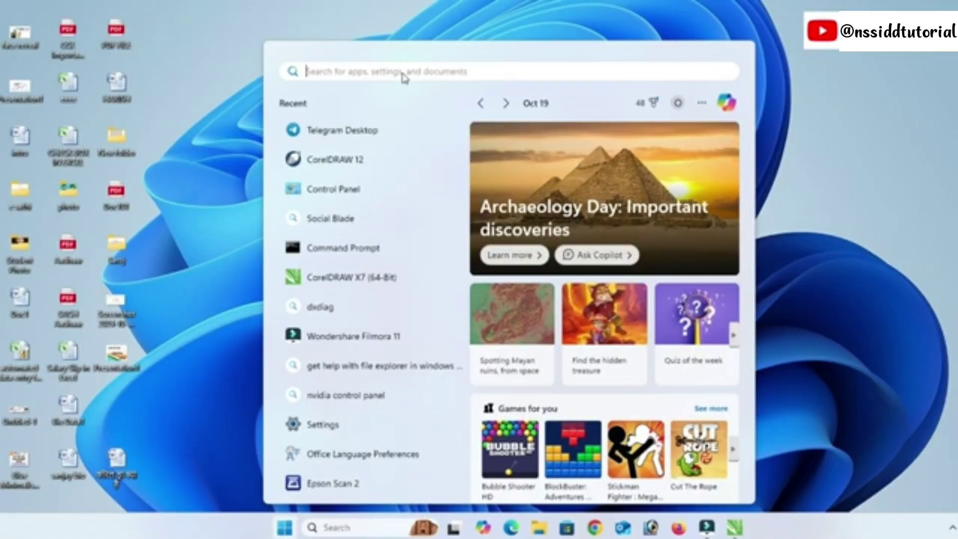
- Search the computer for CorelDRAW 12, launch it and start a new blank drawing
type("co")
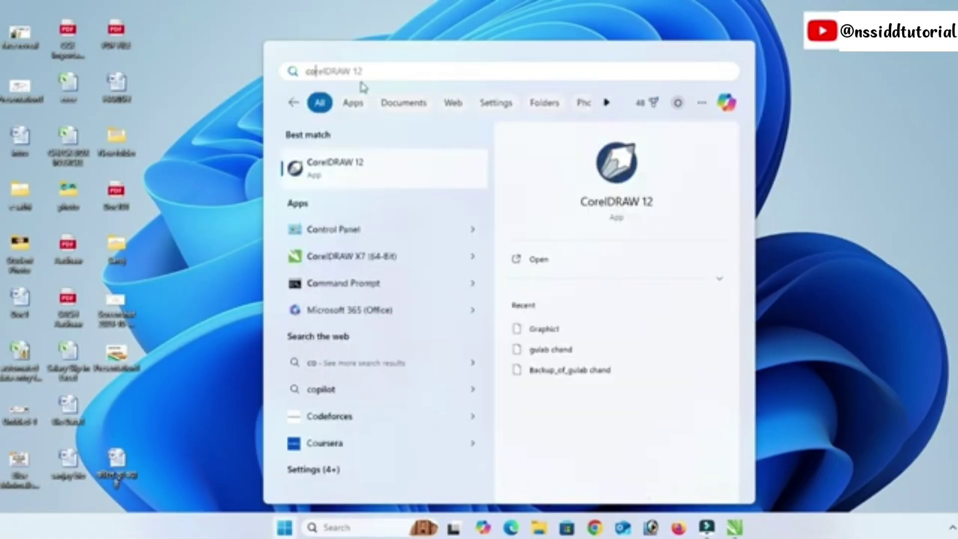
left_click(617, 171)
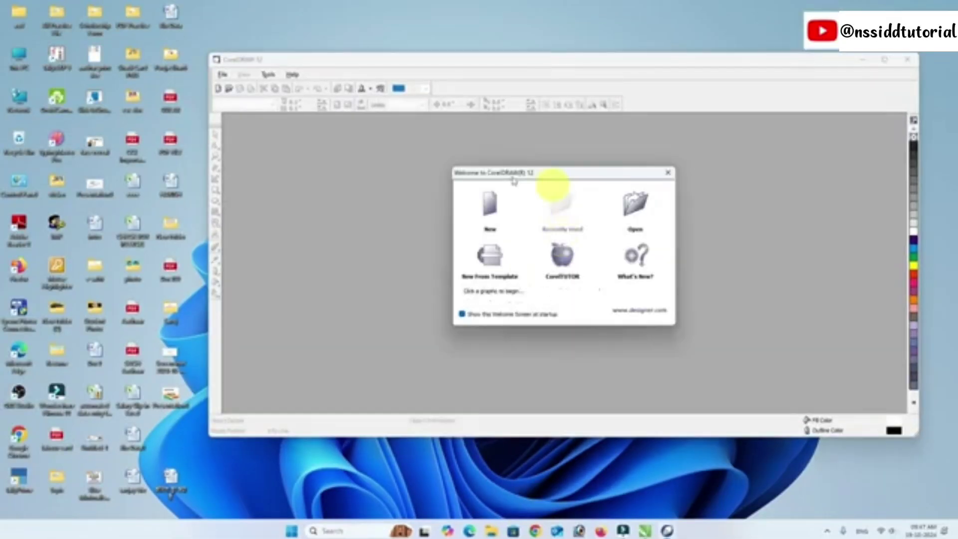
left_click(490, 207)
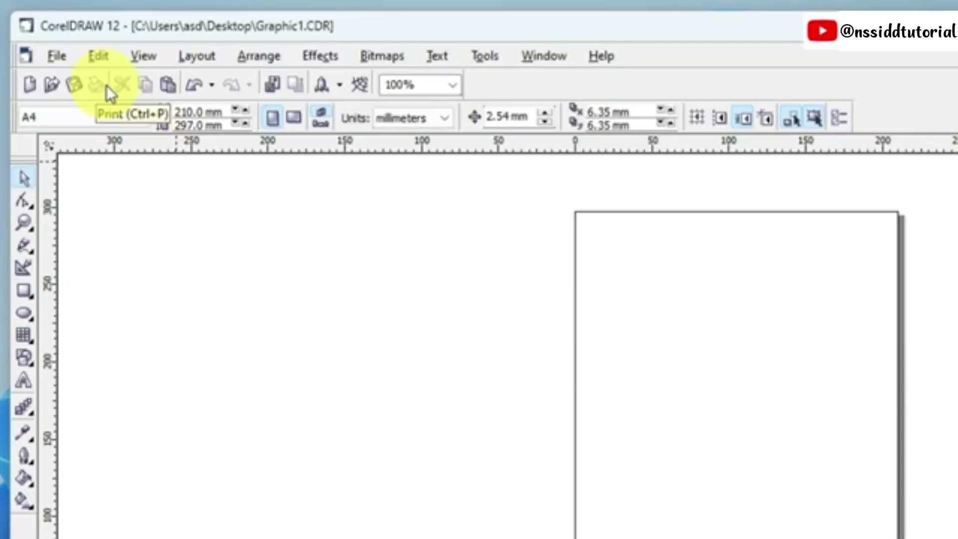
left_click(57, 57)
left_click(57, 60)
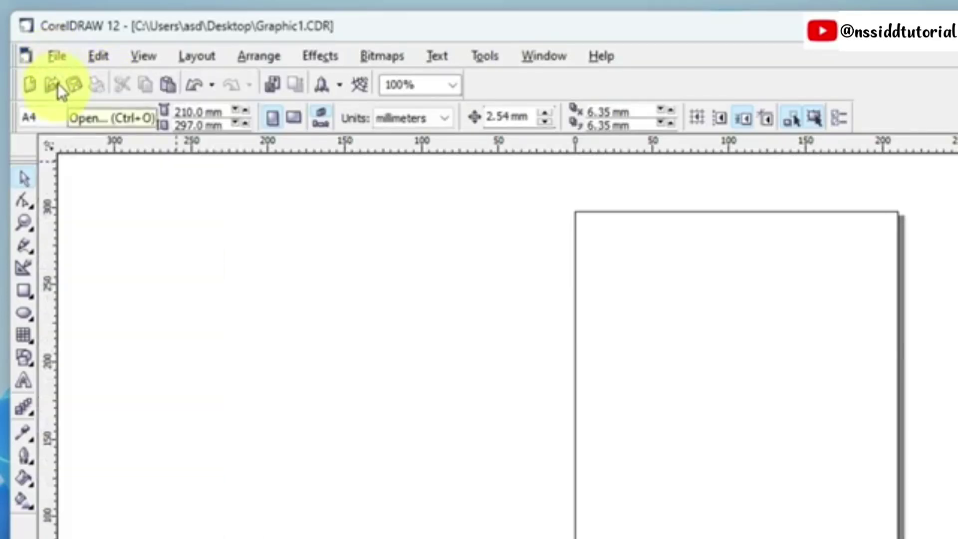
left_click(58, 56)
left_click(57, 56)
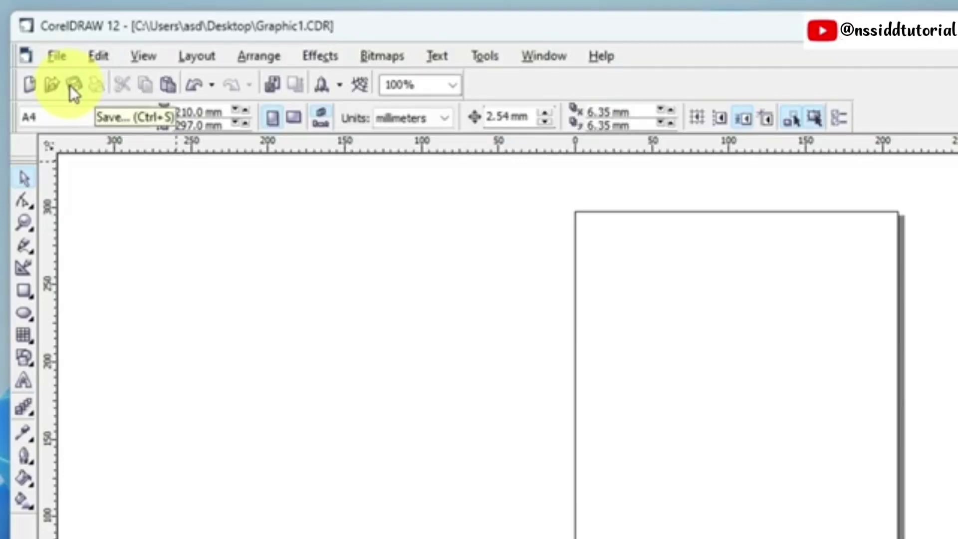
- Hide the Standard toolbar and bring it back
left_click(537, 58)
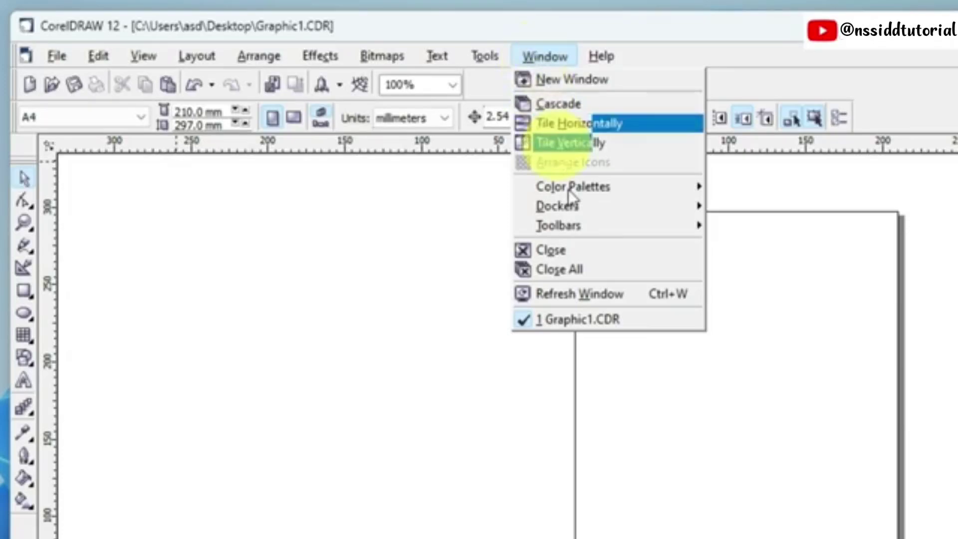
mouse_move(574, 228)
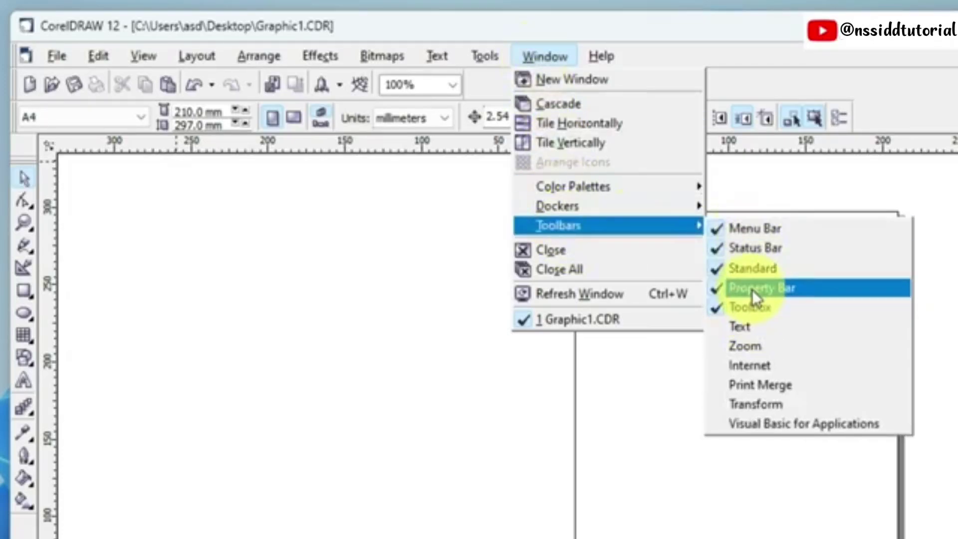
left_click(748, 268)
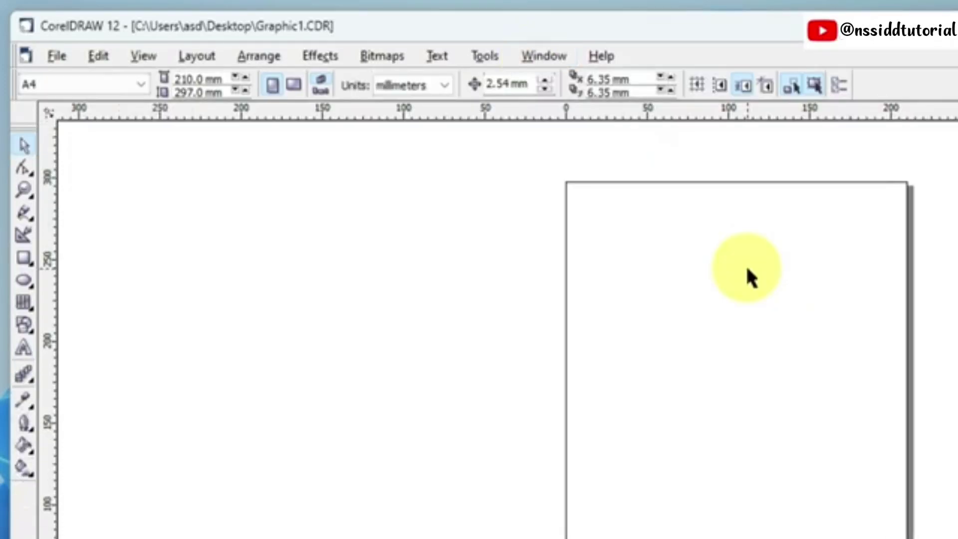
left_click(545, 58)
mouse_move(579, 226)
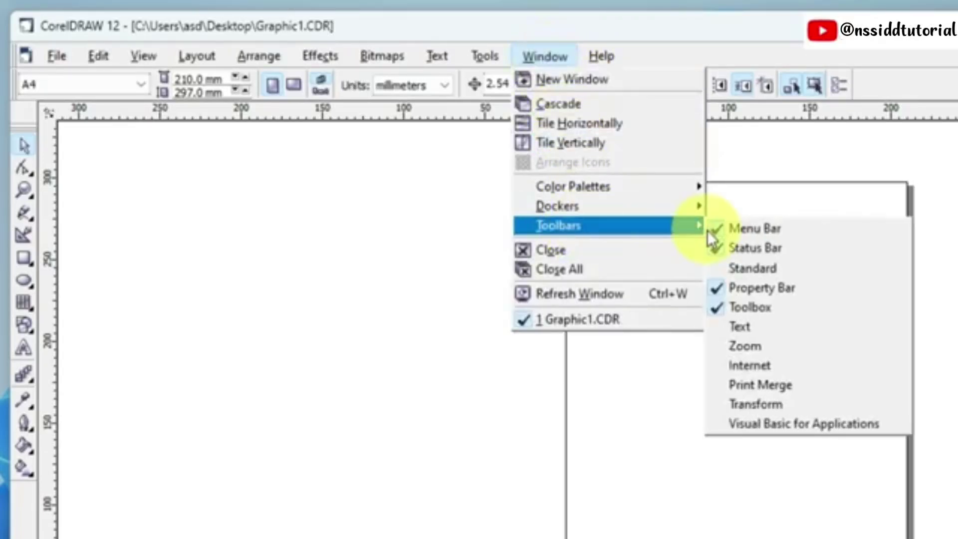
left_click(744, 269)
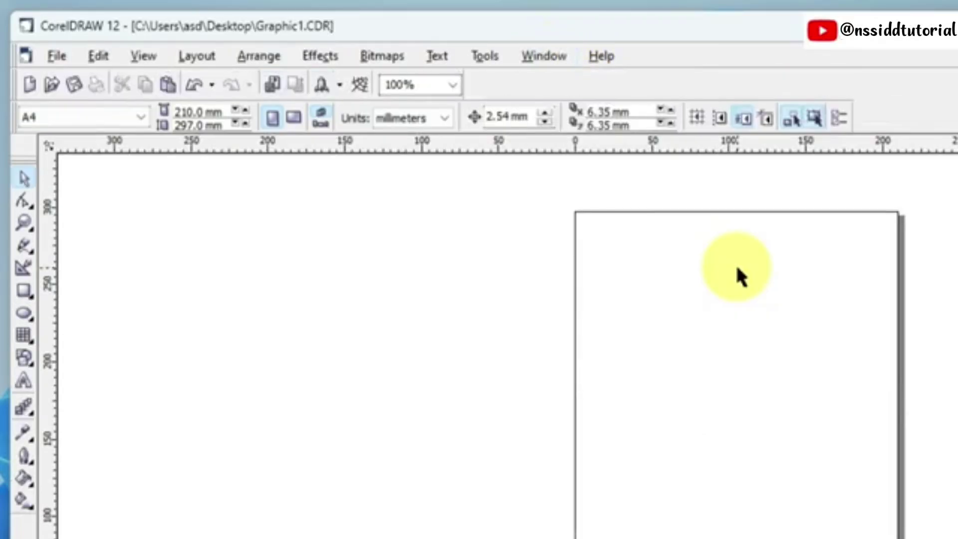
- Toggle the Standard toolbar off and on a second time
right_click(650, 56)
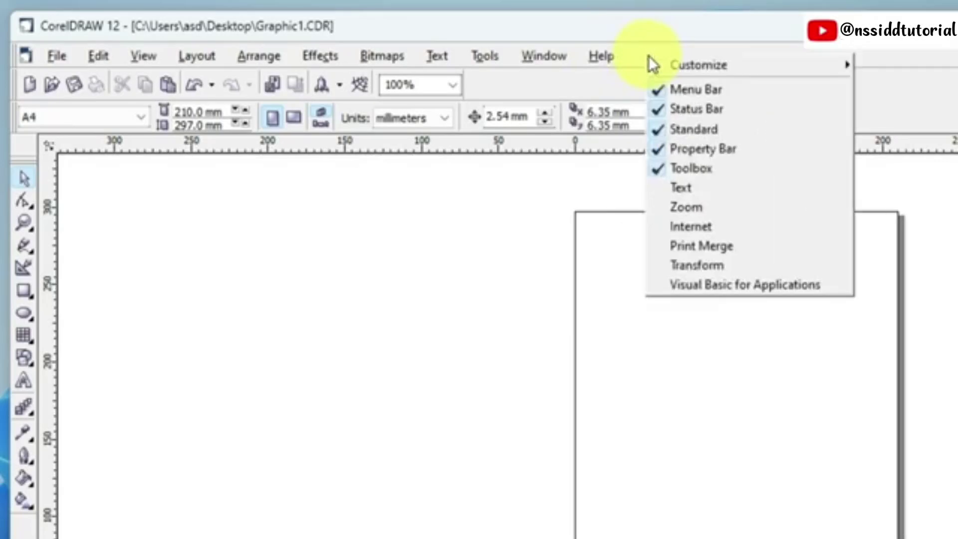
left_click(667, 130)
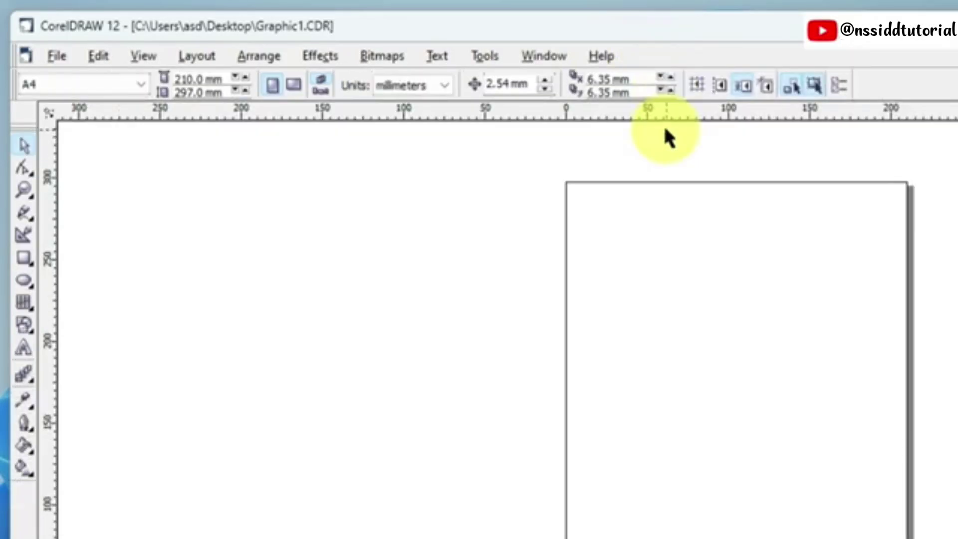
right_click(652, 56)
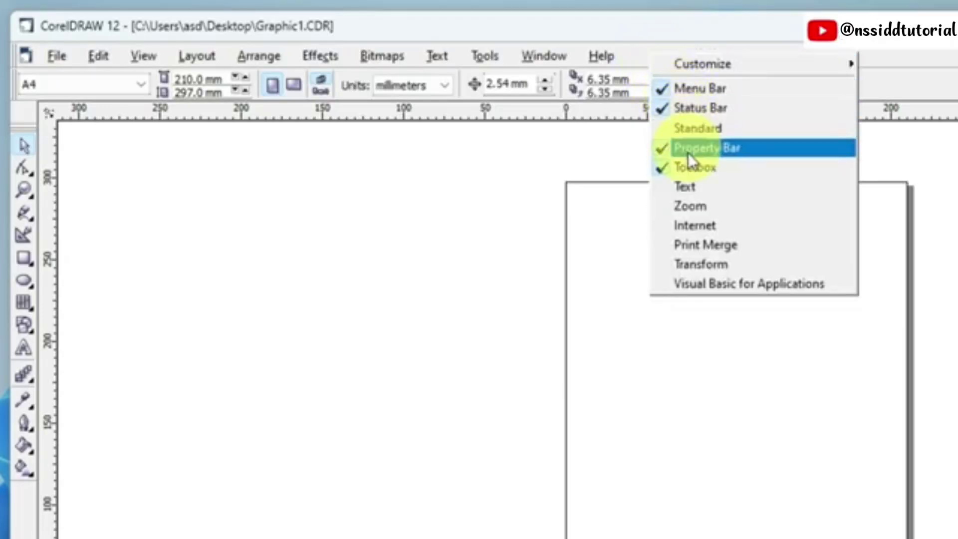
left_click(686, 128)
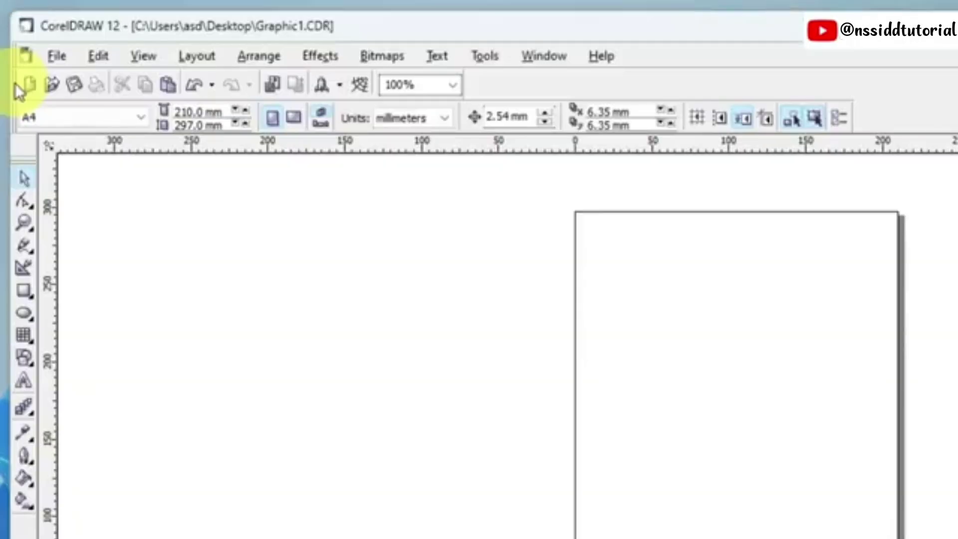
- Float the Standard toolbar and dock it again under the menu bar, and undock the property bar and dock it in the row below
double_click(29, 161)
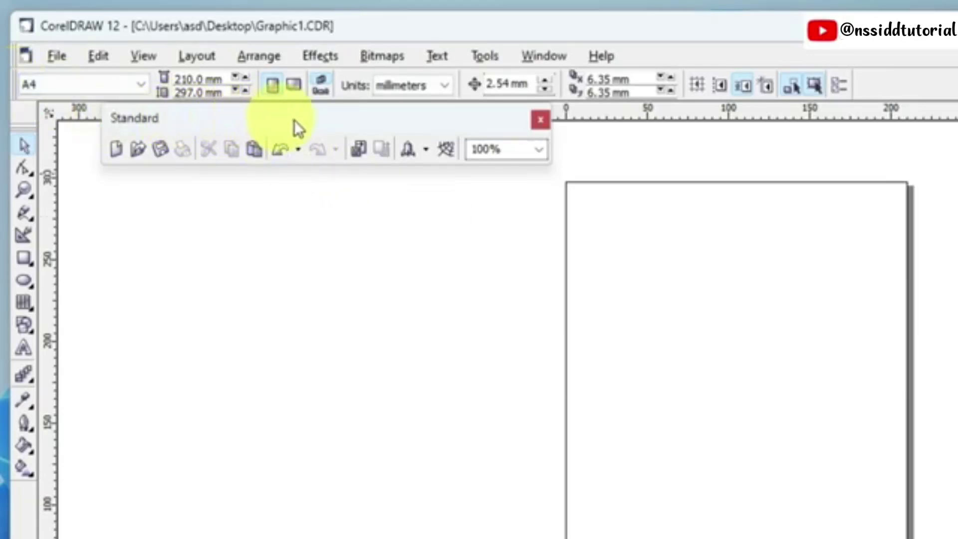
left_click_drag(459, 181, 445, 221)
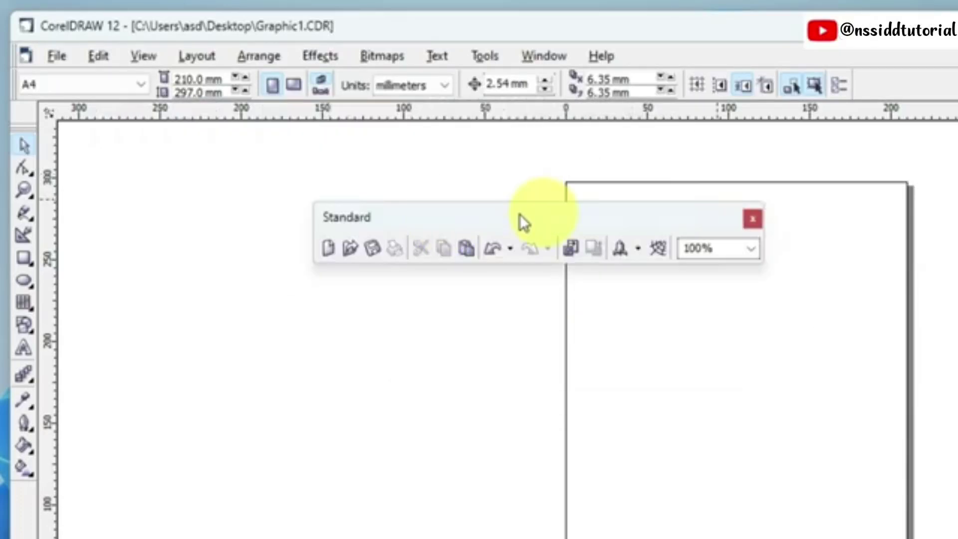
left_click_drag(402, 217, 110, 66)
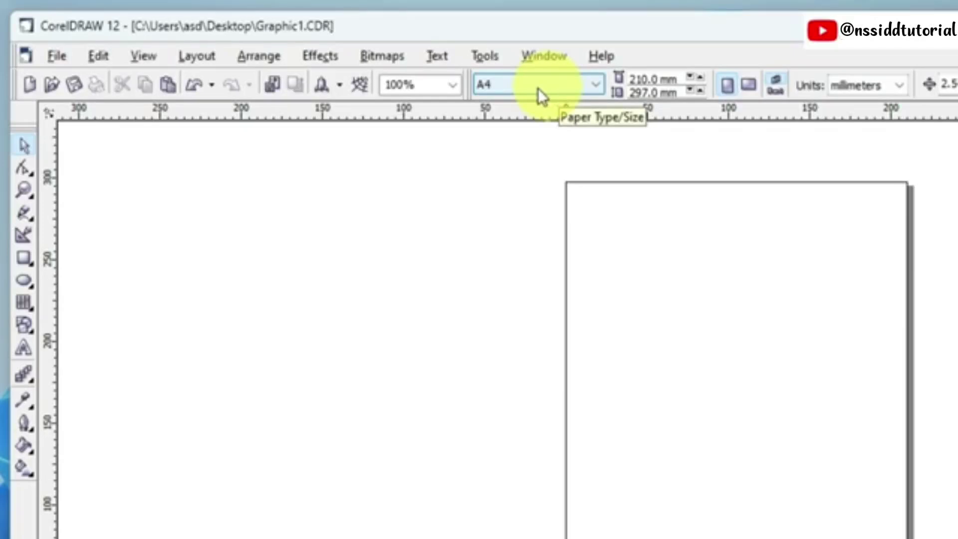
double_click(472, 88)
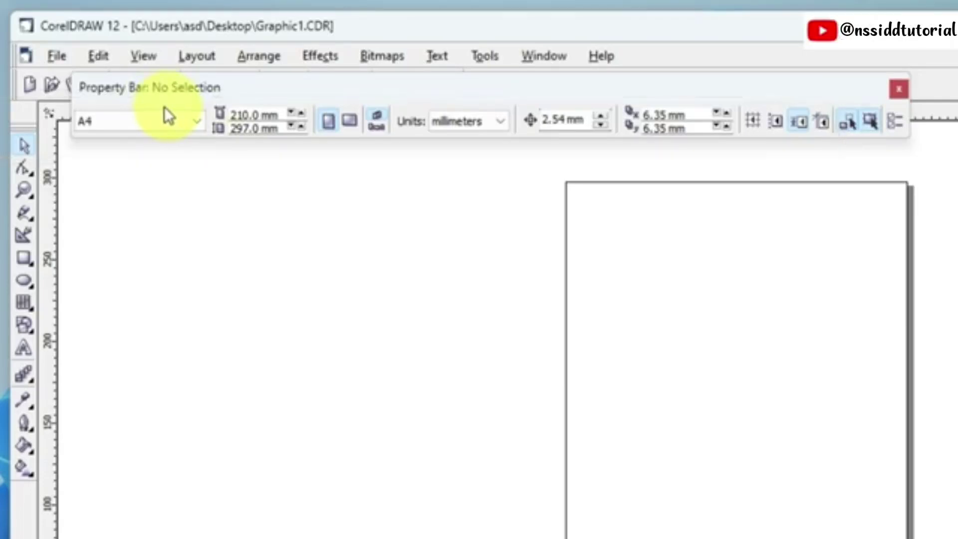
mouse_move(164, 106)
left_mouse_down()
mouse_move(170, 115)
mouse_move(157, 98)
left_mouse_up()
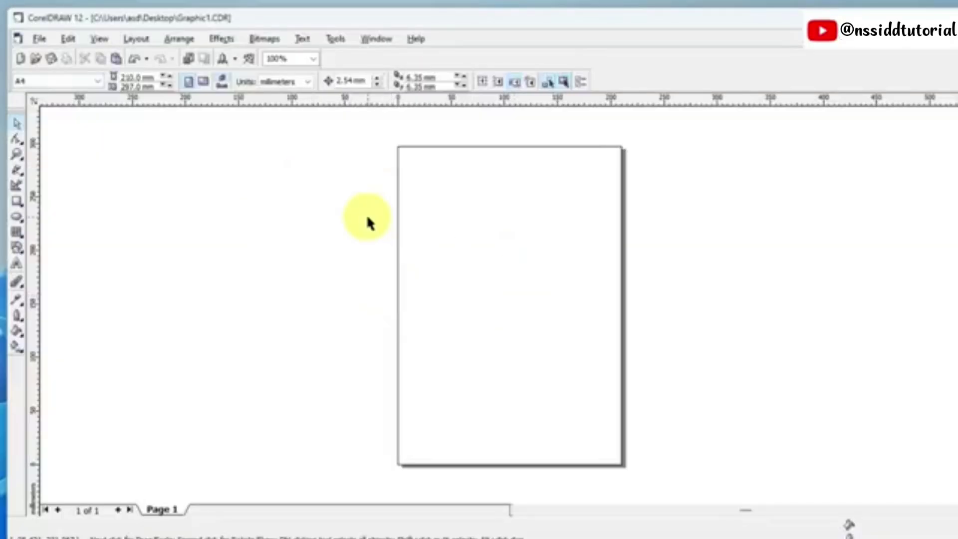
- Add a second page after Page 1, and minimize, restore and maximize the document window
left_click(120, 511)
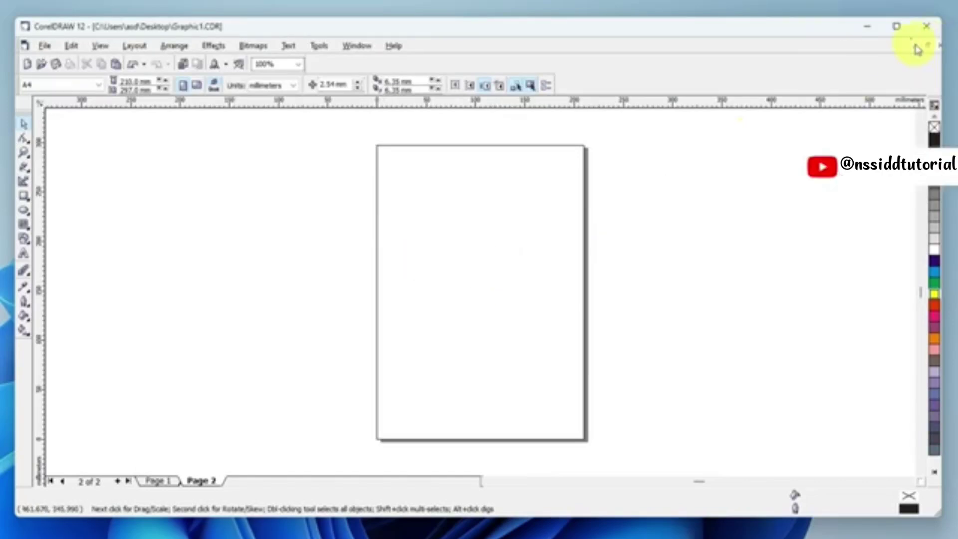
left_click(916, 46)
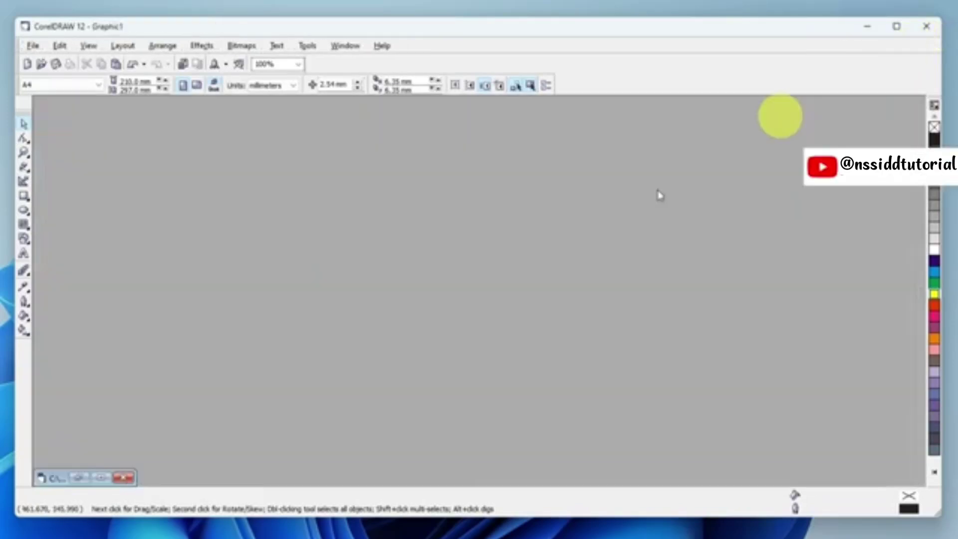
double_click(78, 483)
left_click(927, 46)
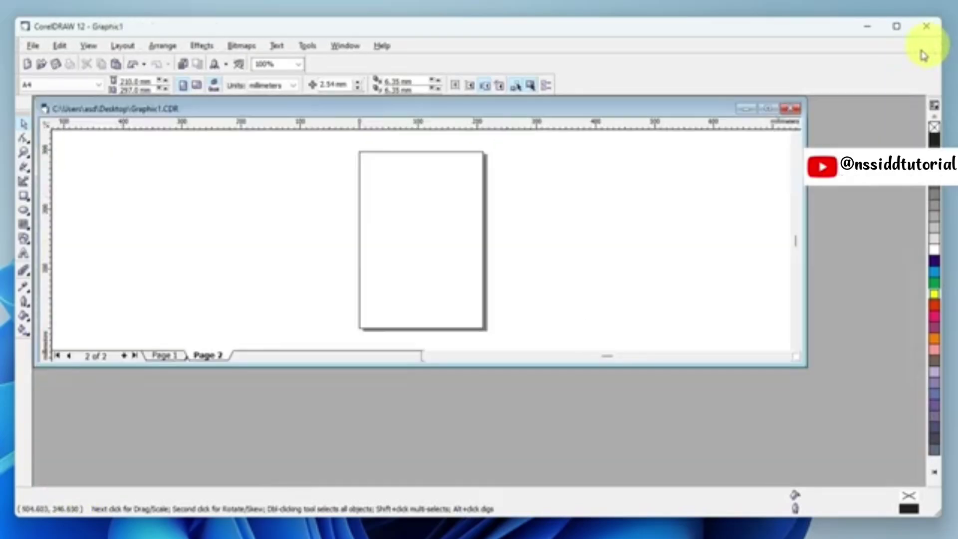
left_click(769, 108)
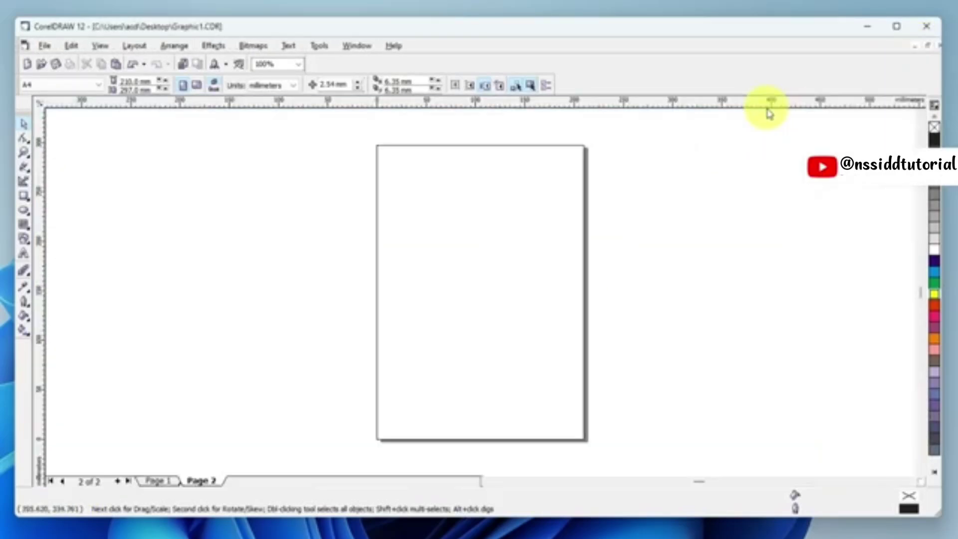
- Close the Graphic1.CDR document and decline to leave its data on the clipboard
left_click(941, 48)
left_click(478, 303)
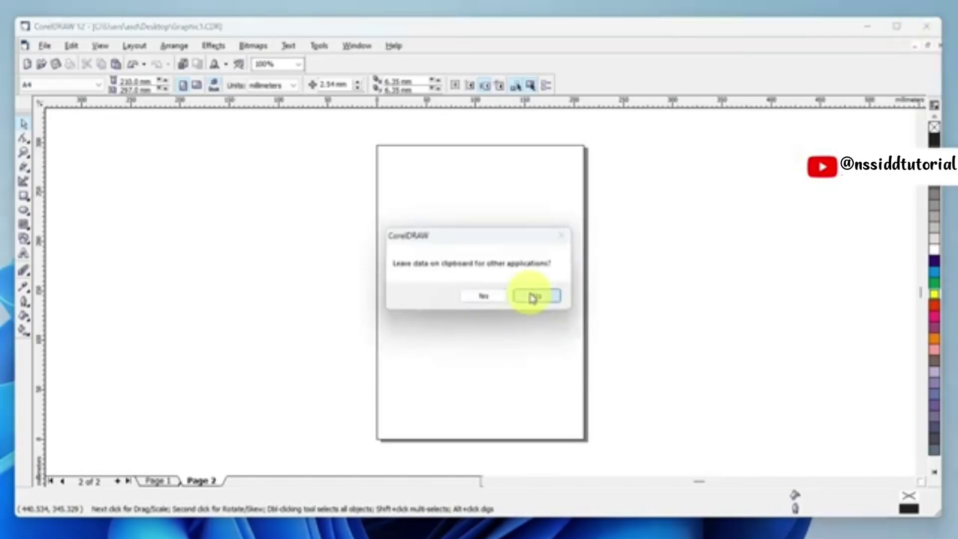
left_click(533, 298)
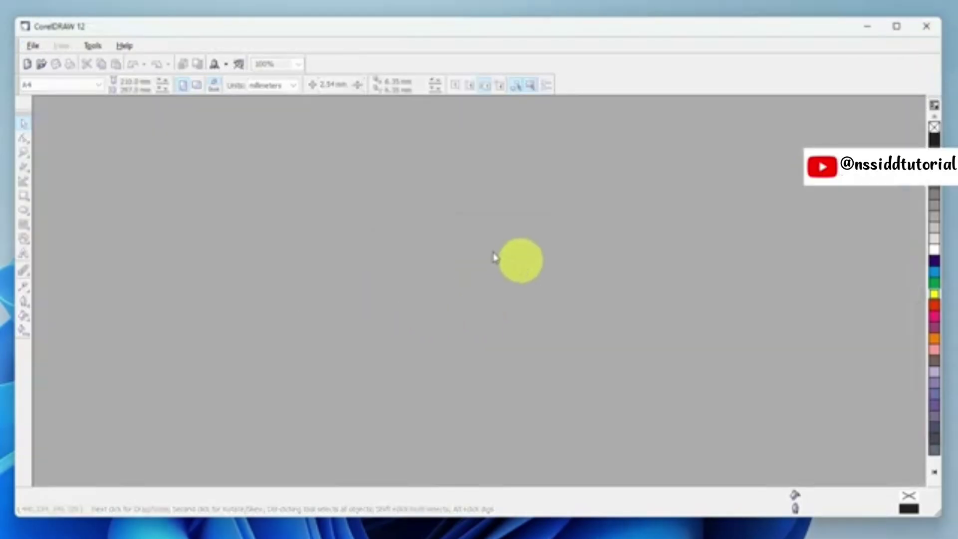
- Create two new blank documents
left_click(28, 66)
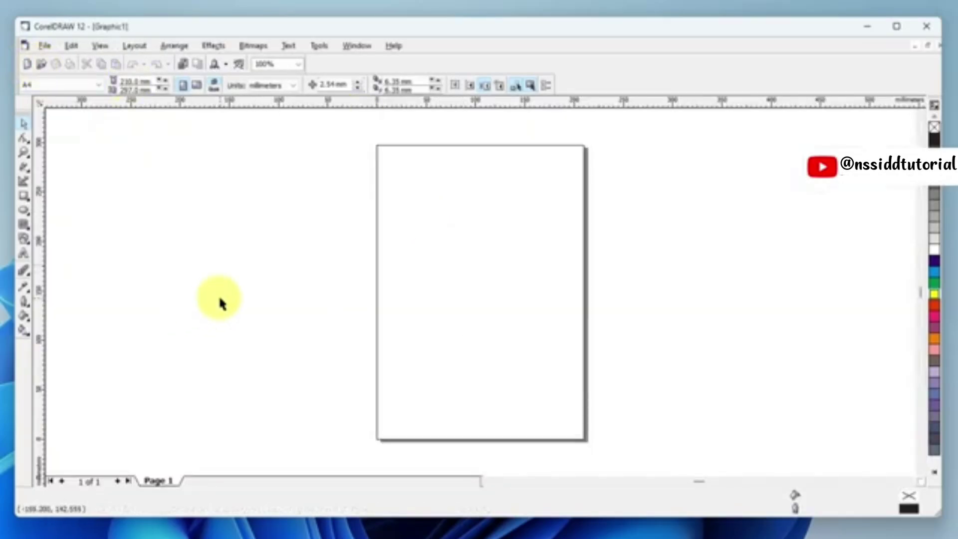
left_click(28, 67)
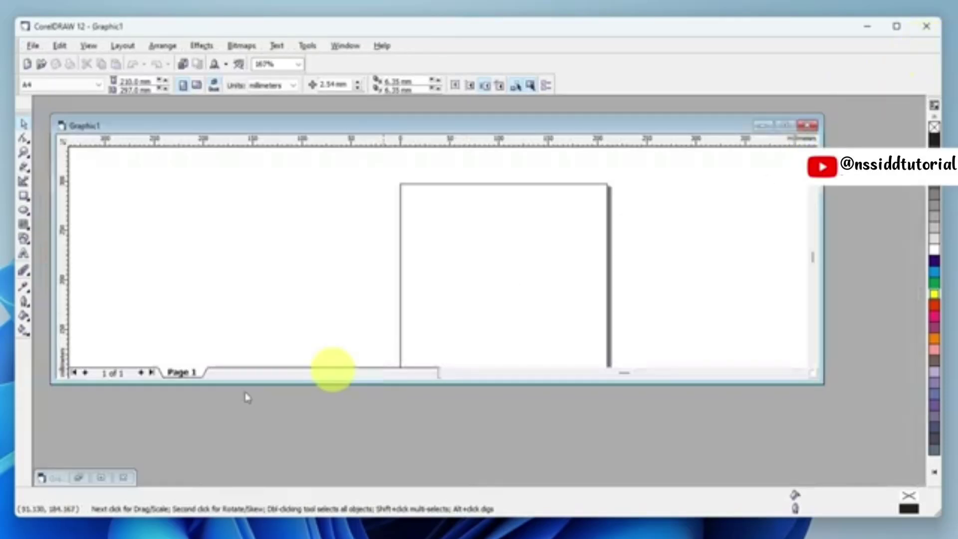
- Minimize the document windows, and close Graphic1 so that only Graphic2 is restored to full size
left_click(784, 125)
left_click(913, 47)
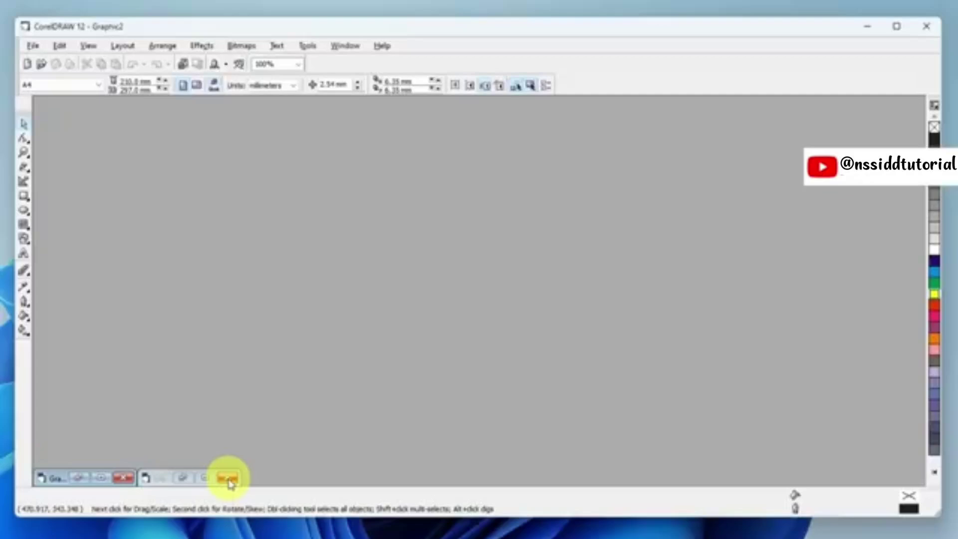
left_click(228, 479)
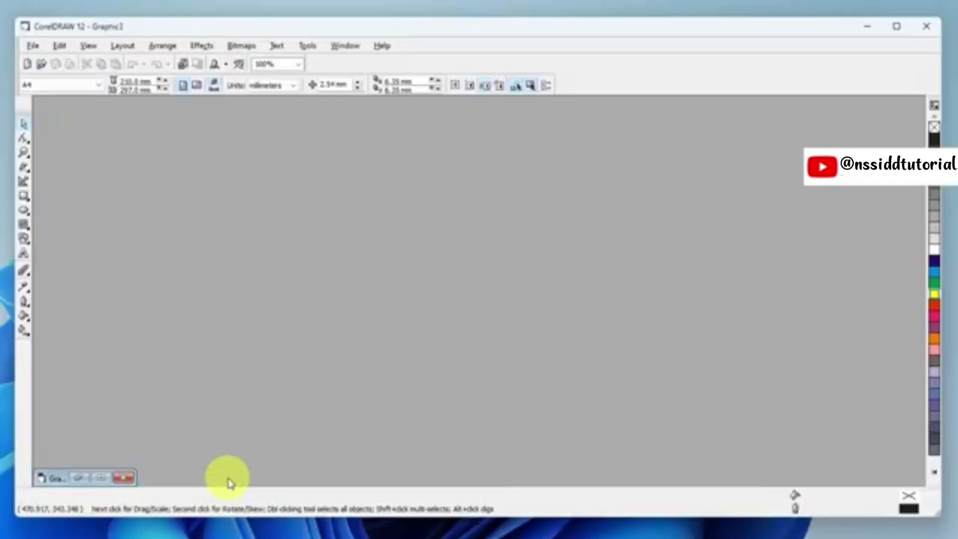
left_click(78, 480)
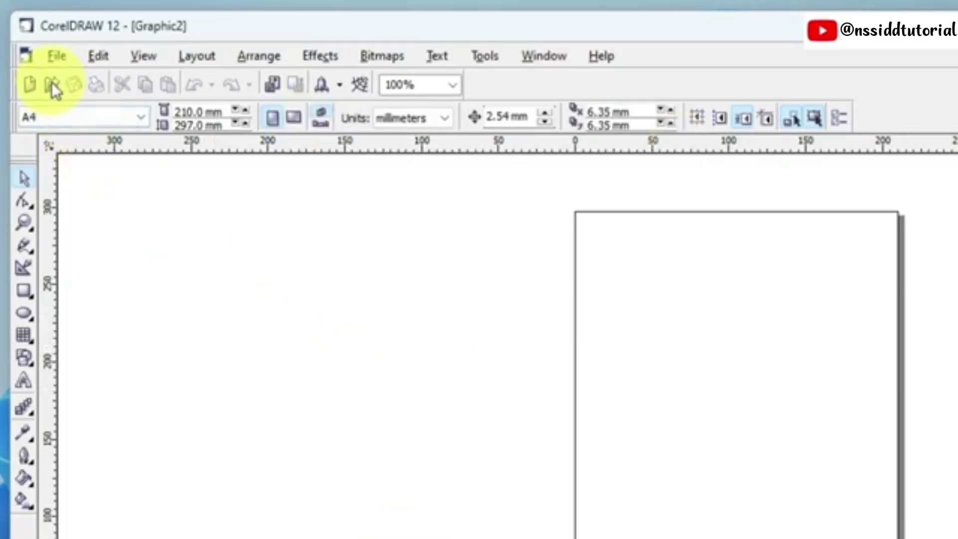
- Look at the Desktop files in the Open Drawing dialog and leave it without opening a drawing
left_click(52, 83)
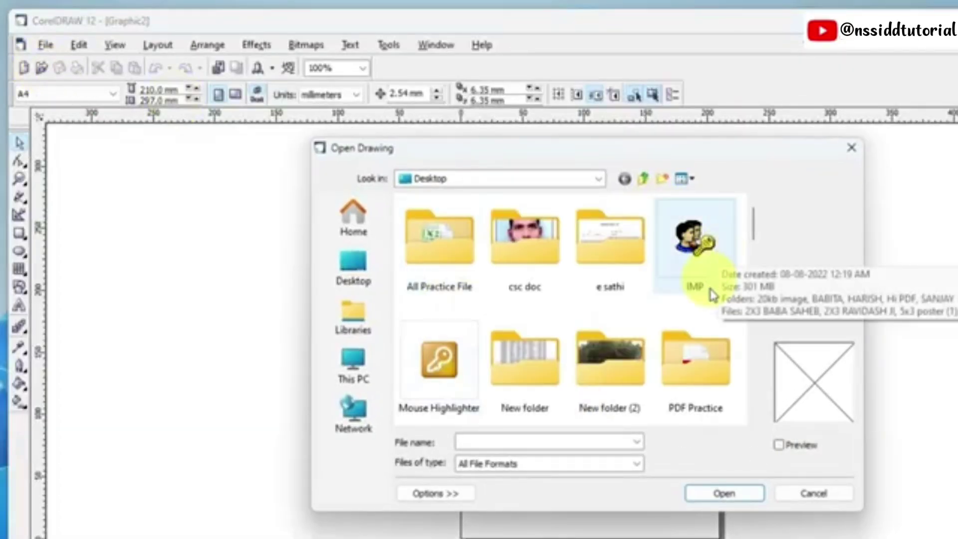
left_click(814, 495)
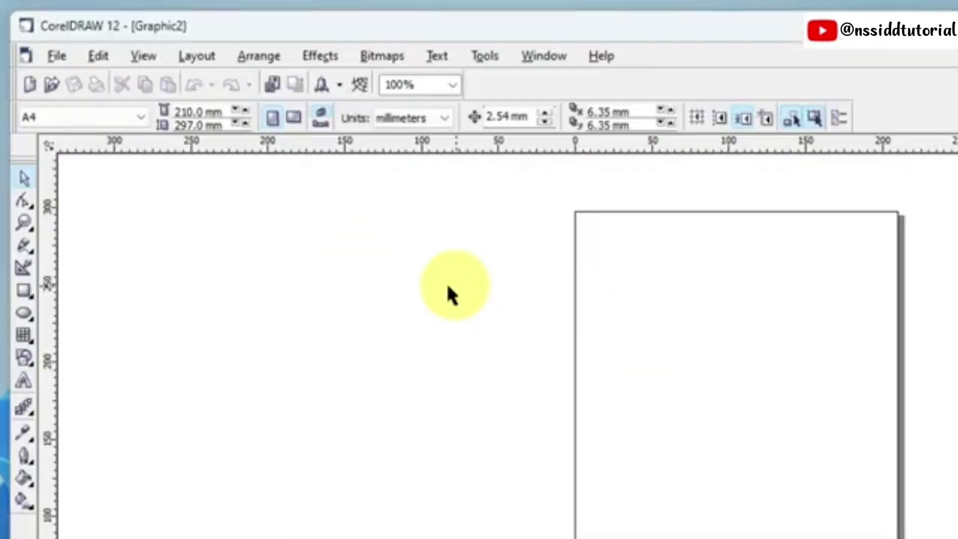
left_click(59, 56)
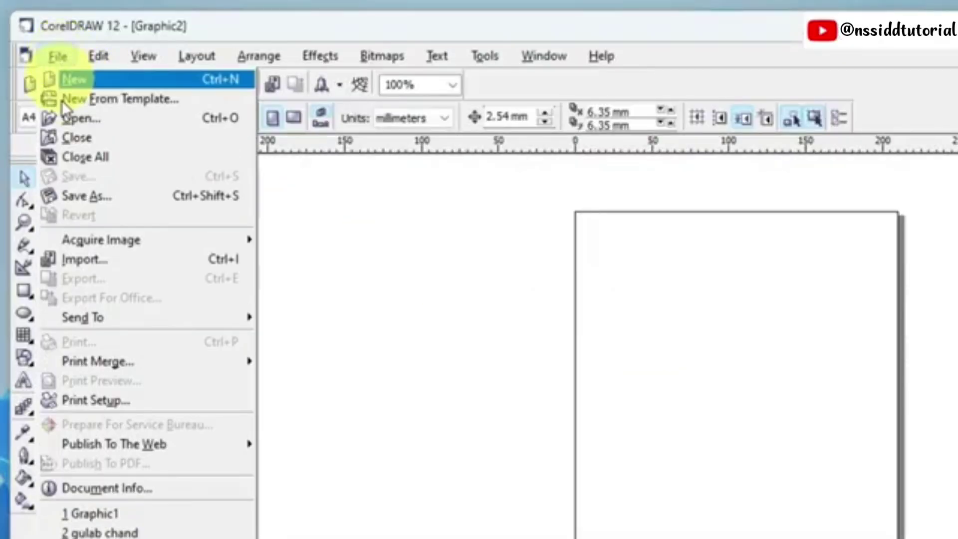
left_click(369, 249)
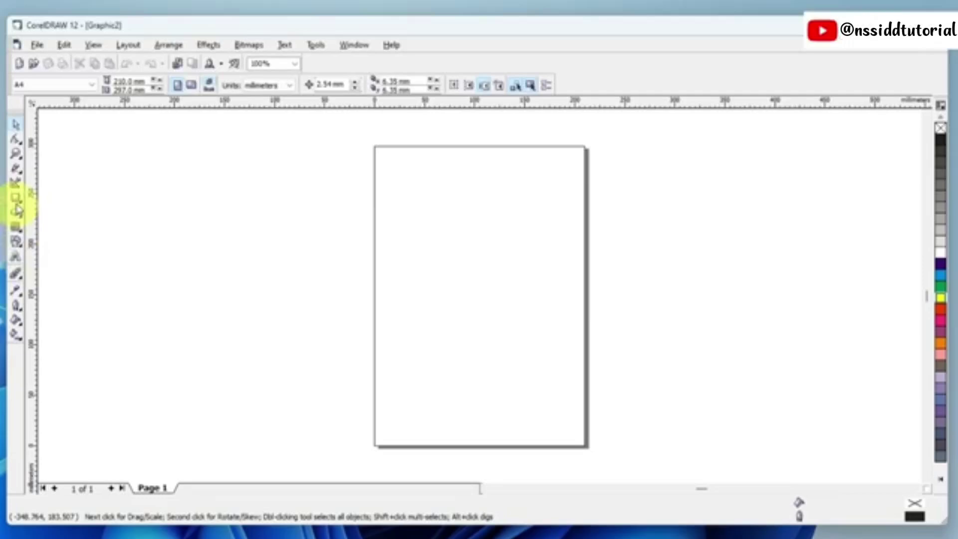
- Draw a rectangle about 167 by 141 mm and move it so it lies fully within the page's upper half
left_click(24, 291)
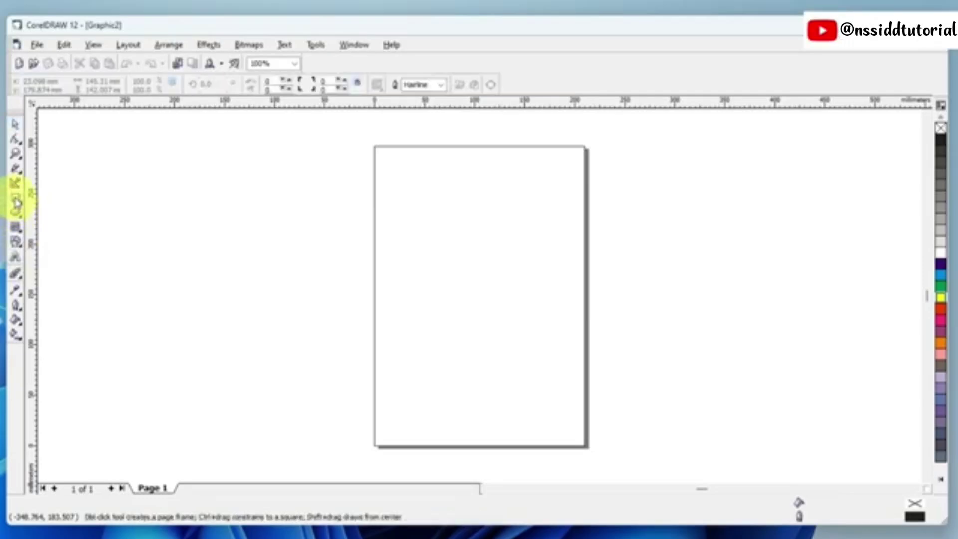
left_click_drag(363, 181, 531, 324)
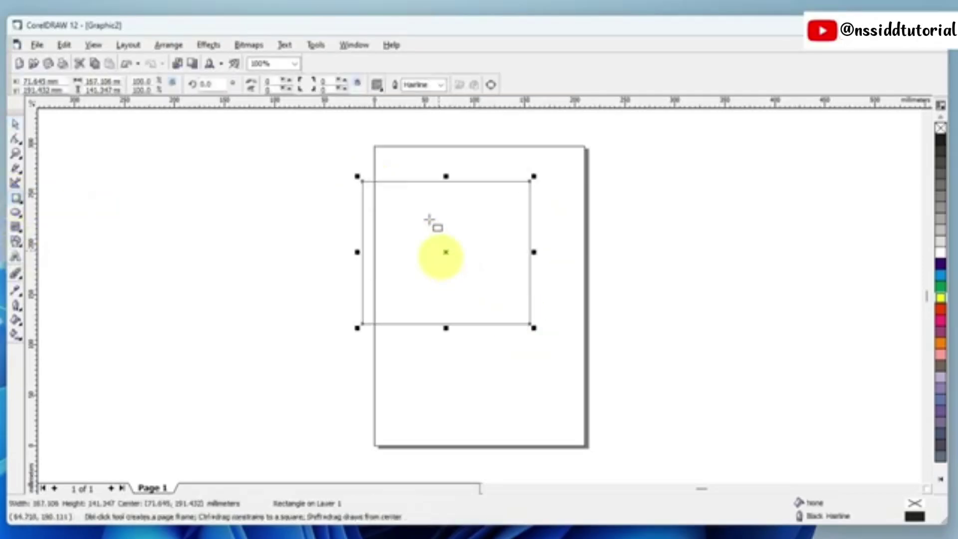
left_click(16, 125)
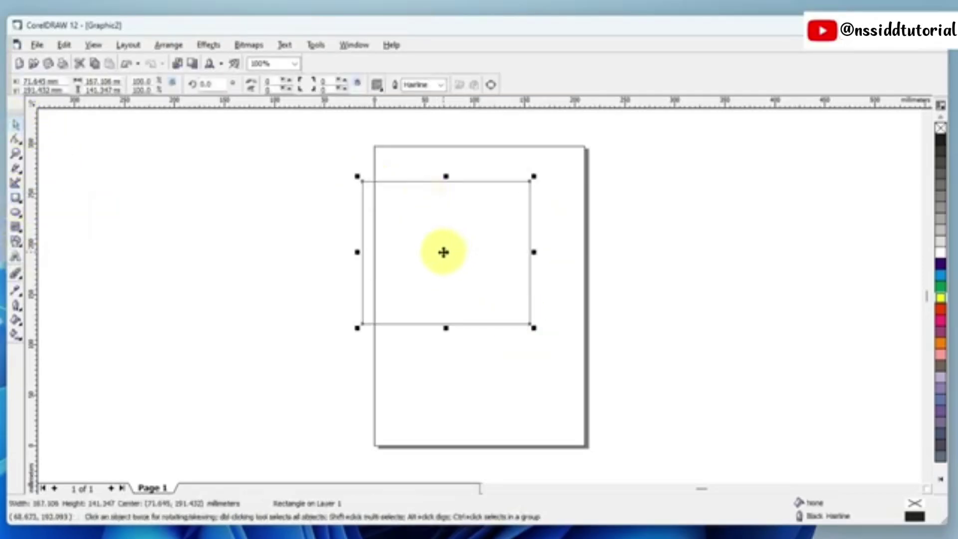
left_click_drag(444, 252, 478, 248)
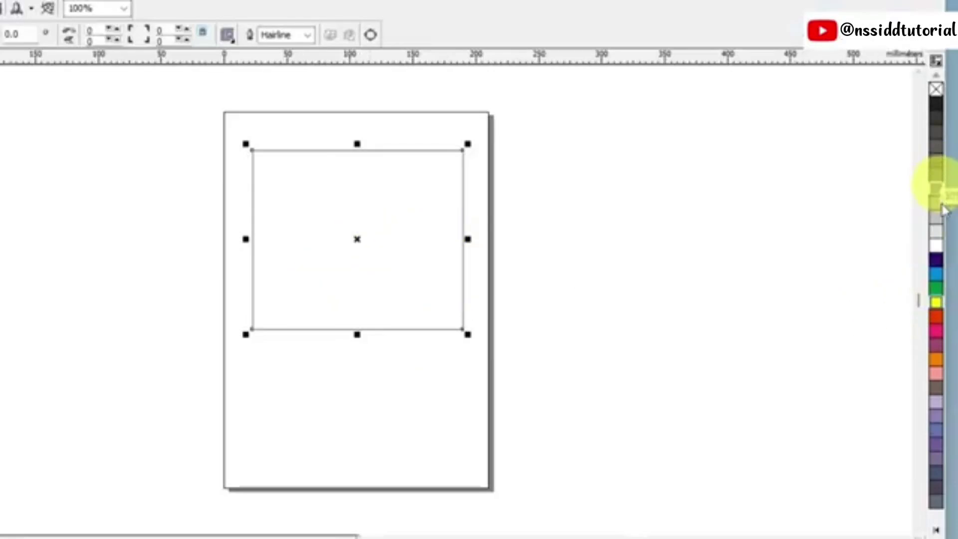
- Try a blue and a yellow fill on the rectangle, clearing the fill after each one
left_click(937, 281)
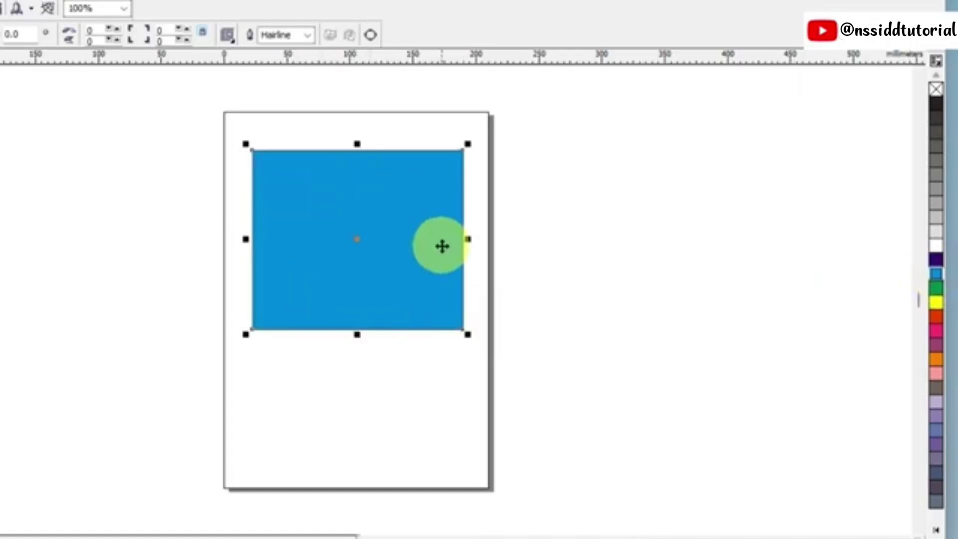
left_click(937, 91)
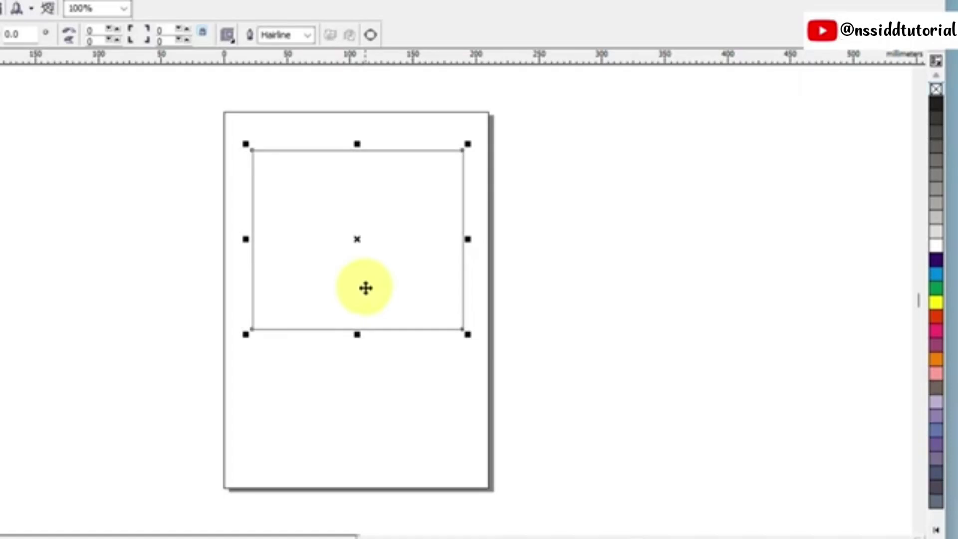
left_click(936, 303)
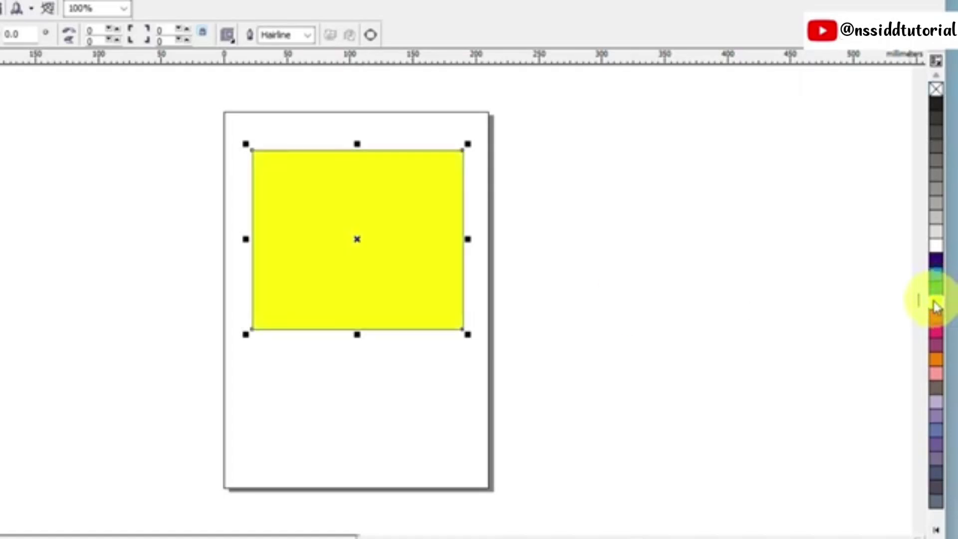
left_click(937, 90)
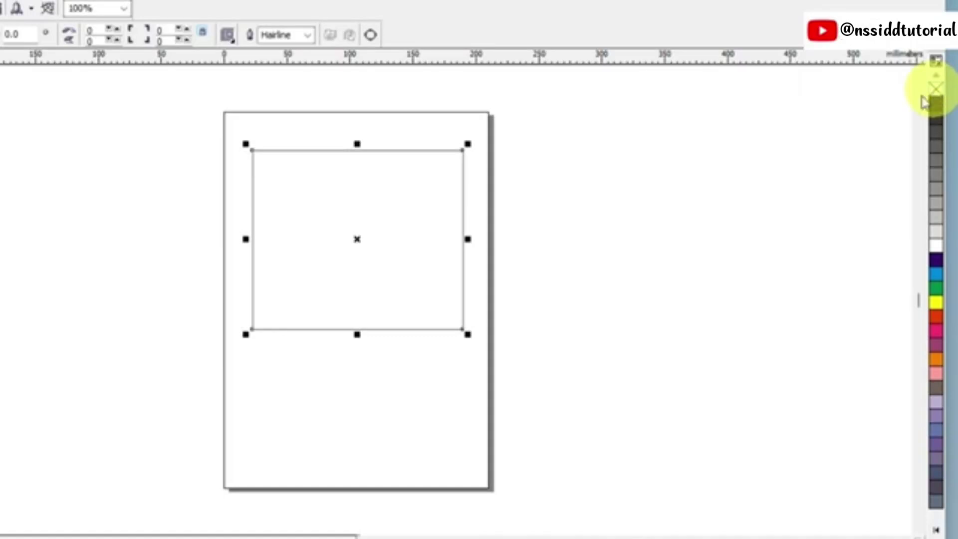
- Fill the rectangle with yellow and try a green outline on it, clearing the outline color again
left_click(935, 304)
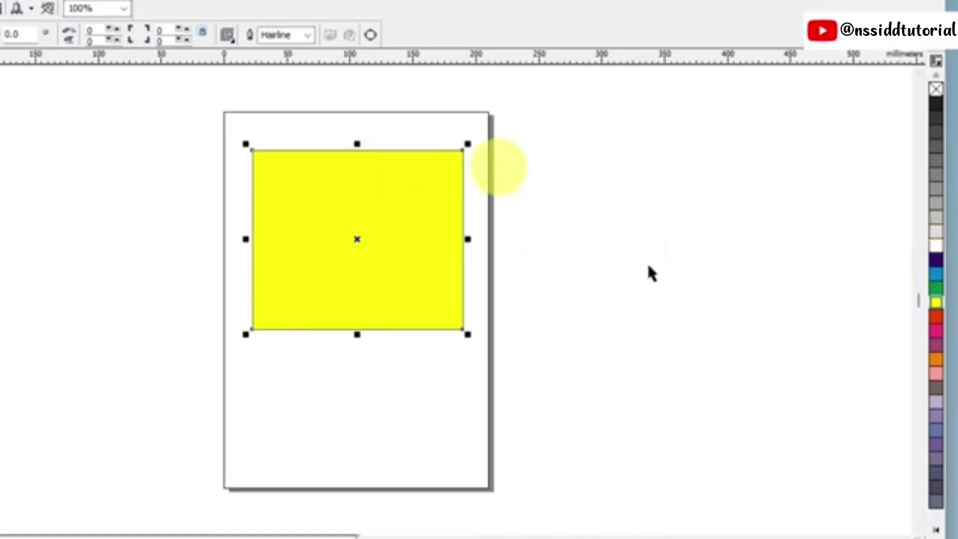
right_click(936, 296)
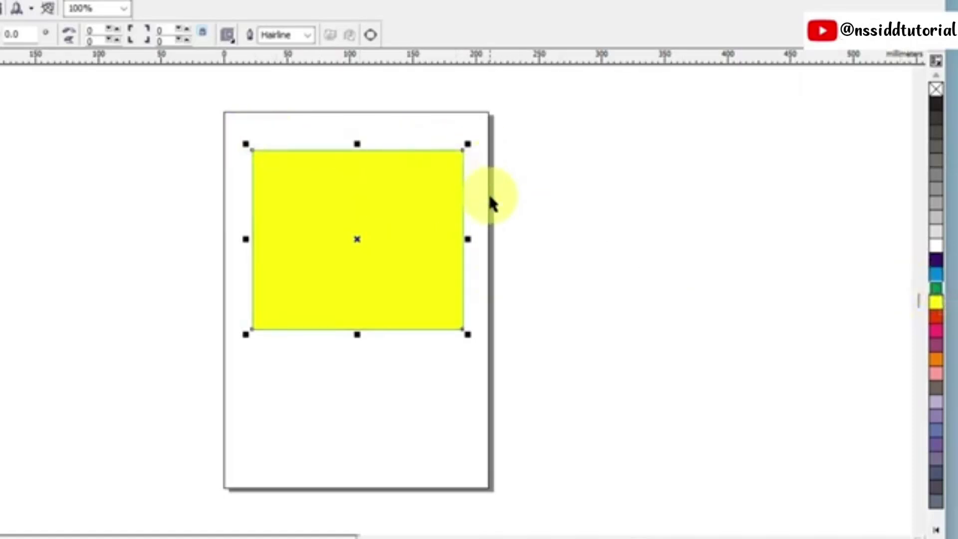
right_click(937, 91)
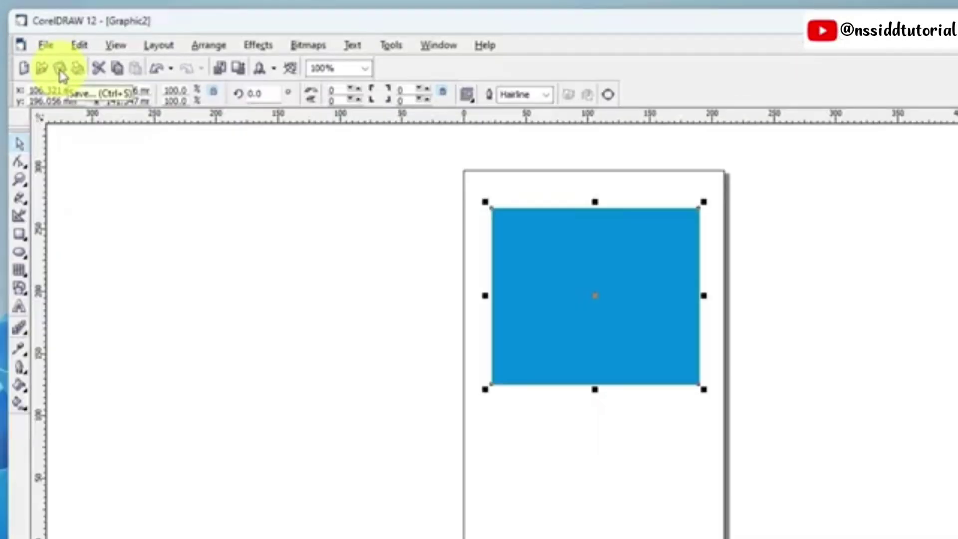
- Start saving the drawing to the Desktop with the file name gulab
left_click(73, 88)
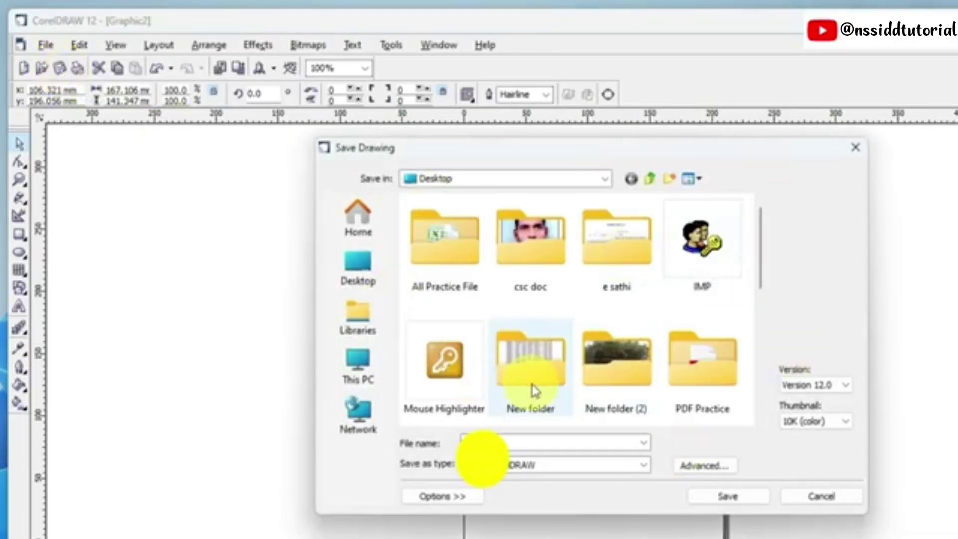
left_click(357, 270)
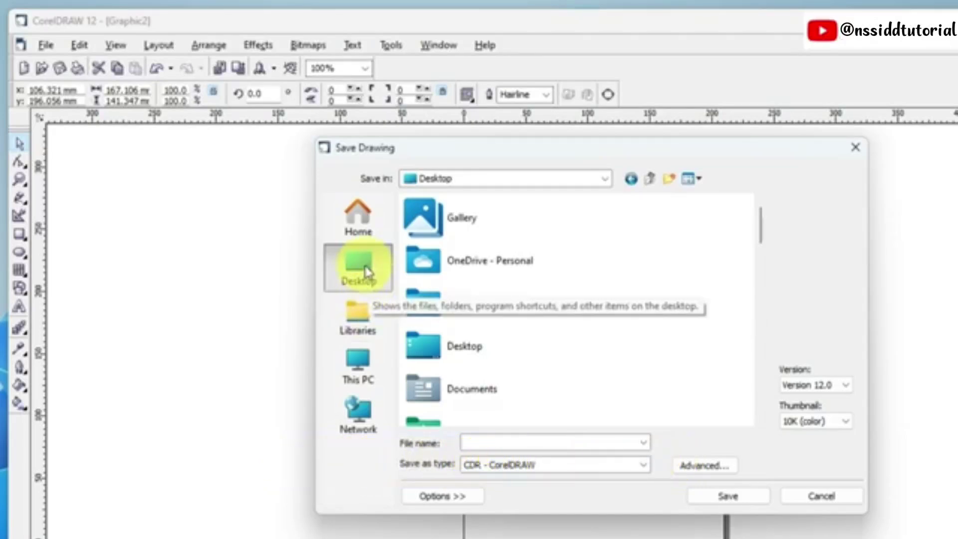
left_click(494, 437)
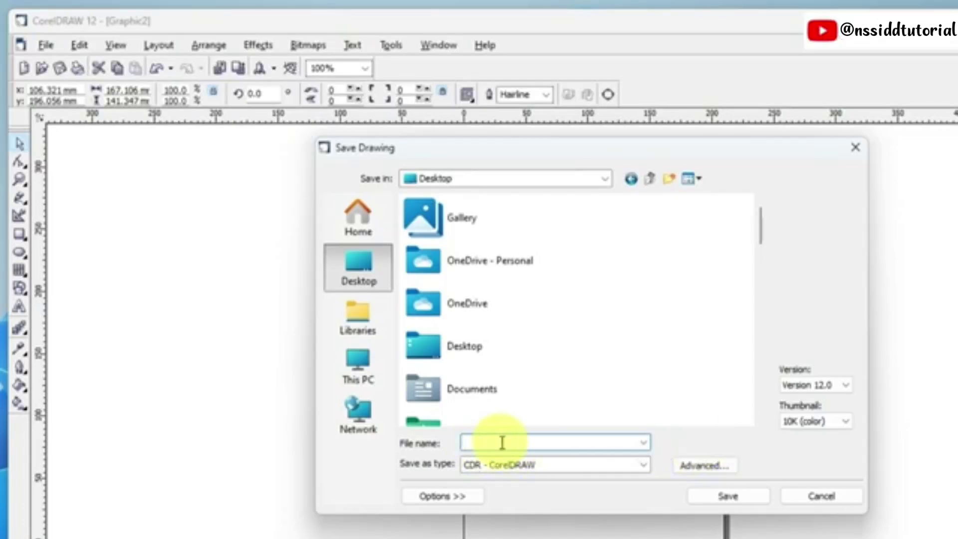
type("gulsi")
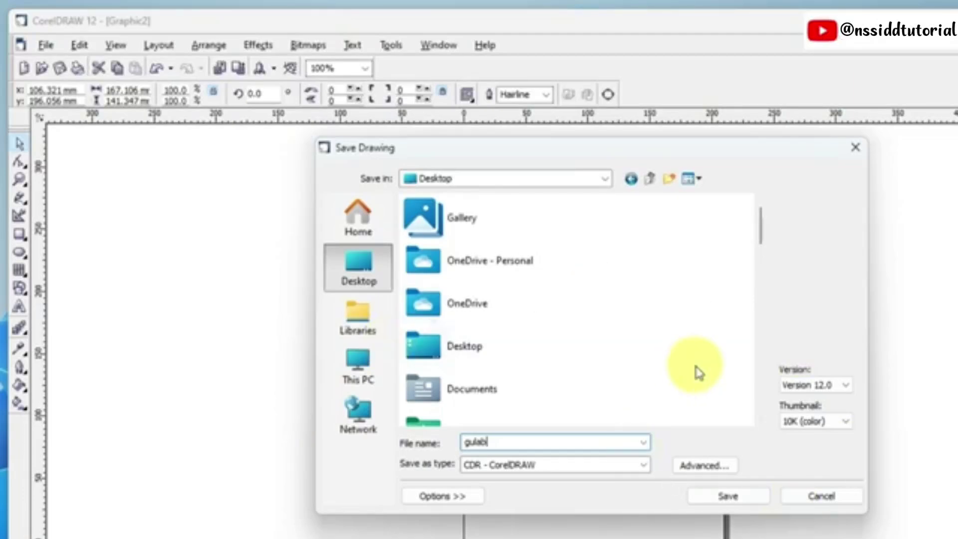
- Look through the available file formats, keep CDR - CorelDRAW, and save the drawing
left_click(641, 466)
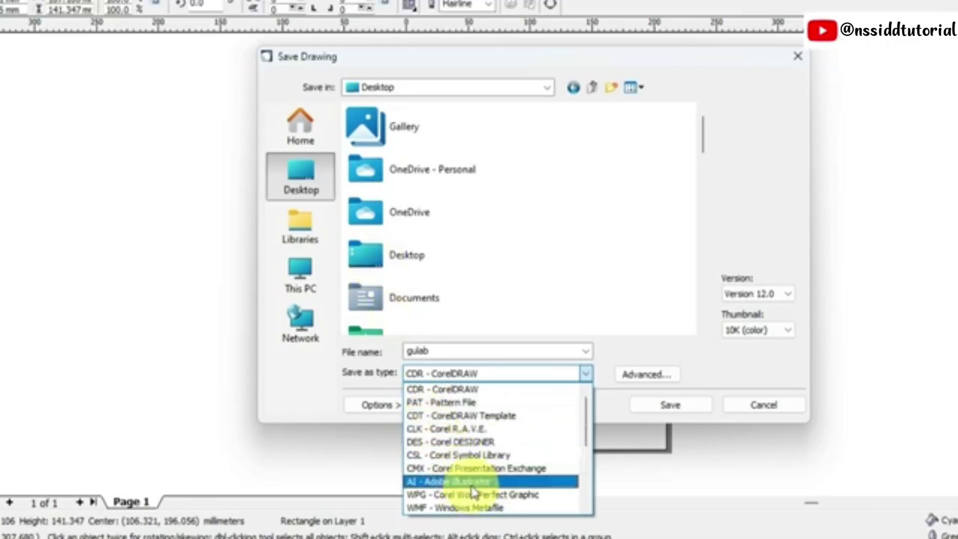
scroll(475, 484, "down", 1)
scroll(474, 484, "down", 4)
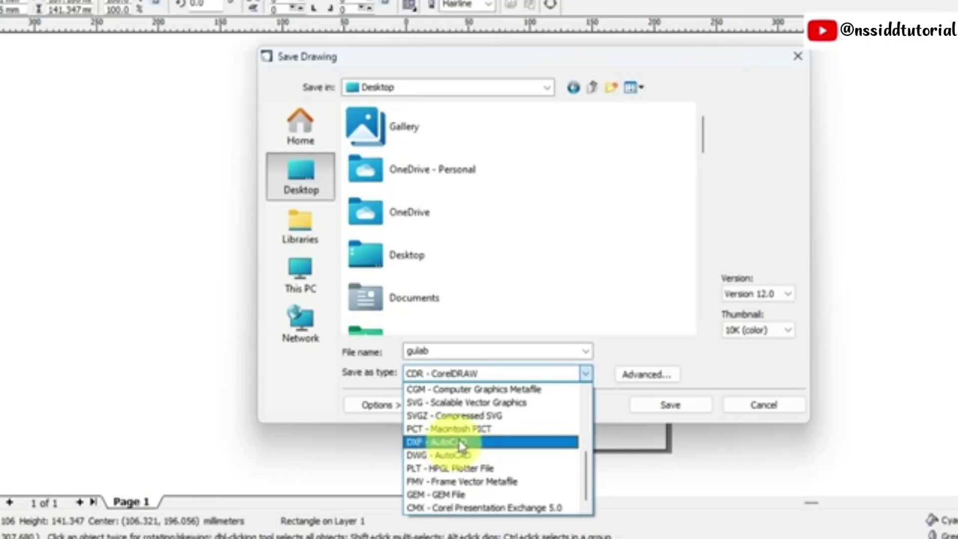
left_click(637, 357)
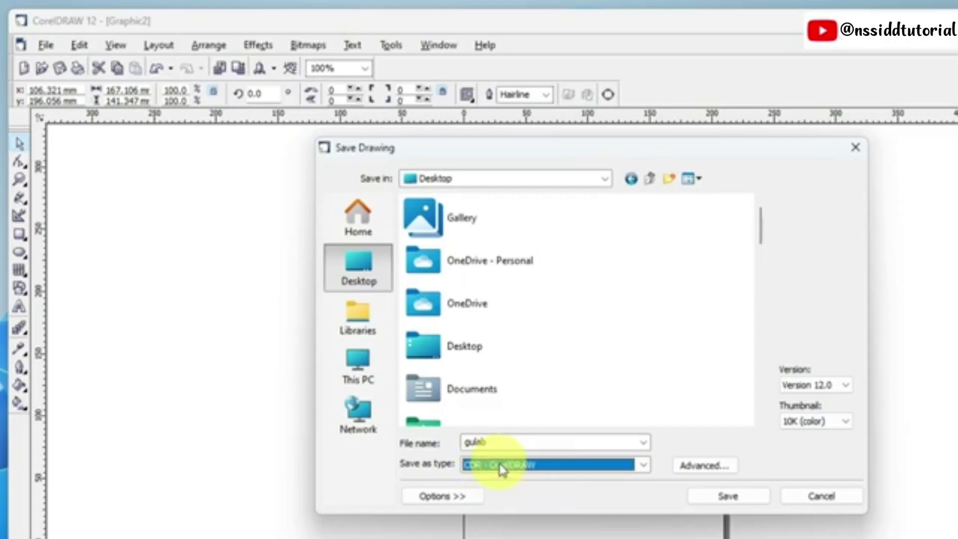
left_click(729, 499)
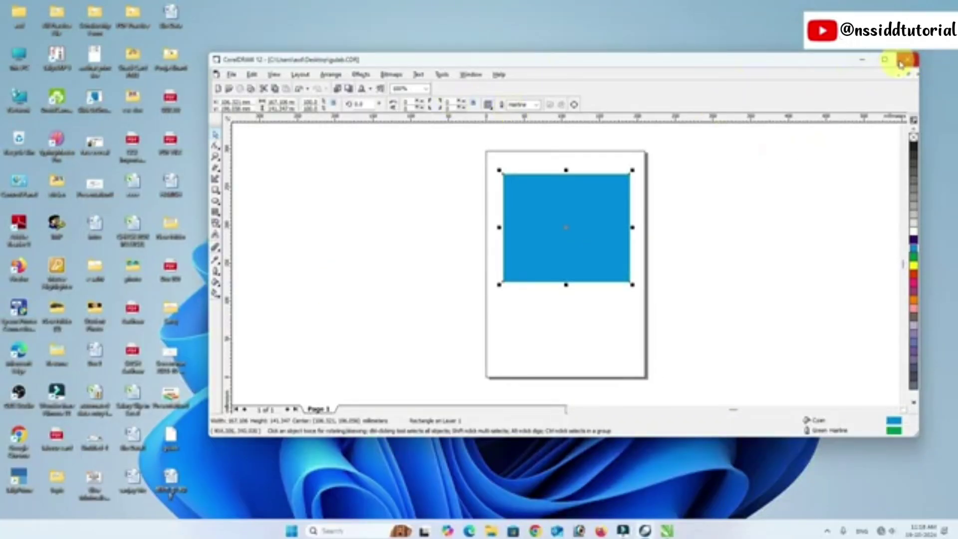
- Close CorelDRAW and reopen the saved gulab drawing from the desktop
left_click(903, 61)
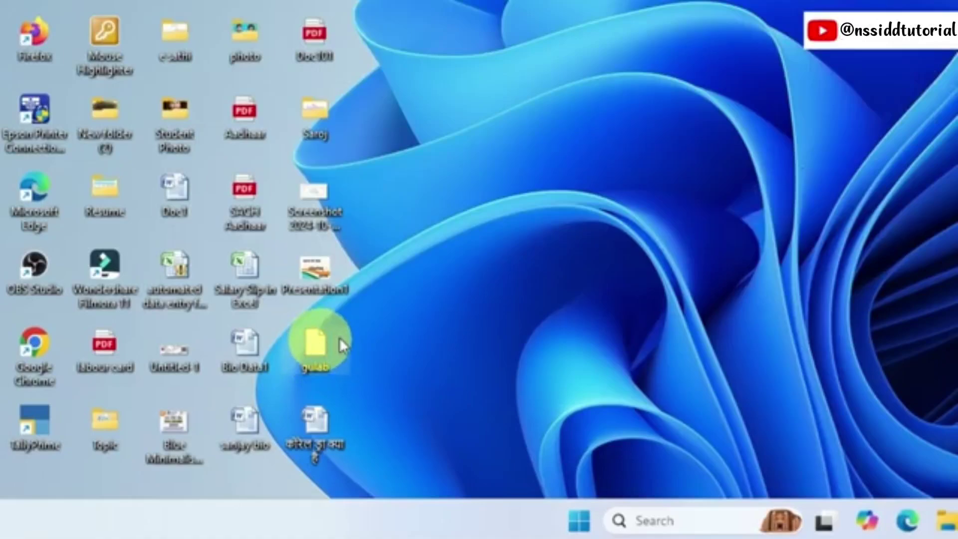
double_click(316, 349)
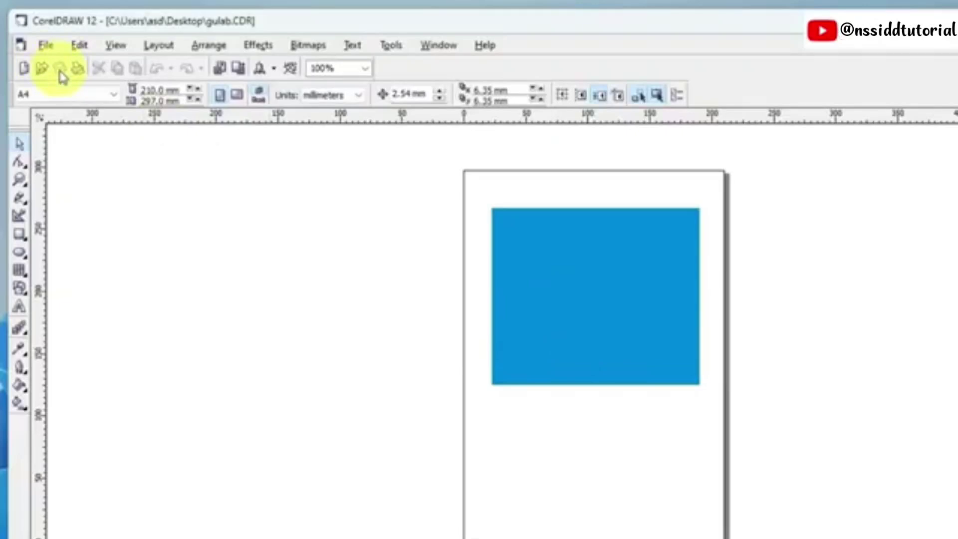
left_click(583, 330)
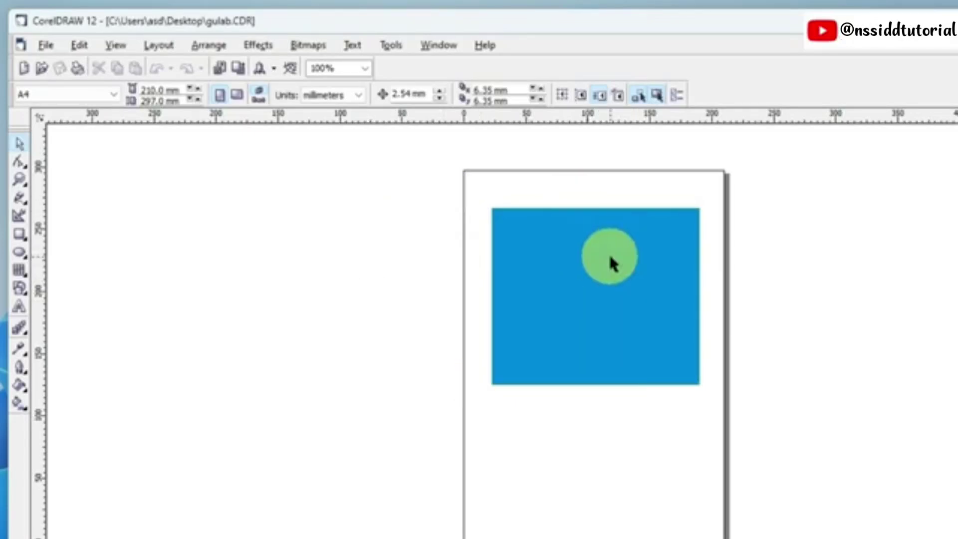
- Draw a second rectangle about 101 by 94 mm over the blue rectangle's lower-left corner, fill it yellow, and deselect it
left_click(19, 234)
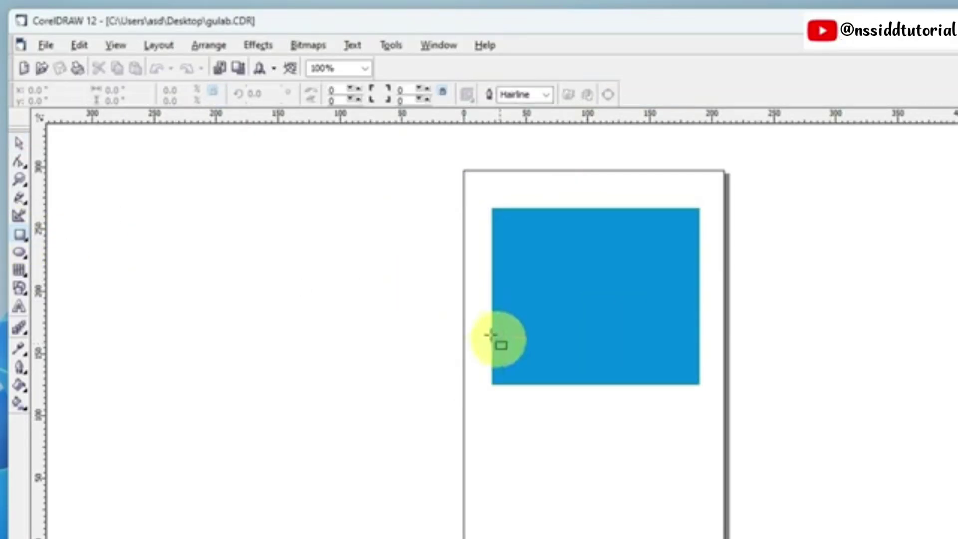
left_click_drag(443, 329, 504, 385)
left_click_drag(532, 419, 573, 454)
left_click(947, 298)
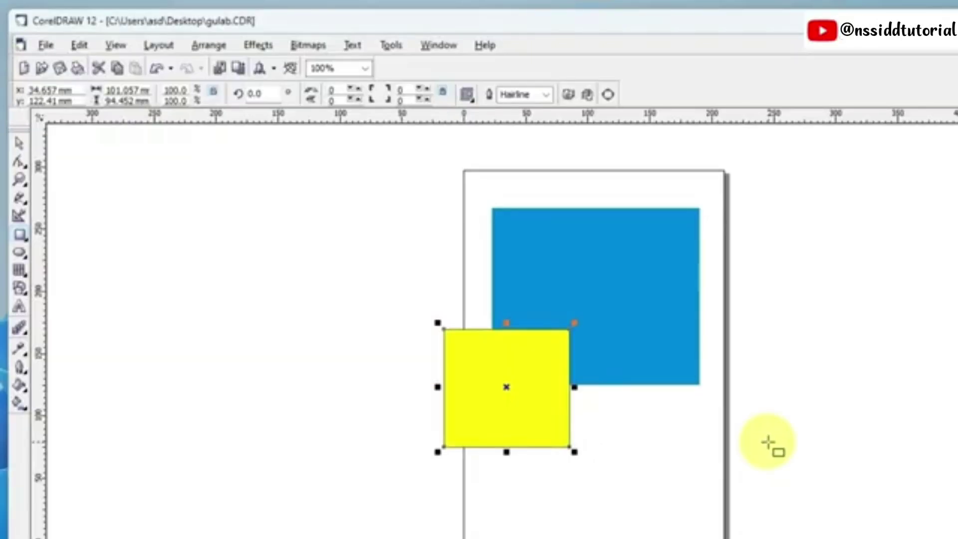
key("space")
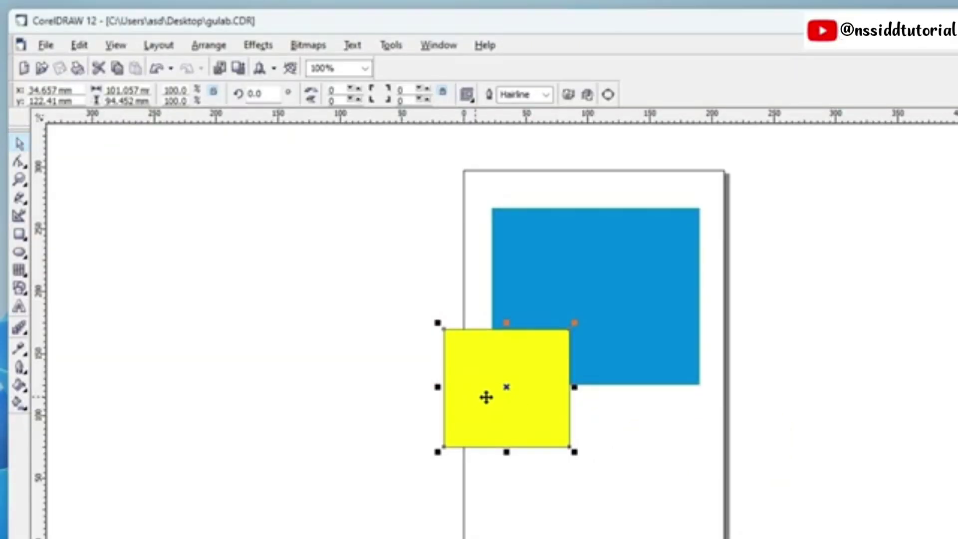
left_click(666, 430)
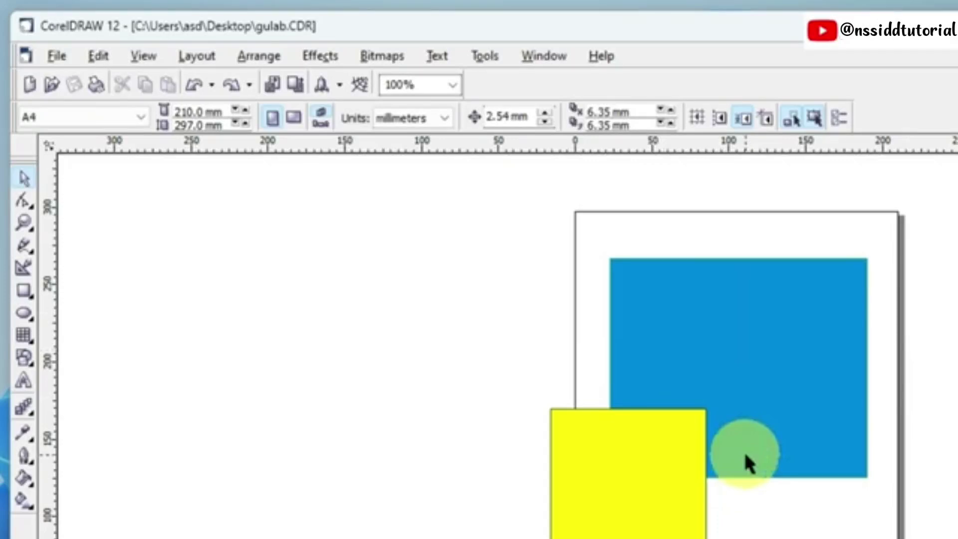
- Examine the document size, orientation and paper type settings in the EPSON L3110 Series printer properties
left_click(96, 86)
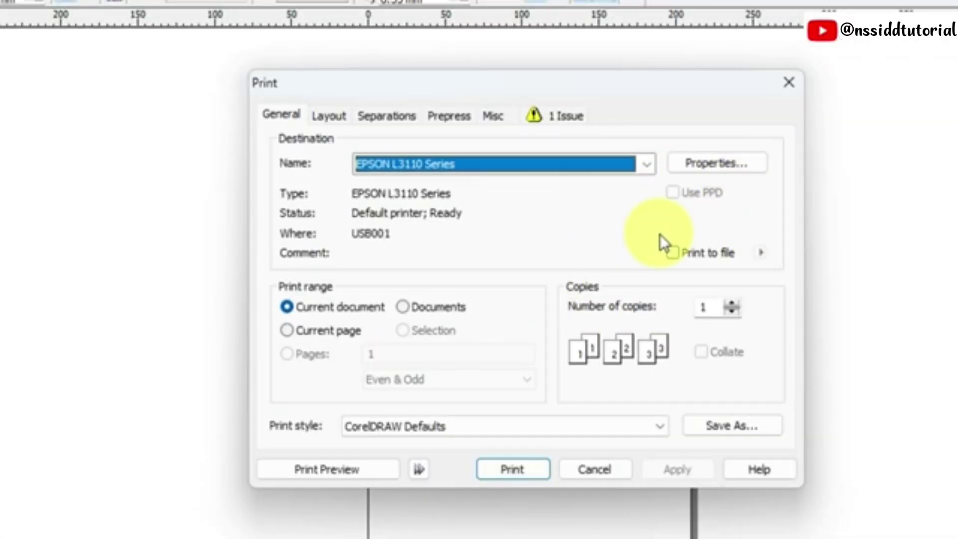
left_click(710, 168)
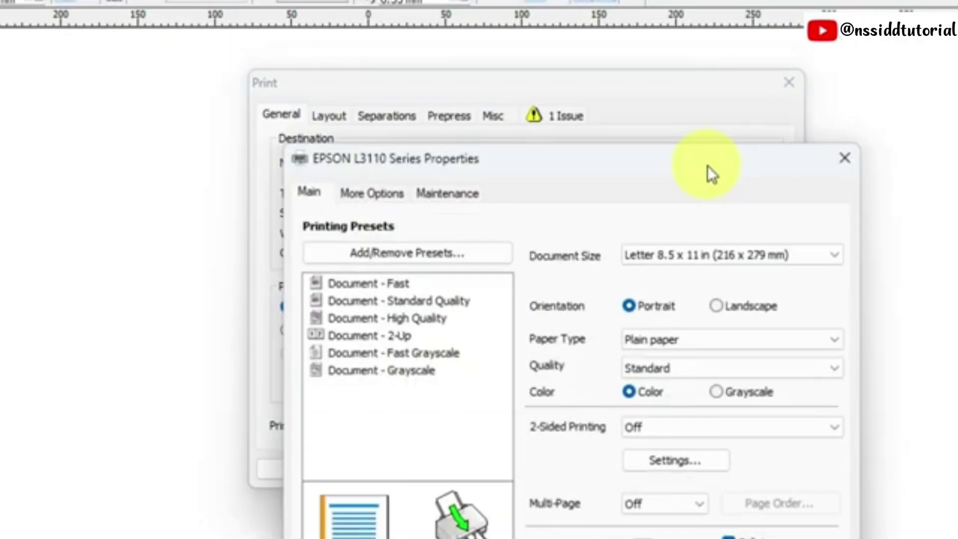
left_click_drag(658, 154, 564, 6)
left_click(574, 114)
left_click(574, 114)
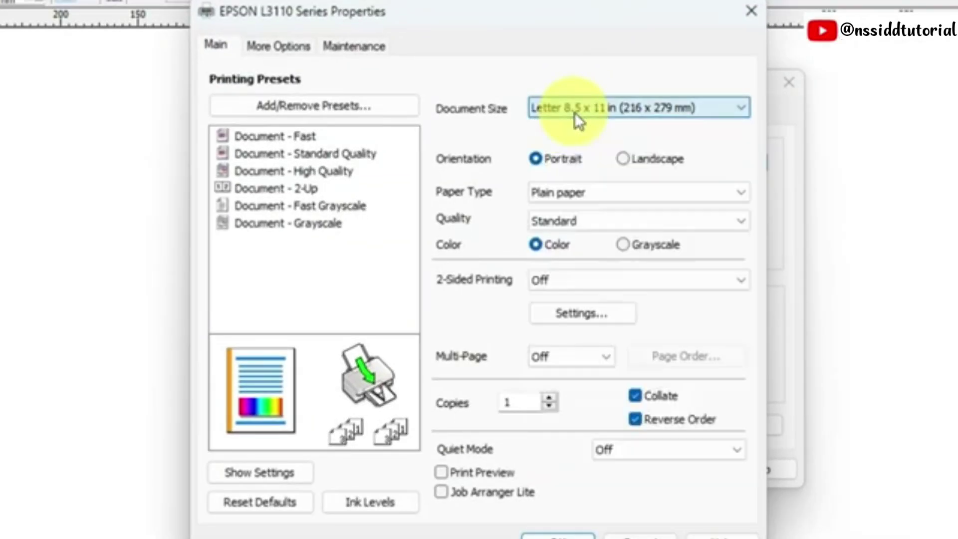
left_click(559, 161)
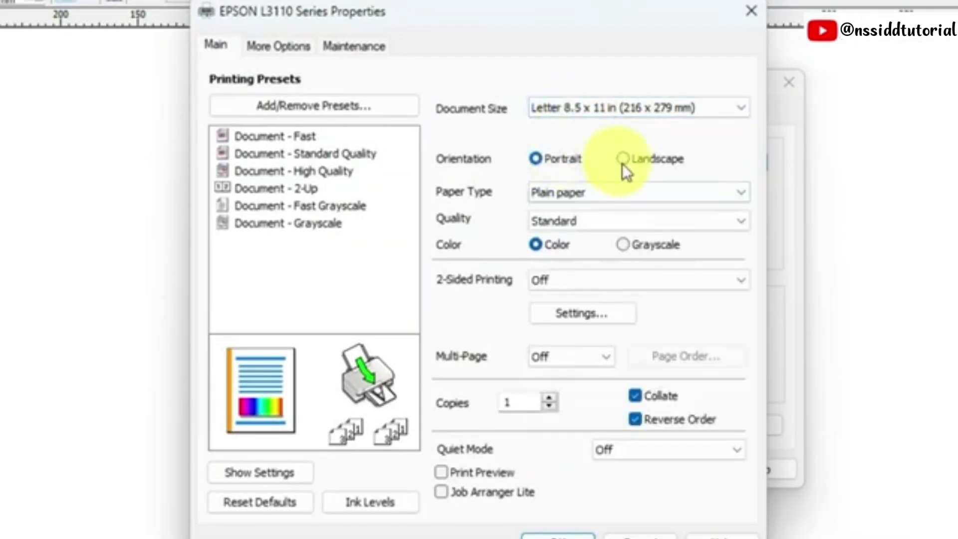
left_click(598, 191)
left_click(598, 191)
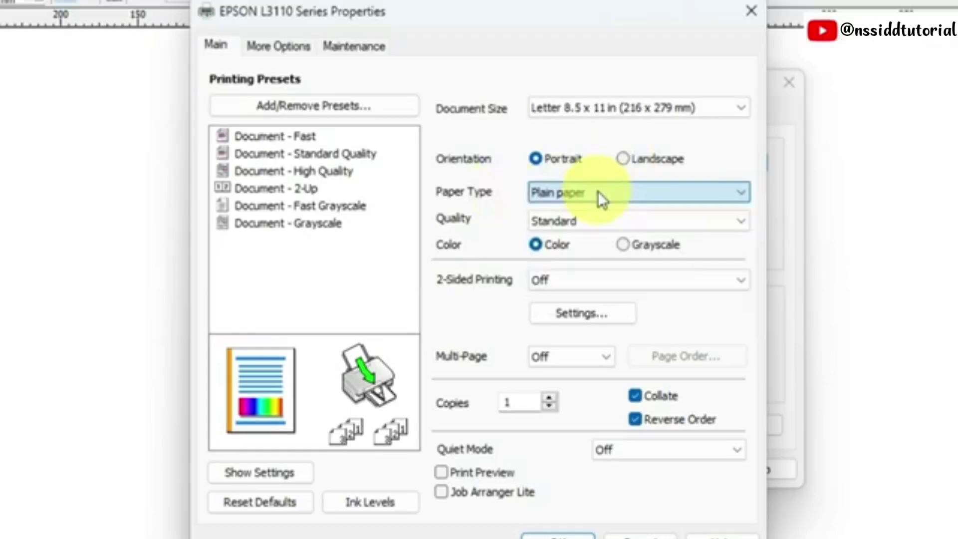
- Try the Standard-Vivid print quality, discard the printer properties, and leave the Print dialog without printing
left_click(565, 220)
left_click(558, 267)
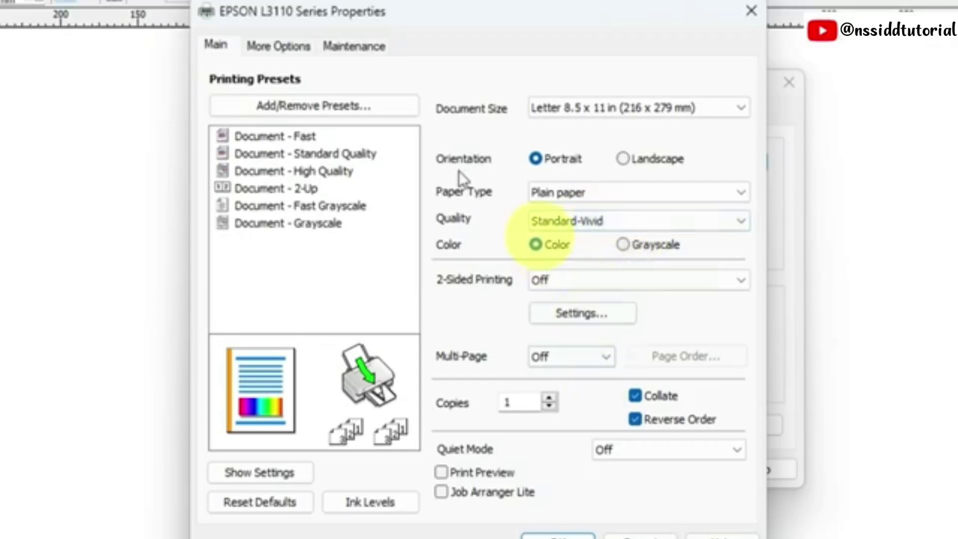
left_click(636, 535)
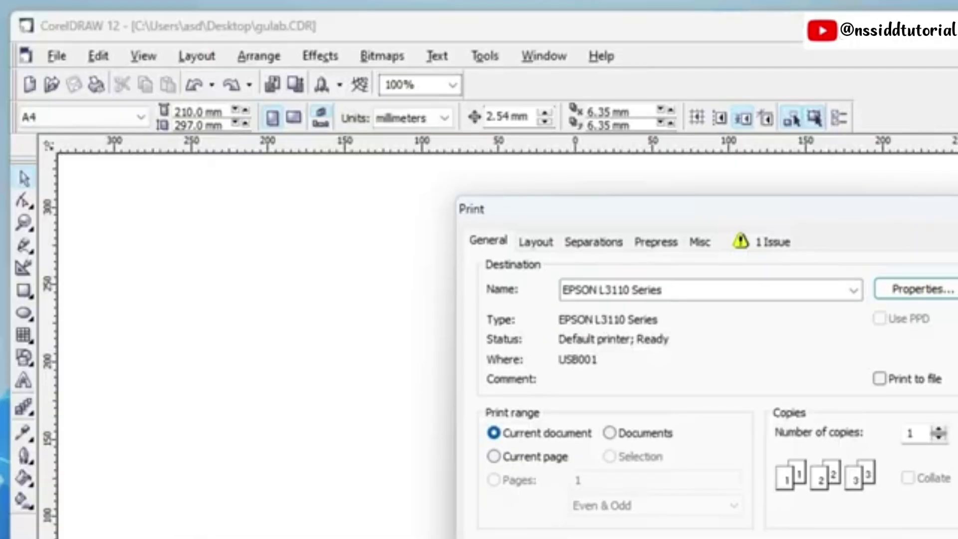
left_click(789, 82)
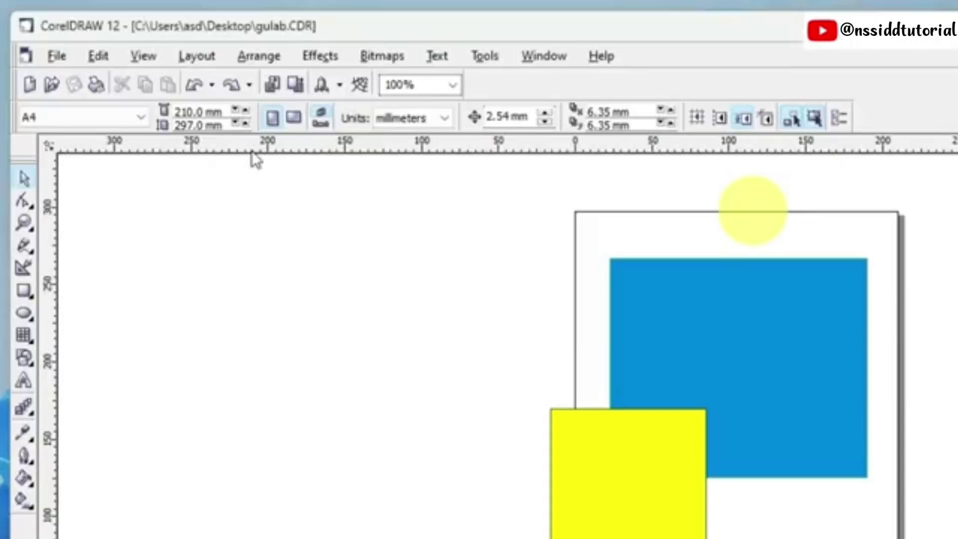
left_click(58, 56)
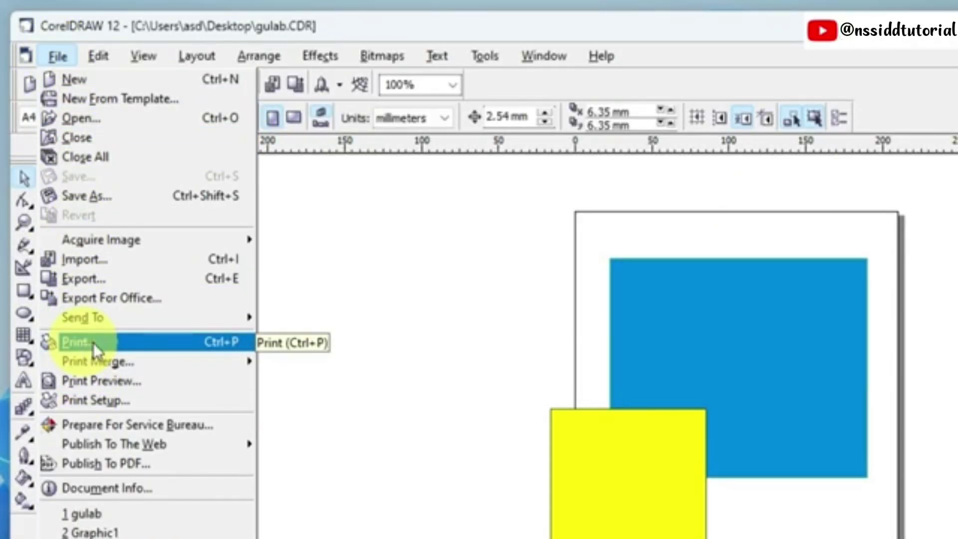
left_click(190, 341)
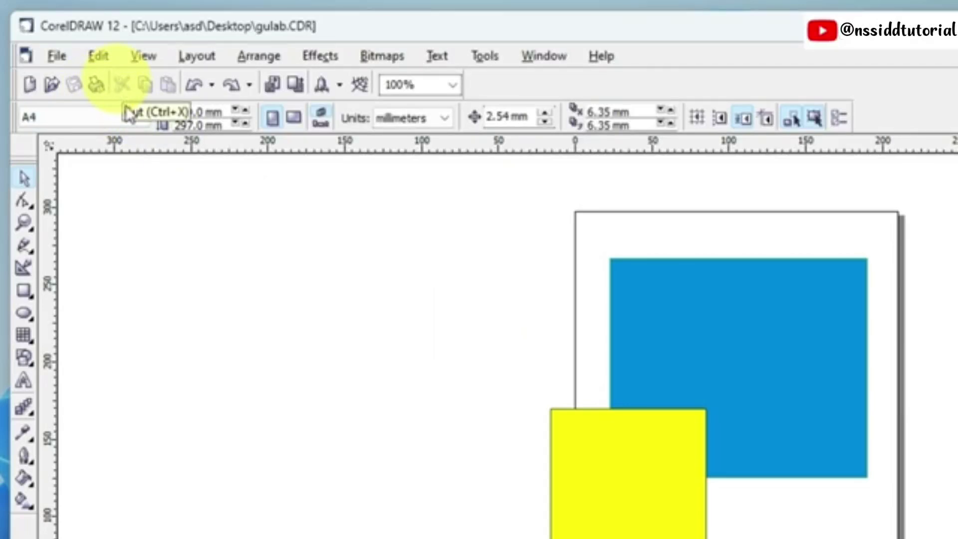
- Cut the yellow rectangle from page 1 and paste it onto a newly added second page
left_click(617, 458)
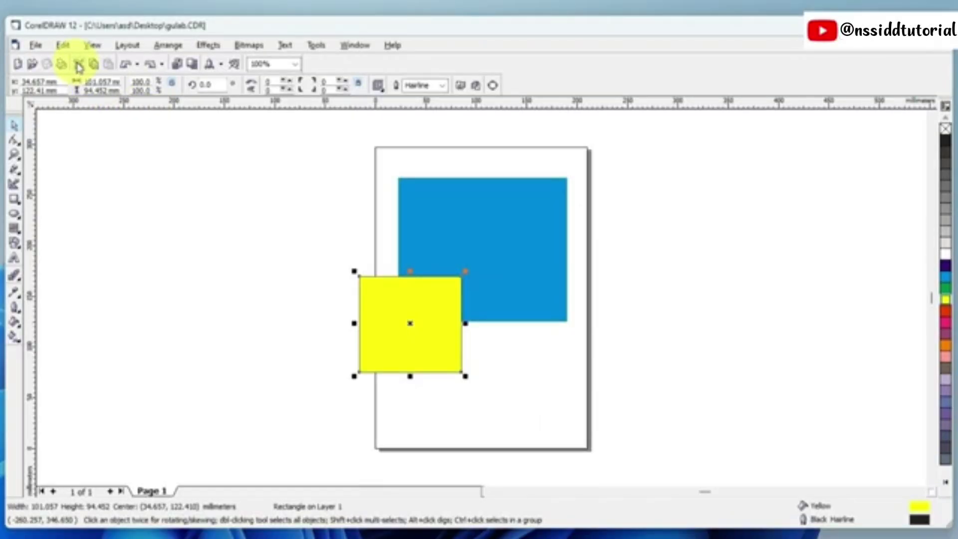
left_click(121, 84)
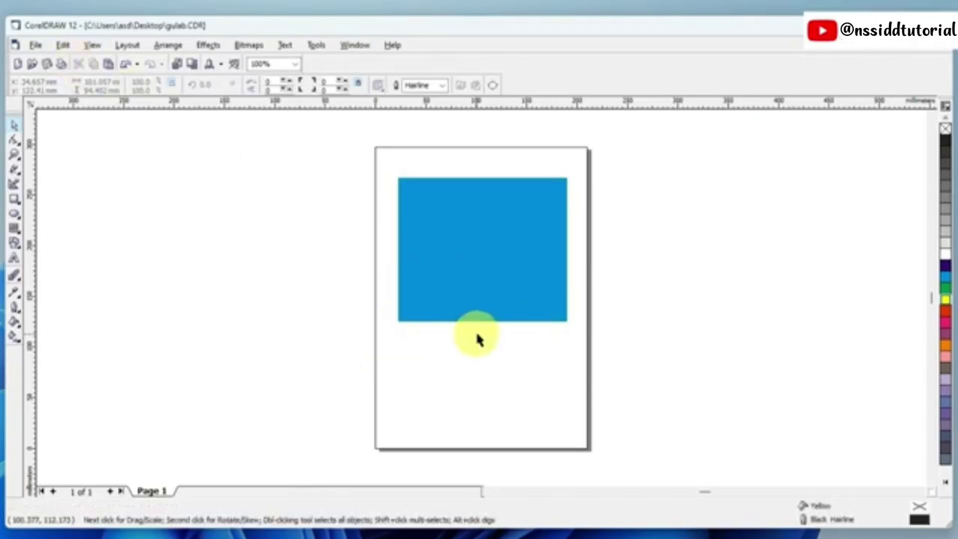
left_click(111, 492)
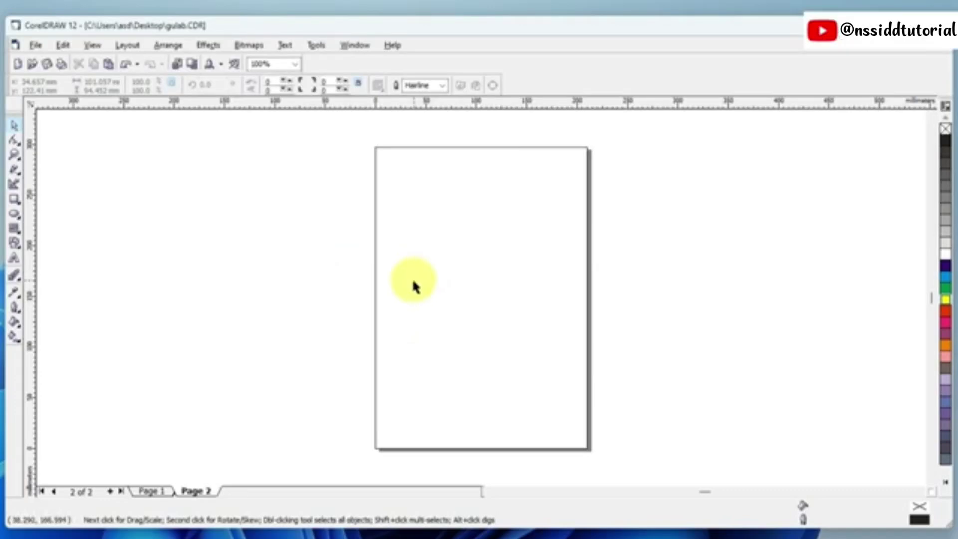
left_click(109, 64)
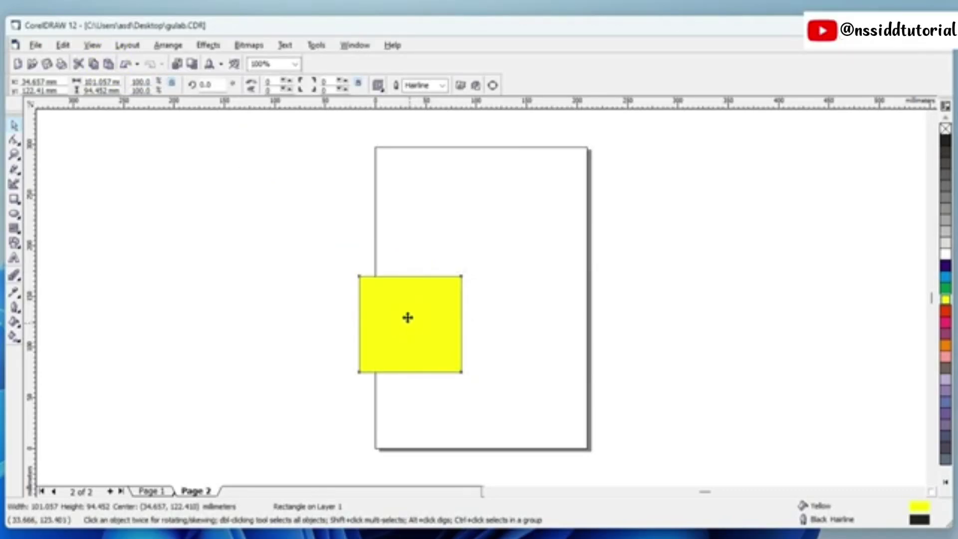
- Move the pasted yellow rectangle left of the page, paste two more copies, and line all three up in a row level with the page's upper part
left_click_drag(407, 317, 247, 205)
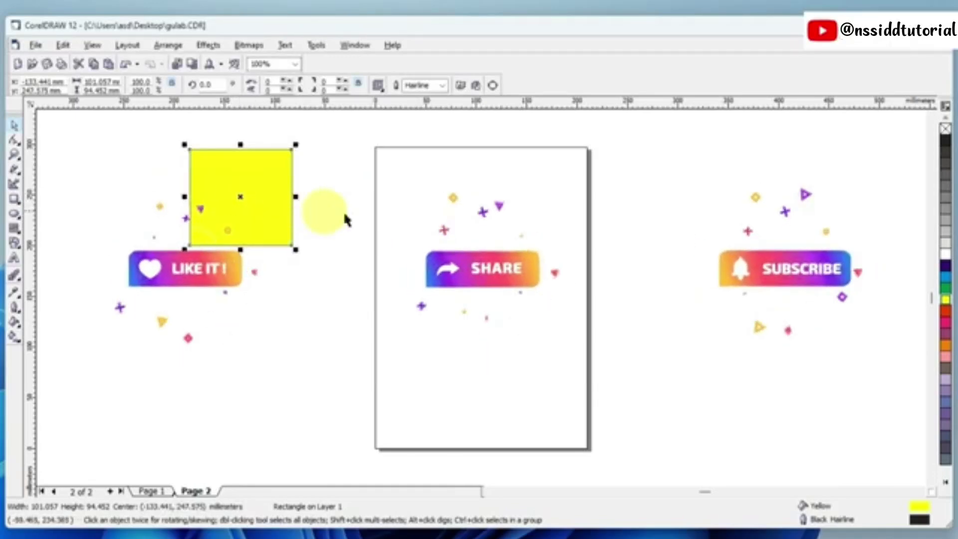
left_click(109, 64)
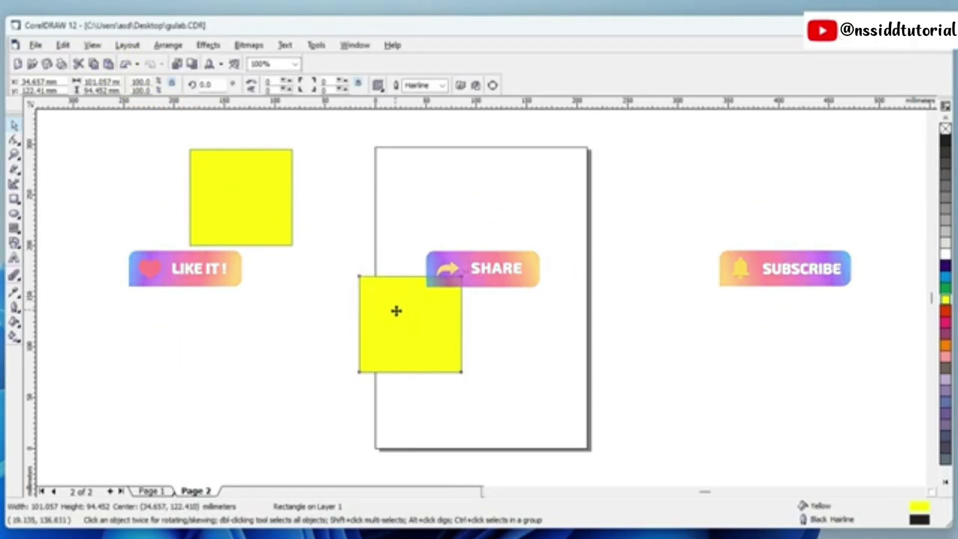
left_click_drag(397, 311, 355, 184)
left_click(109, 64)
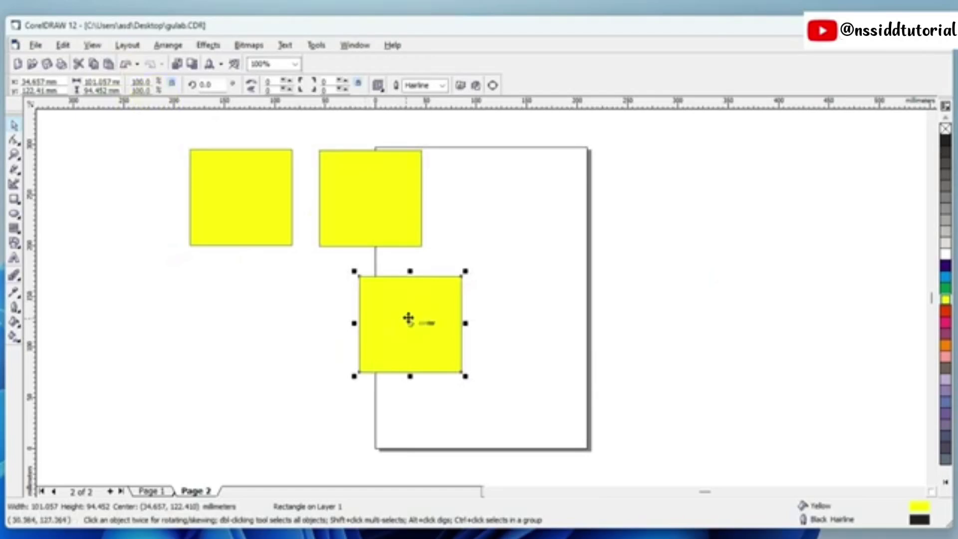
left_click_drag(408, 318, 490, 191)
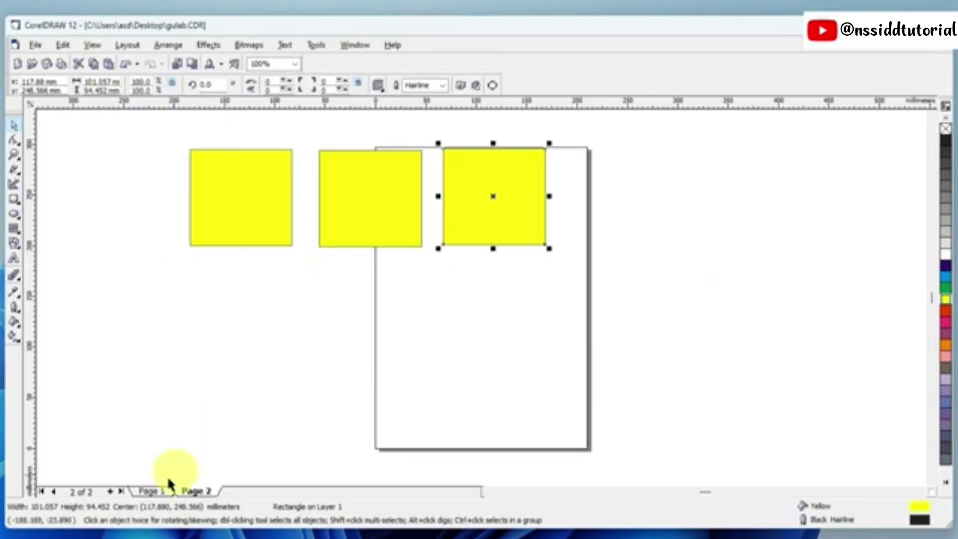
left_click(115, 299)
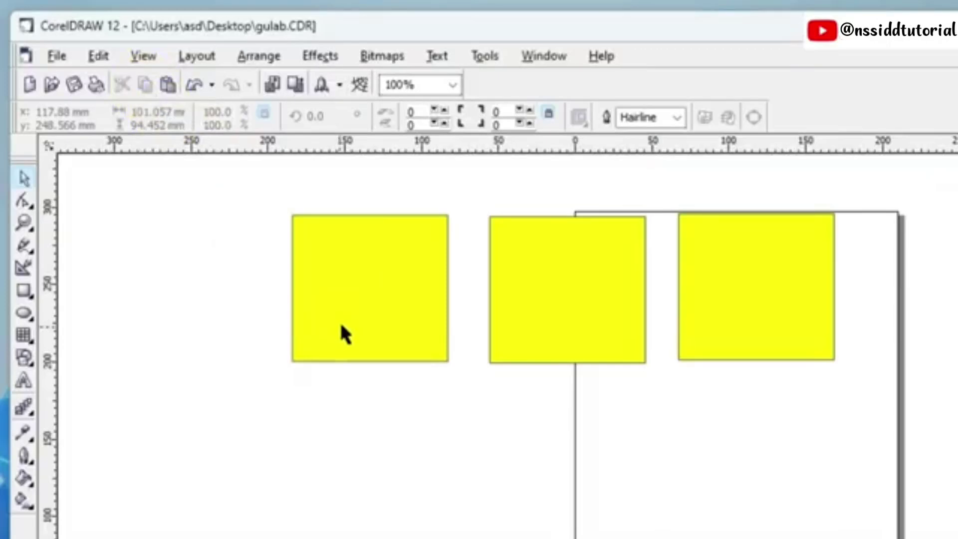
left_click(366, 307)
left_click(366, 305)
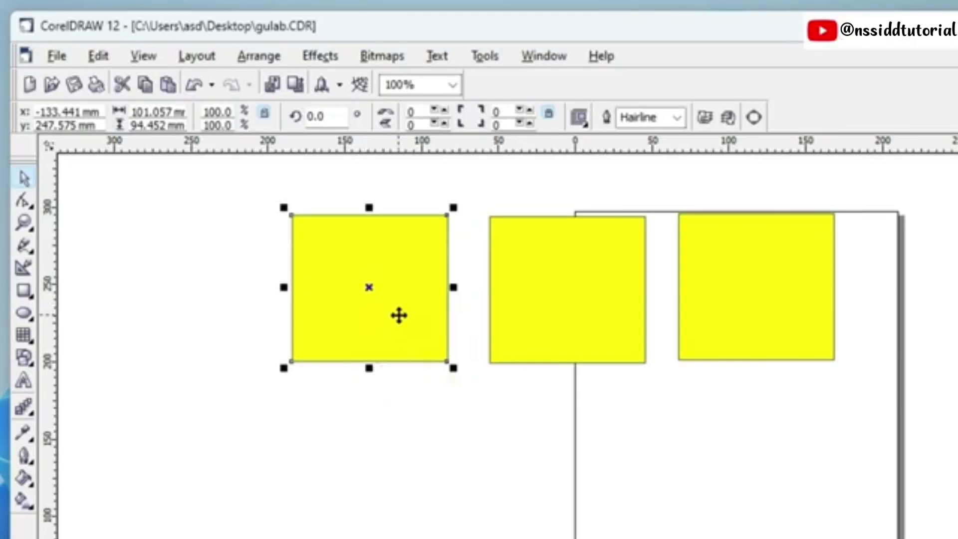
left_click(165, 85)
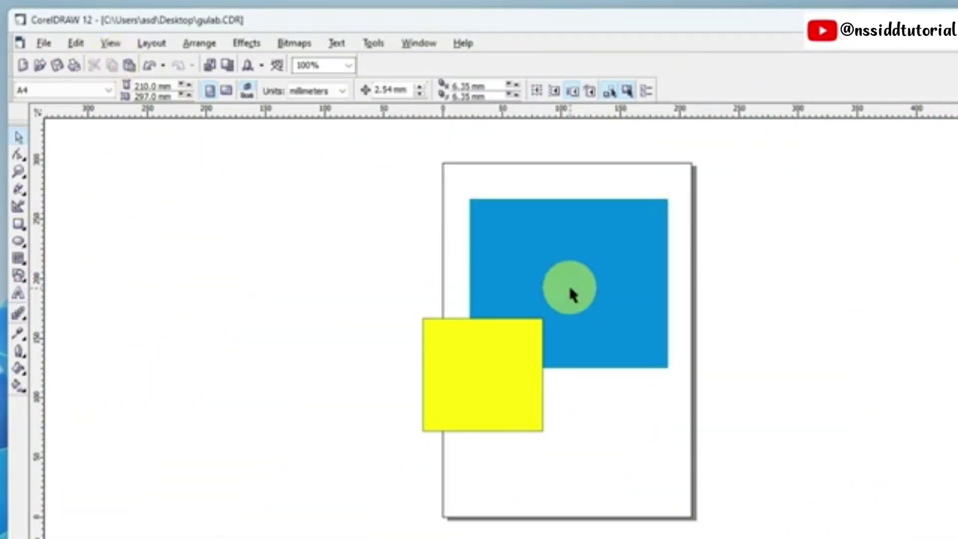
- Copy the blue rectangle, paste it, and move the copy directly to the right of the original, overlapping the page's right edge
left_click(546, 252)
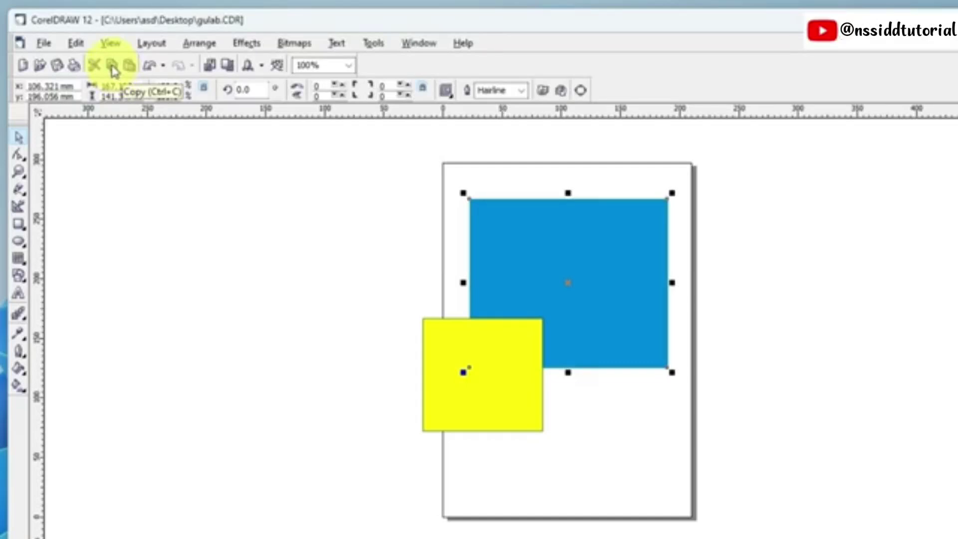
left_click(569, 282)
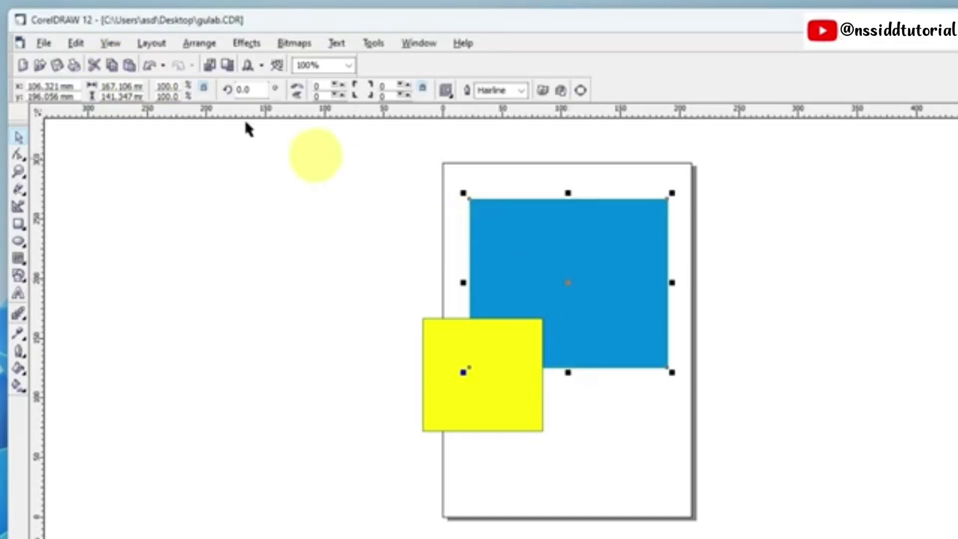
left_click(592, 283)
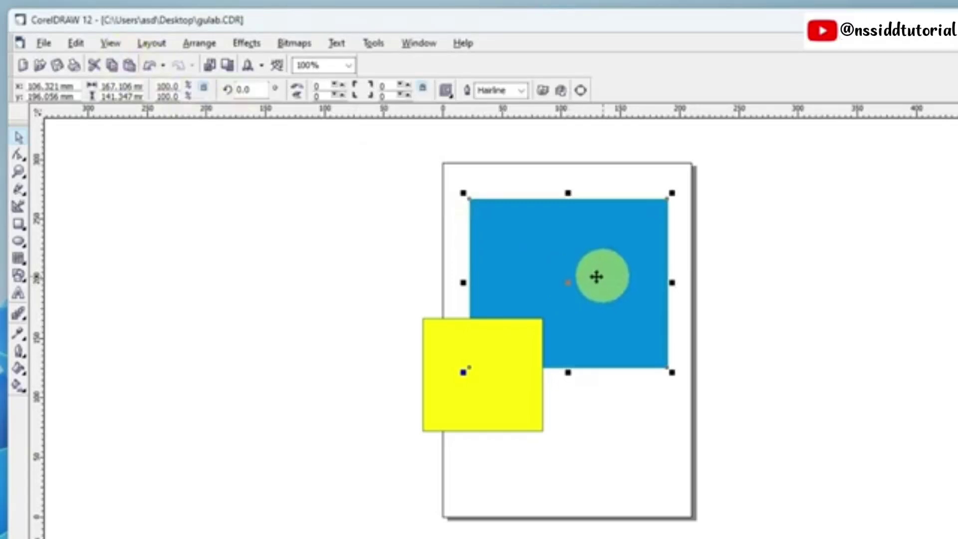
left_click(128, 71)
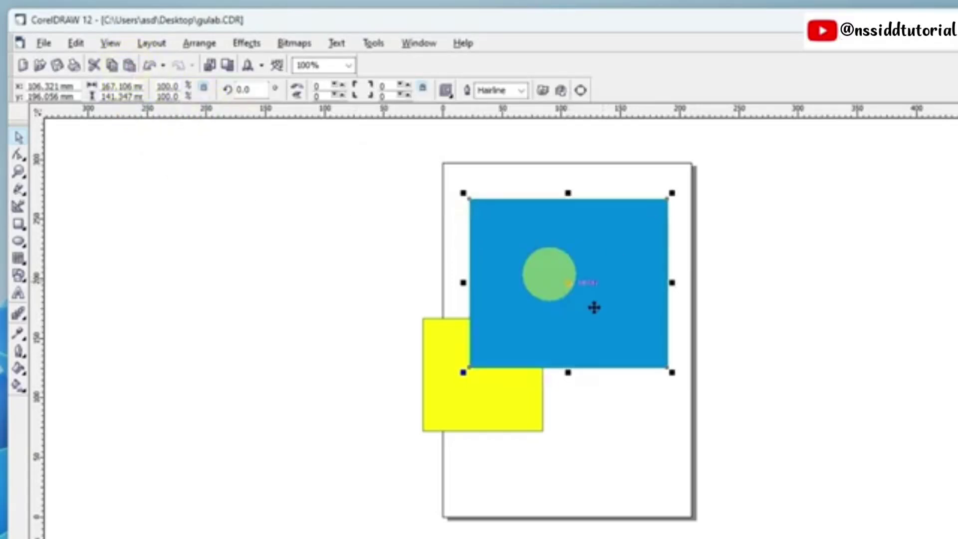
left_click_drag(539, 296, 739, 310)
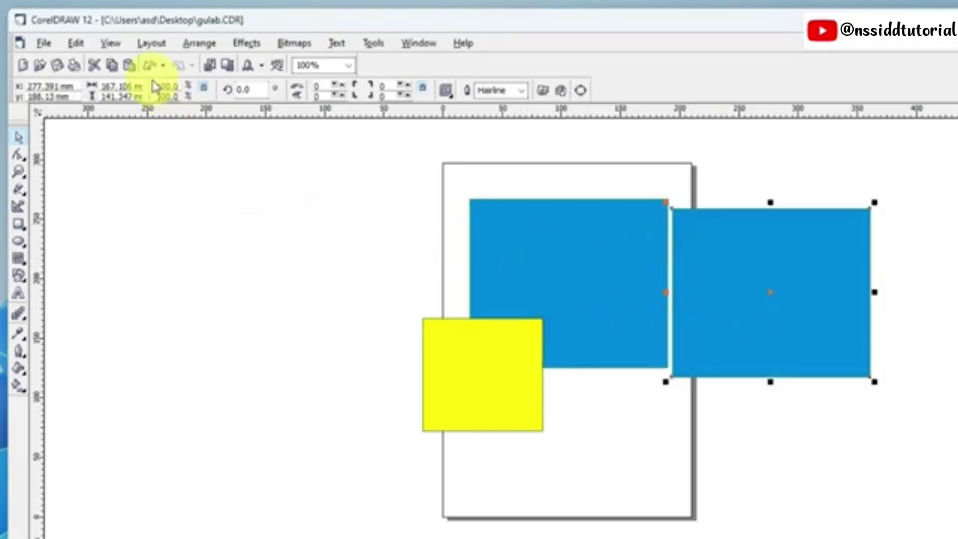
- Paste two more blue rectangles, placing one left of the page and the other overlapping the right copy's lower-right corner, and clear the selection
left_click(128, 66)
left_click_drag(593, 293, 228, 305)
left_click(129, 65)
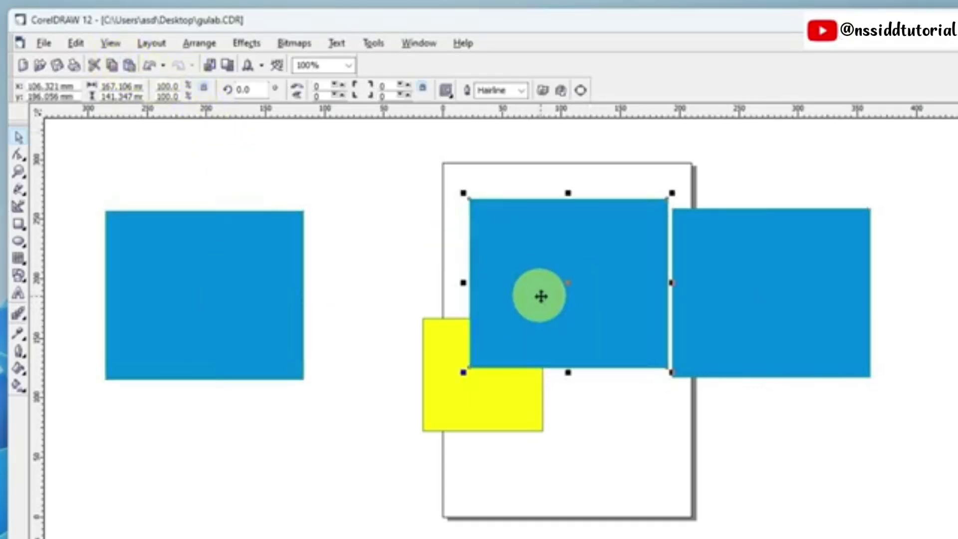
left_click_drag(542, 295, 943, 406)
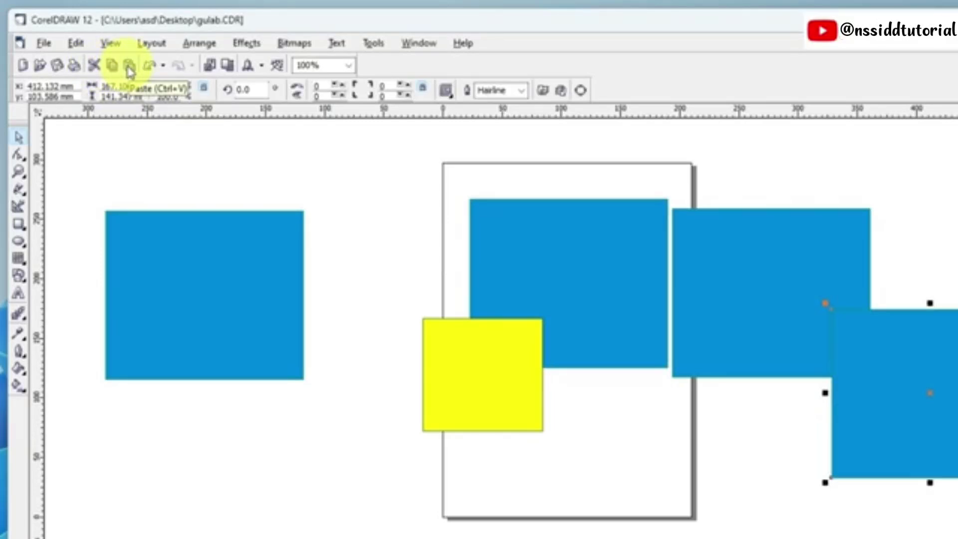
left_click(364, 179)
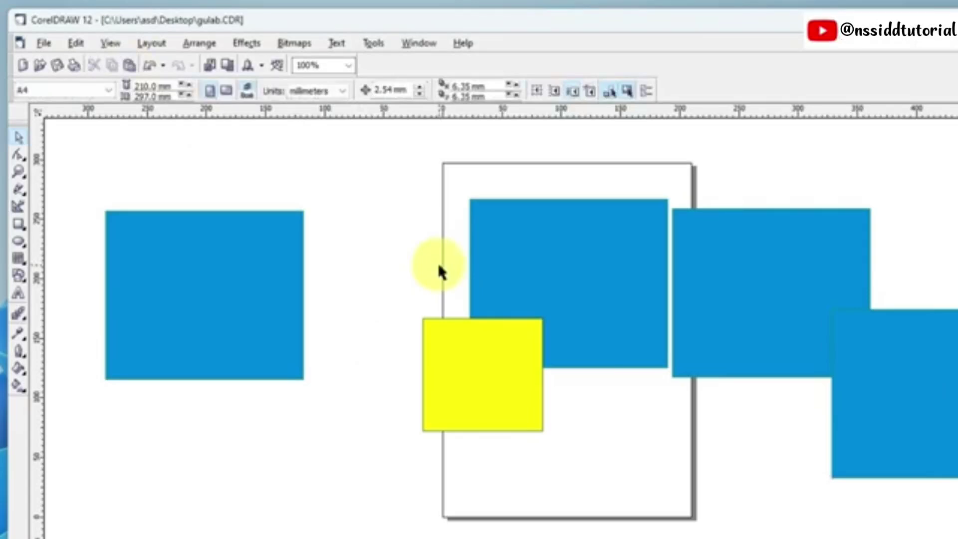
- Select the original blue rectangle, the two blue copies right of it, and the yellow rectangle together, and clear the selection
left_click(577, 255)
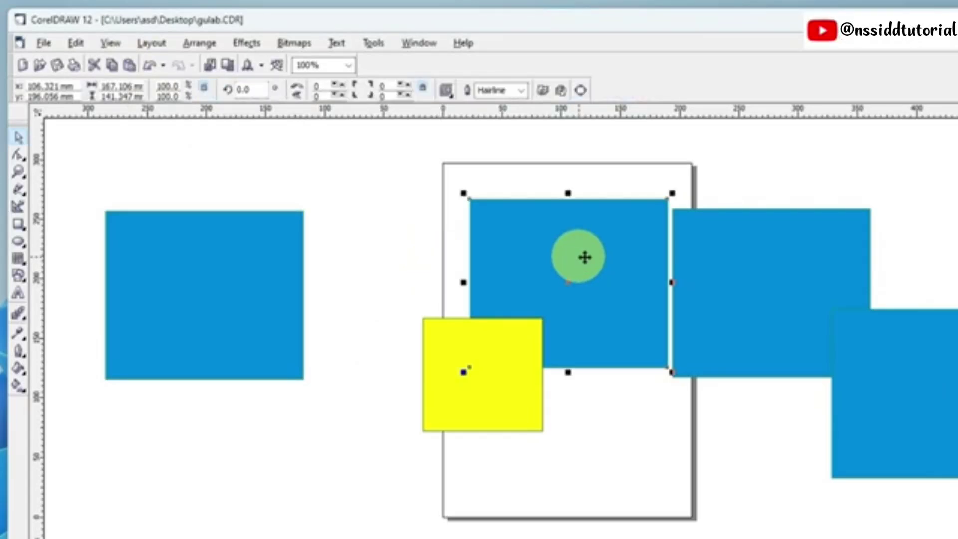
mouse_move(585, 257)
left_mouse_down()
mouse_move(588, 246)
mouse_move(594, 262)
left_mouse_up()
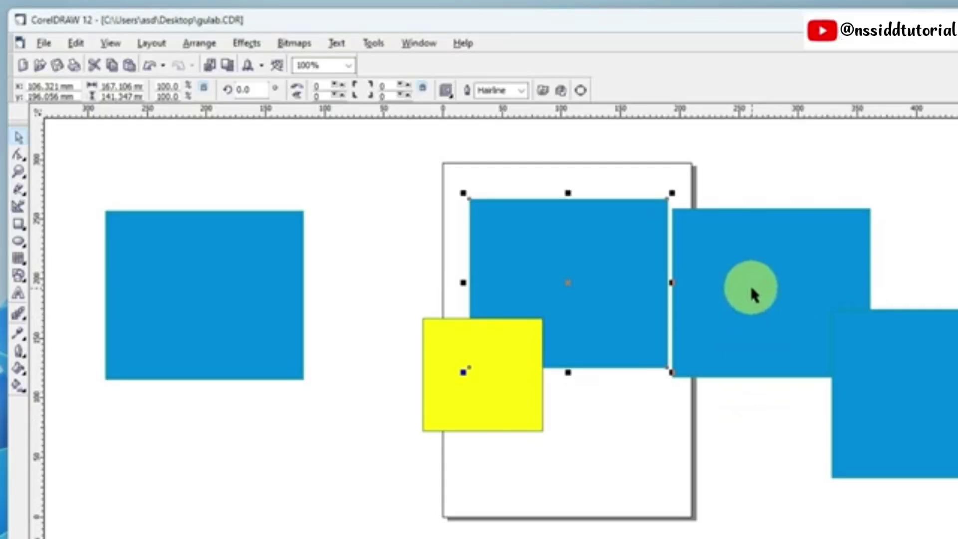
left_click(751, 286, "shift")
left_click(502, 421, "shift")
left_click(913, 422, "shift")
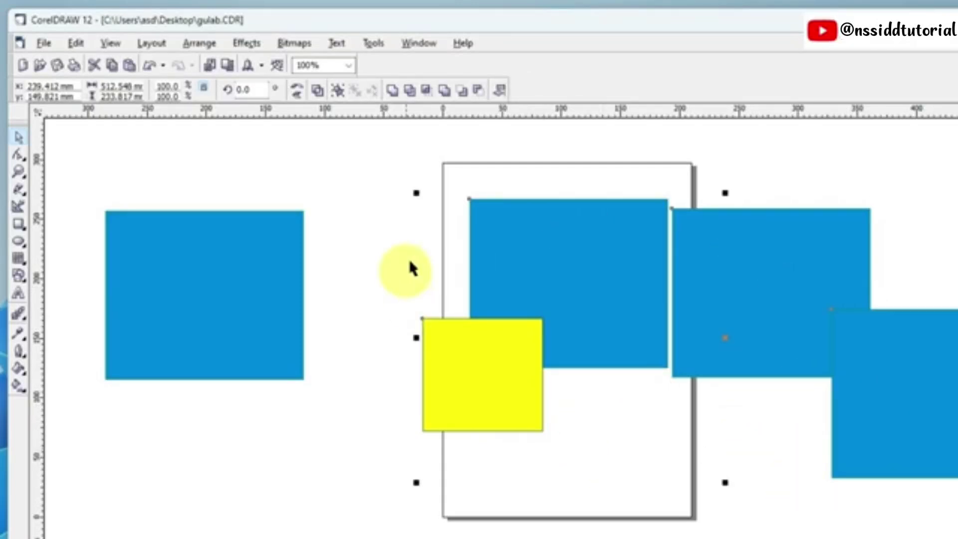
left_click(797, 490)
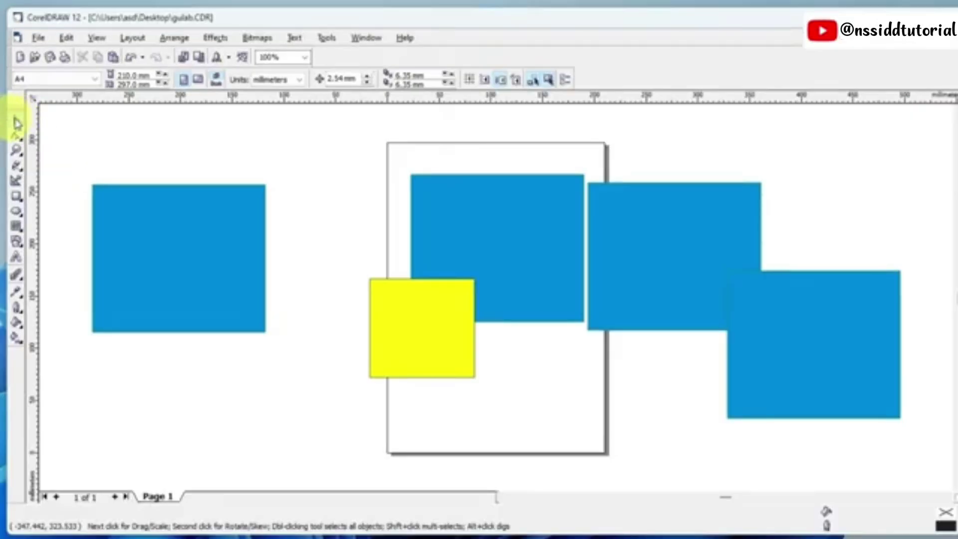
- Select all five rectangles with one selection marquee around them, and clear the selection
left_click_drag(64, 124, 922, 455)
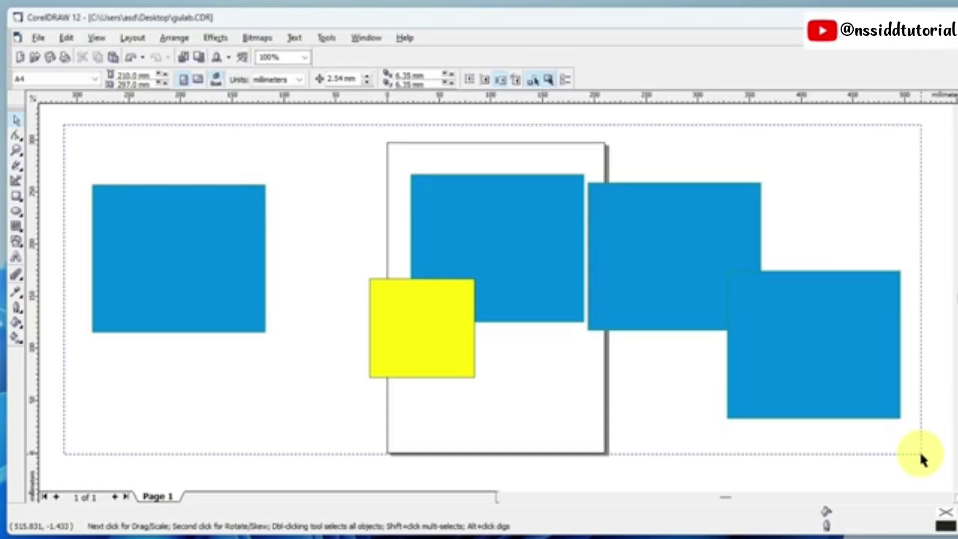
left_click_drag(922, 454, 922, 454)
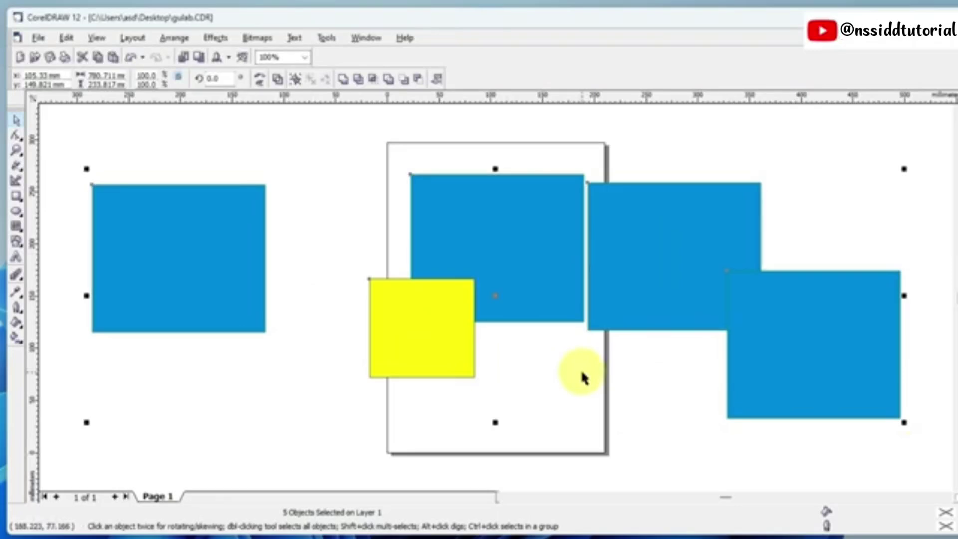
left_click(289, 159)
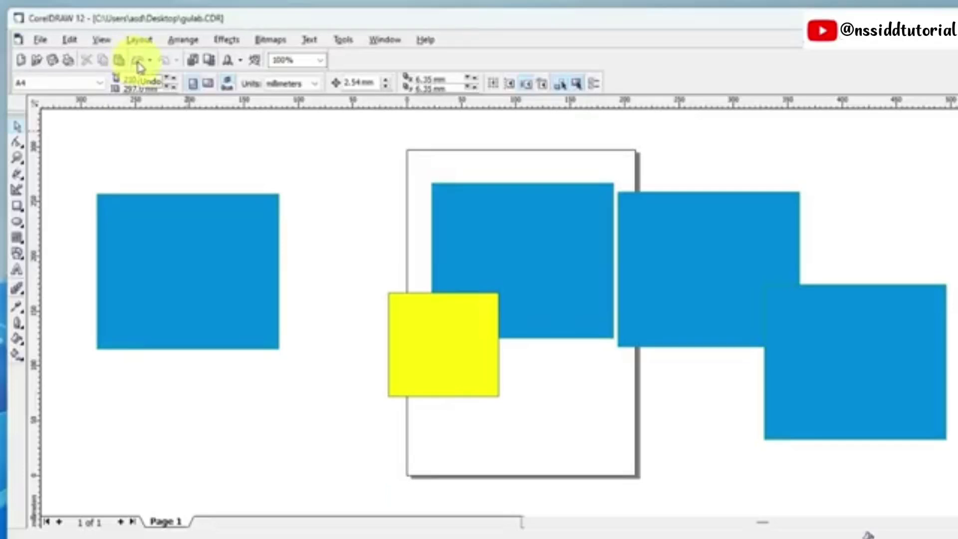
- Undo the blue copies' moves and pastes one at a time, back through the move of the first copy
left_click(138, 61)
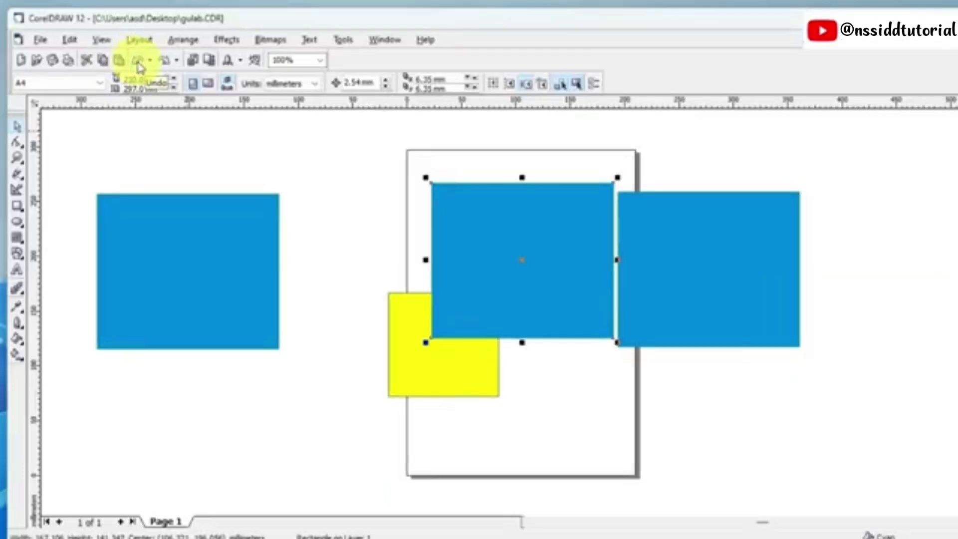
left_click(138, 64)
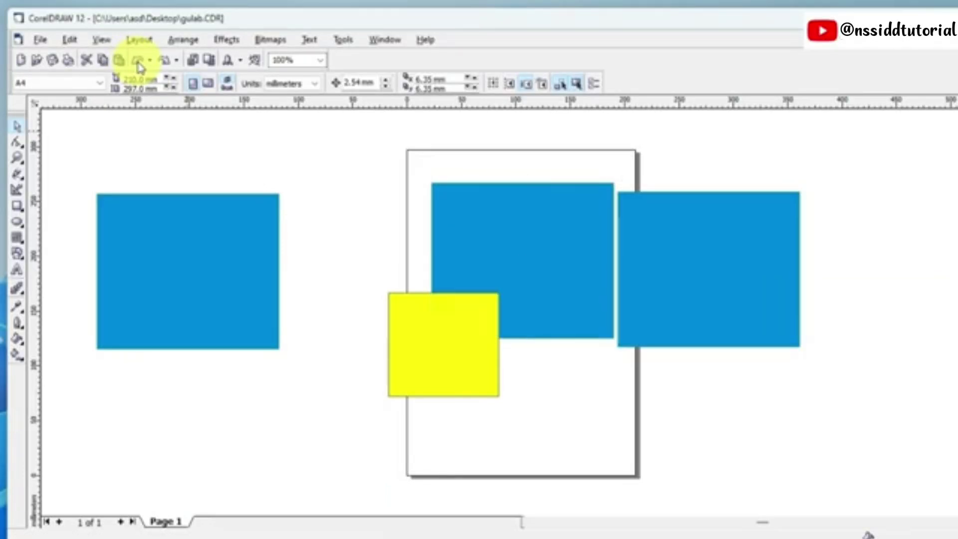
left_click(139, 64)
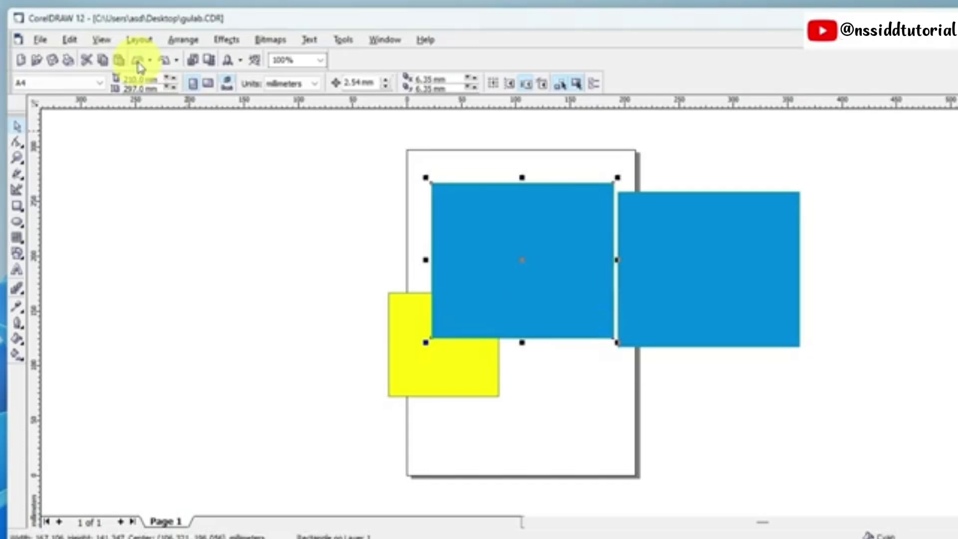
left_click(138, 64)
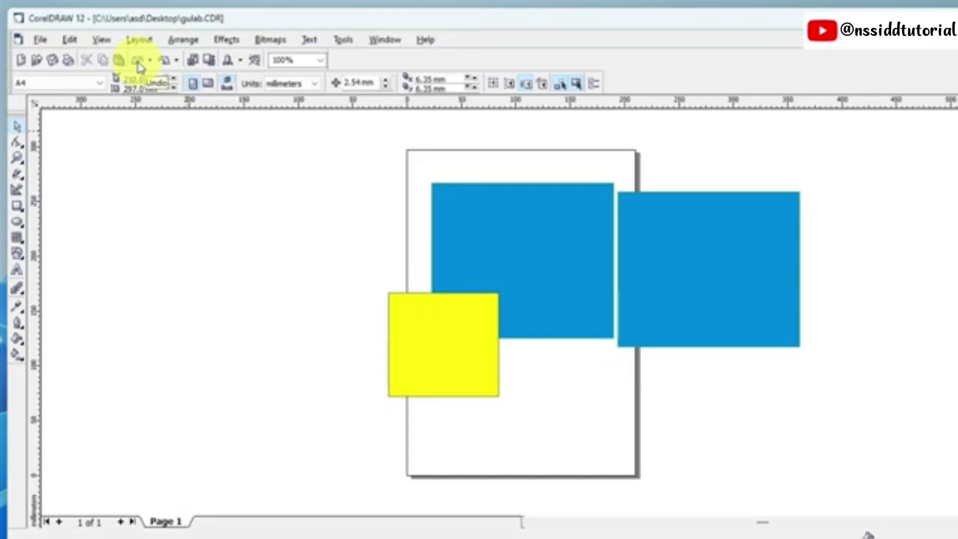
left_click(138, 64)
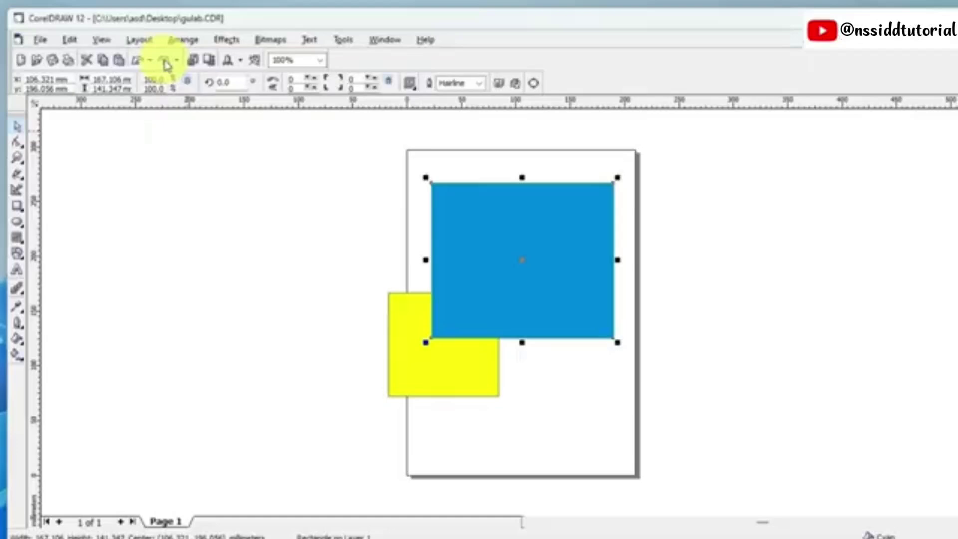
- Redo the blue copies' pastes and moves one at a time, up to the move of the last copy
left_click(232, 86)
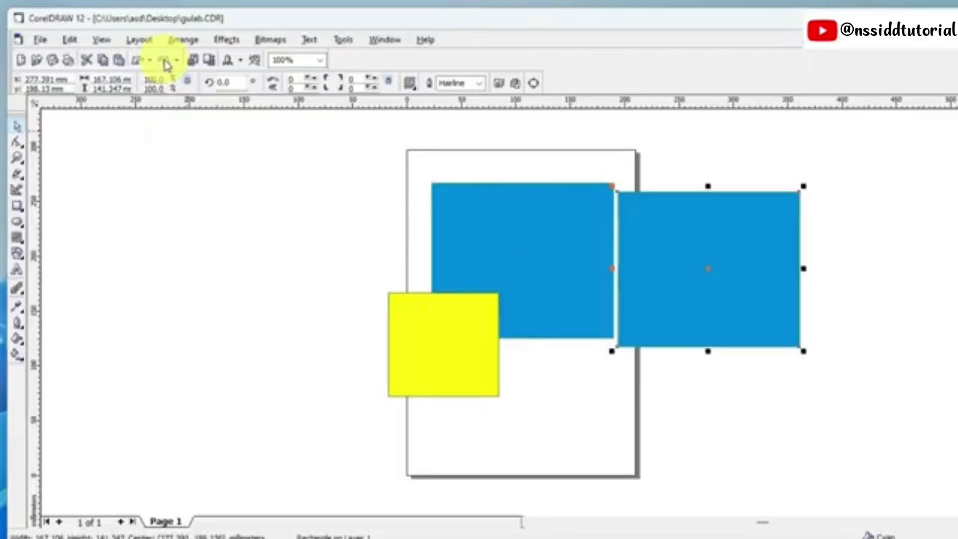
left_click(165, 61)
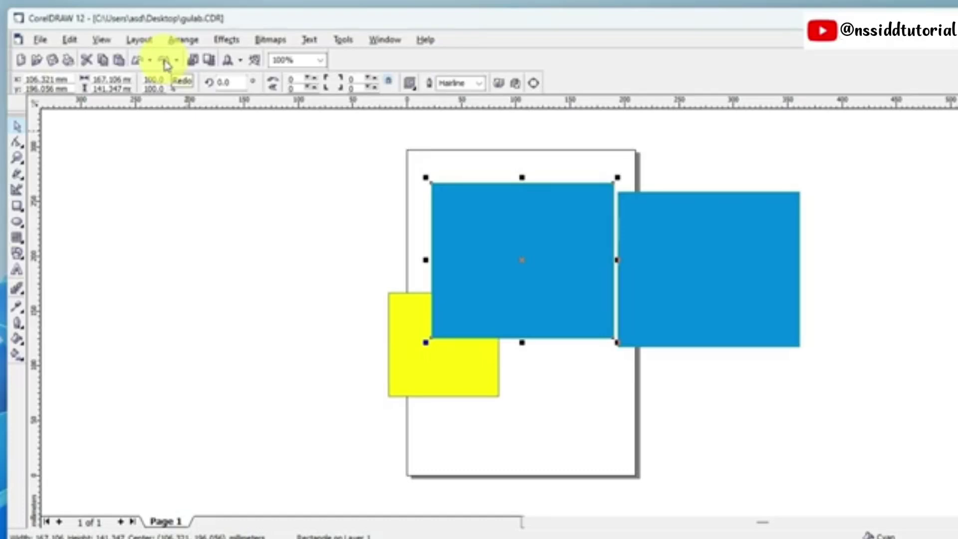
left_click(165, 60)
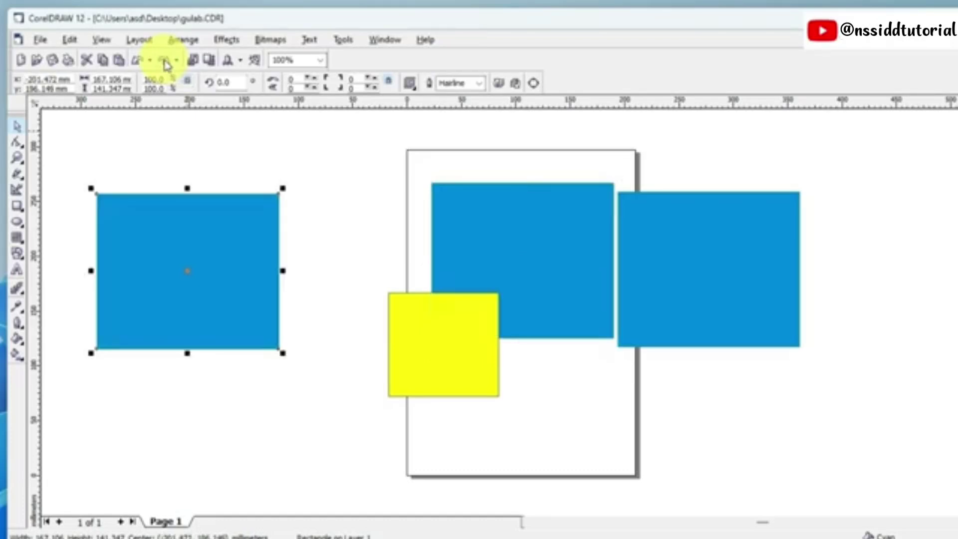
left_click(165, 61)
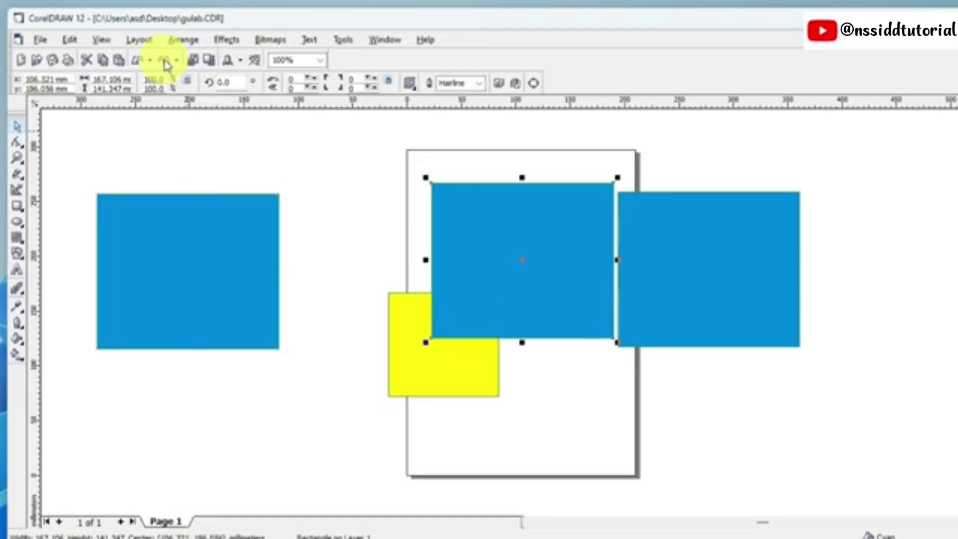
left_click(165, 61)
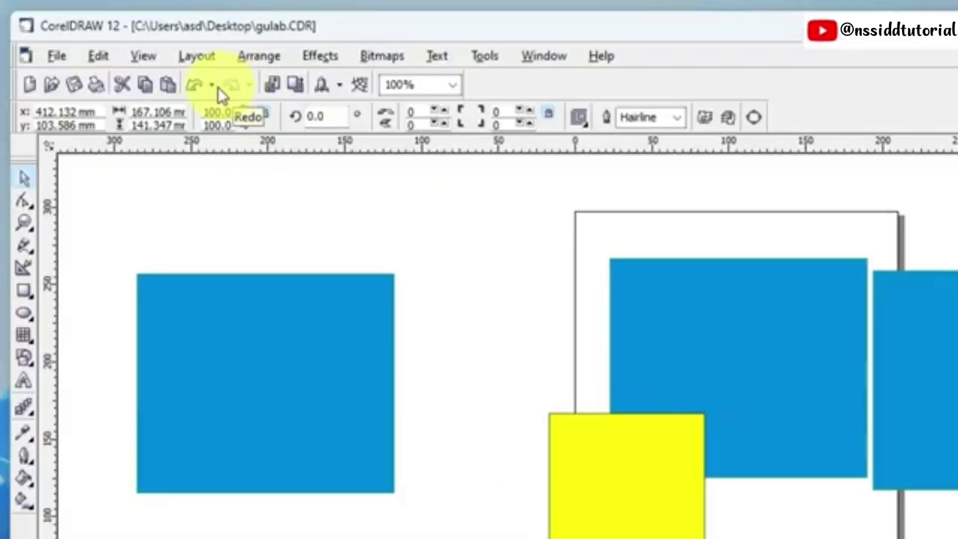
- View the list of undoable actions, close it, and undo and redo the last two actions
left_click(211, 86)
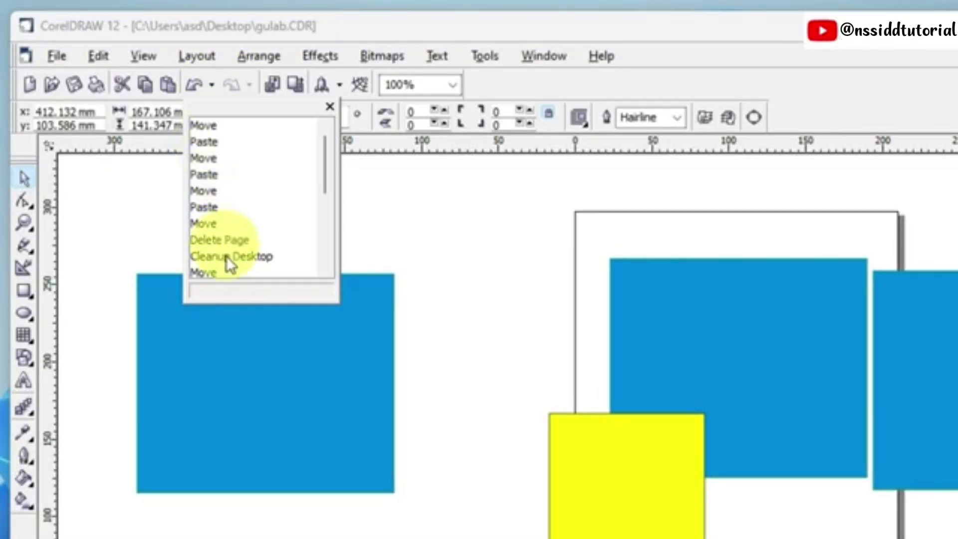
left_click(330, 106)
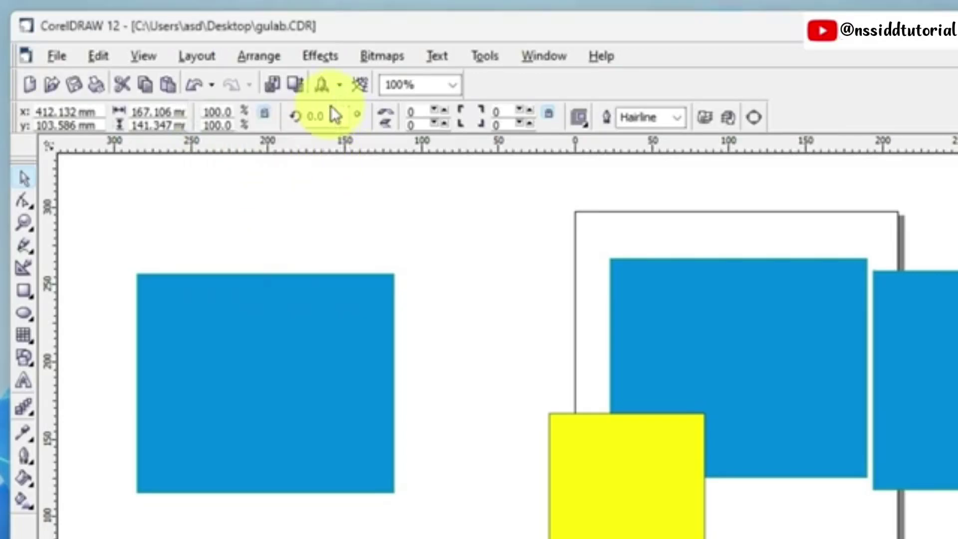
left_click(194, 85)
left_click(194, 85)
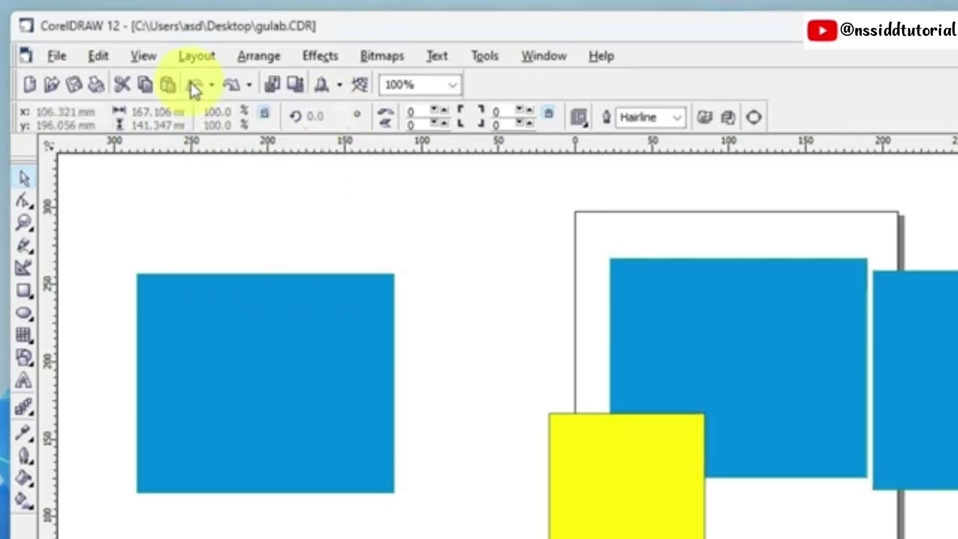
left_click(235, 83)
left_click(235, 83)
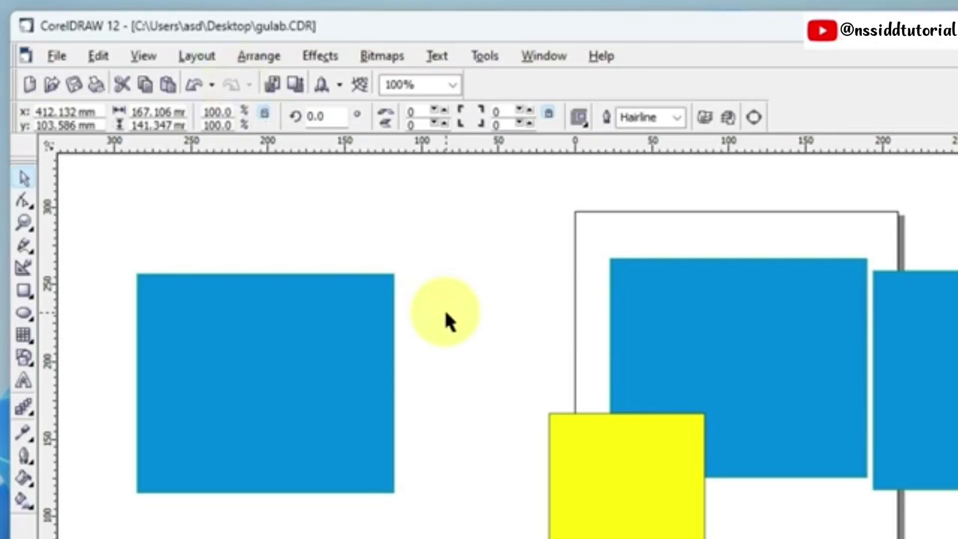
- Undo the last blue copy's move and paste, and redo both
key("ctrl+z")
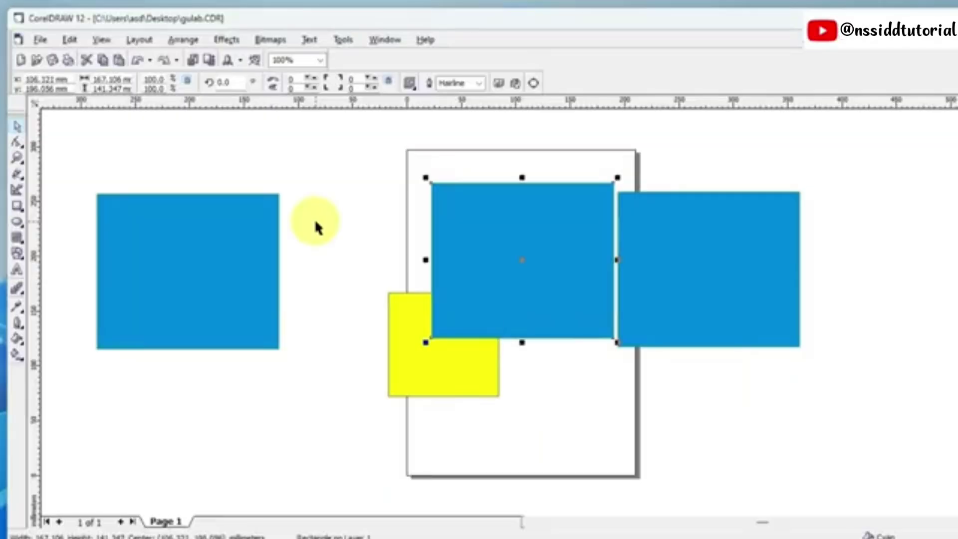
key("ctrl+z")
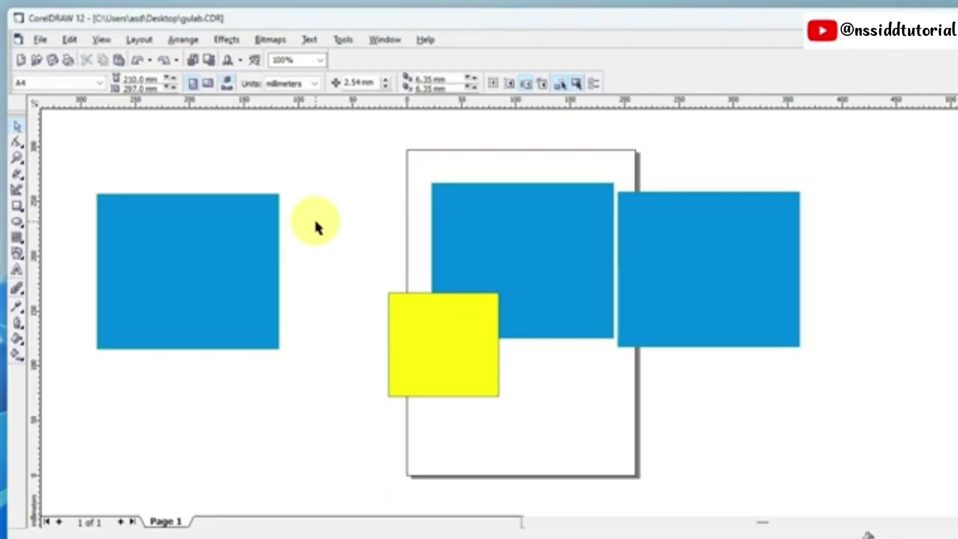
key("ctrl+shift+z")
key("ctrl+shift+z")
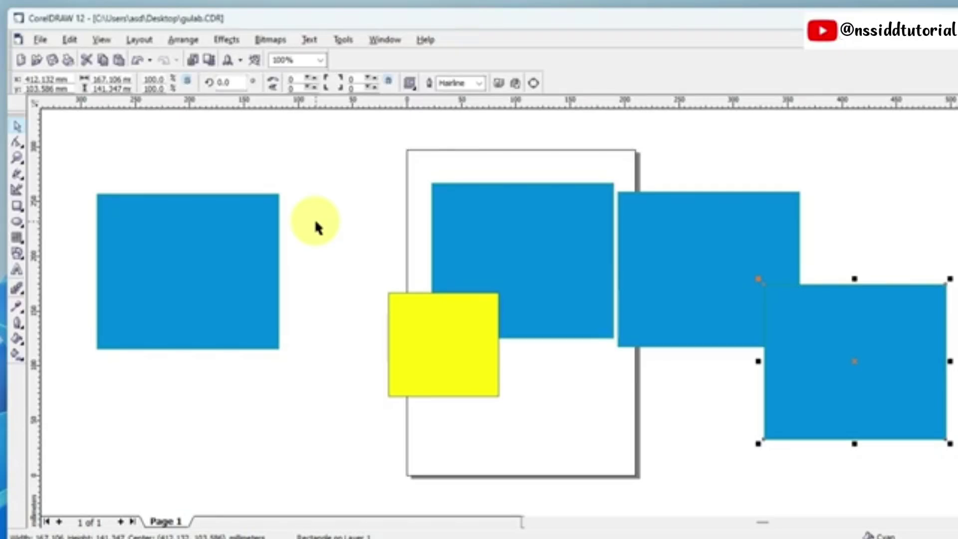
- Undo the last blue copy's move and paste, select the four remaining rectangles together, and delete them
key("ctrl+z")
key("ctrl+z")
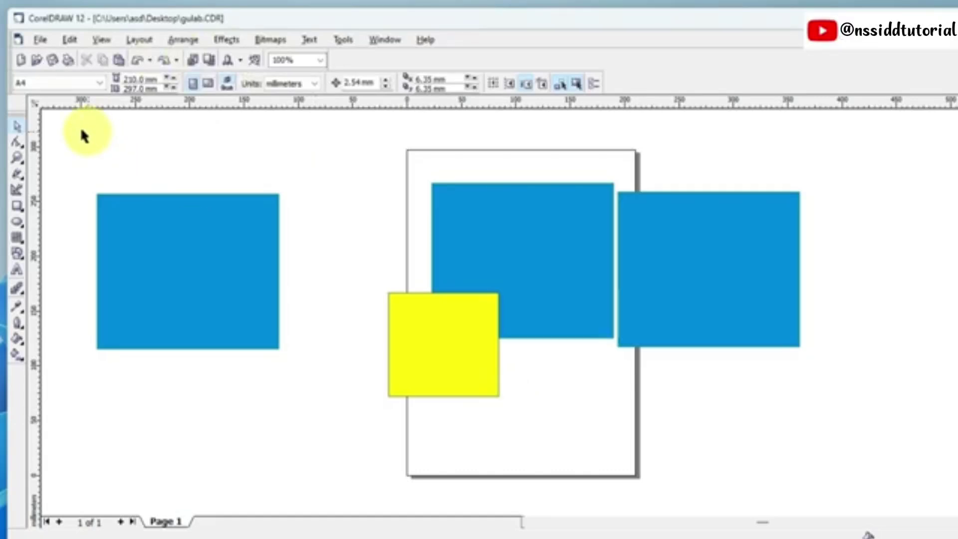
left_click_drag(70, 127, 832, 446)
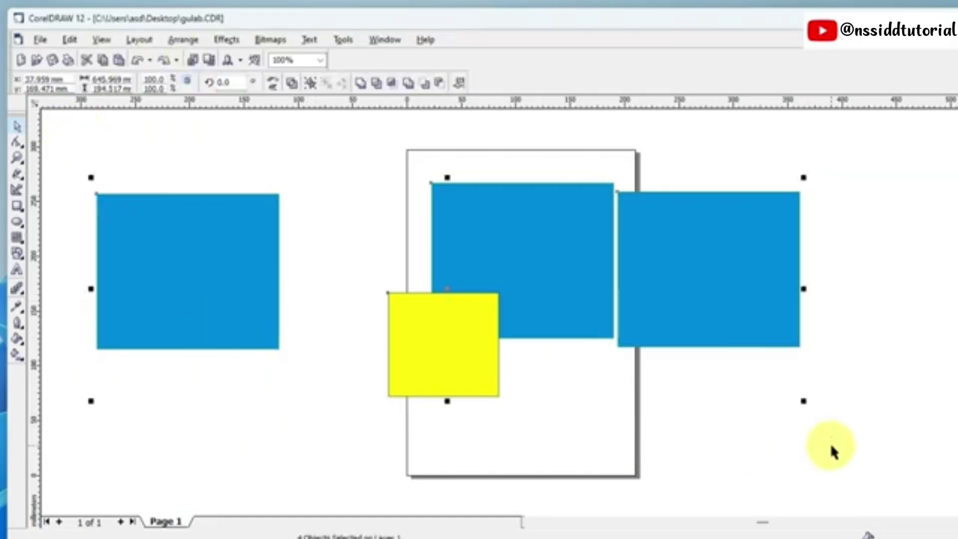
key("Delete")
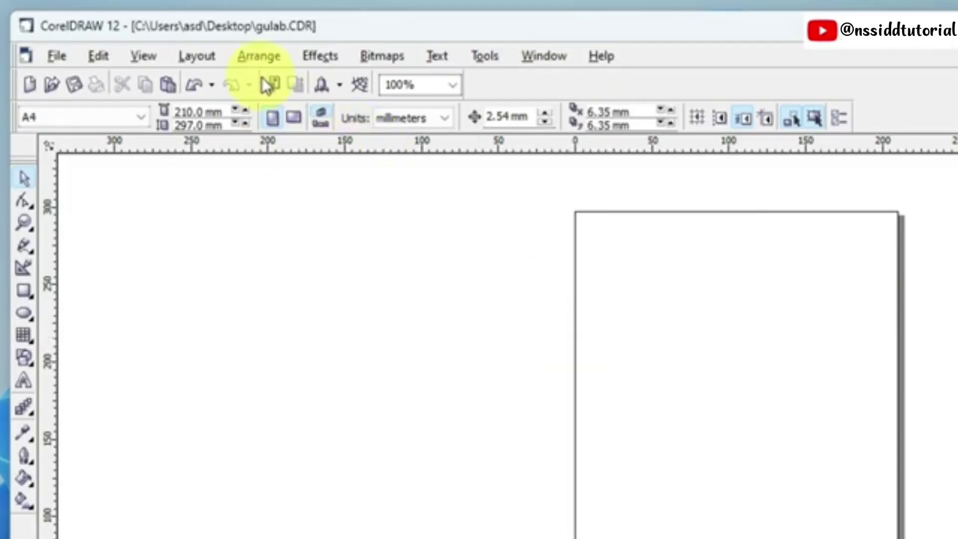
left_click(271, 85)
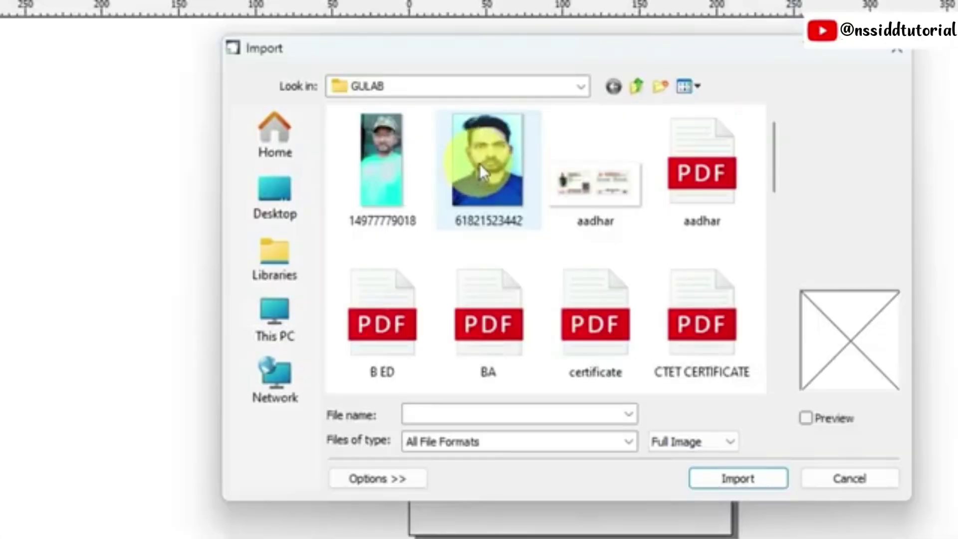
left_click(477, 167)
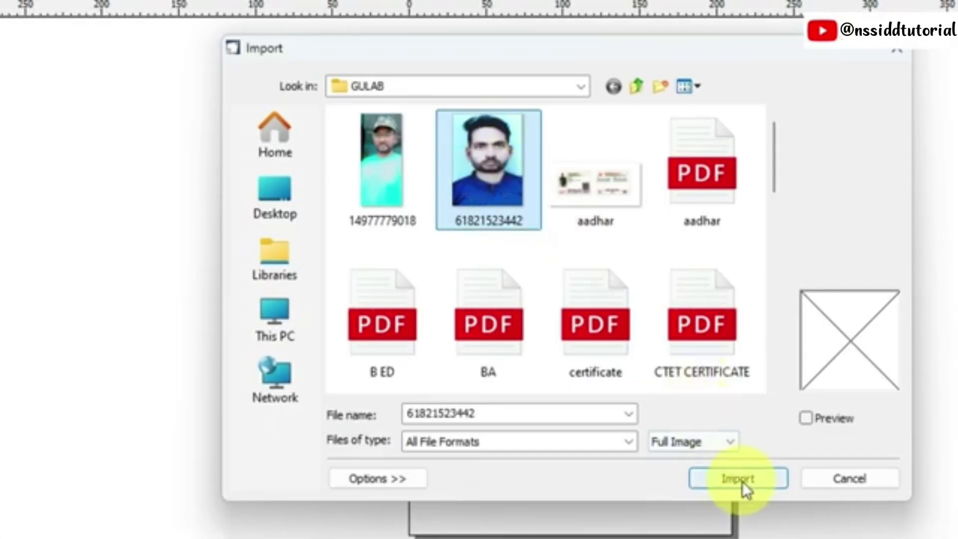
left_click(843, 480)
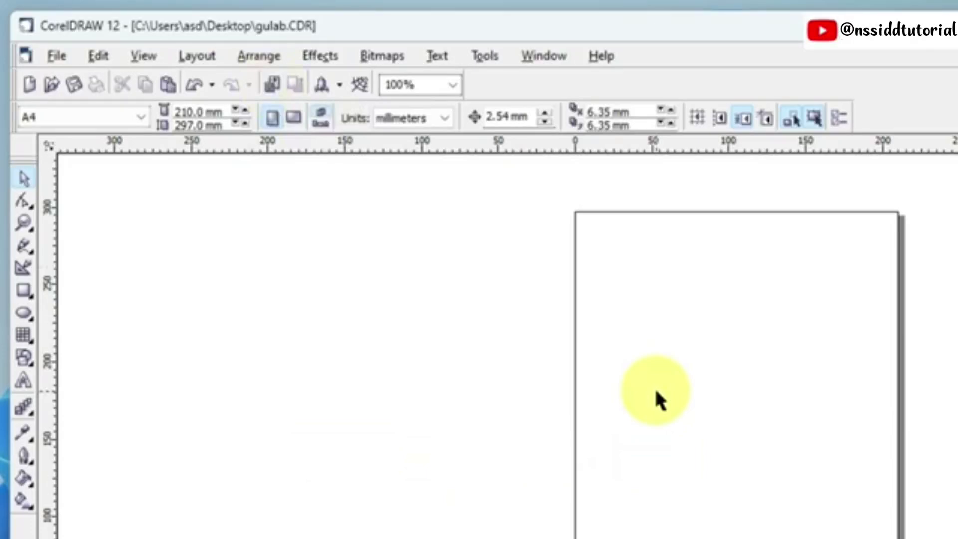
key("ctrl+i")
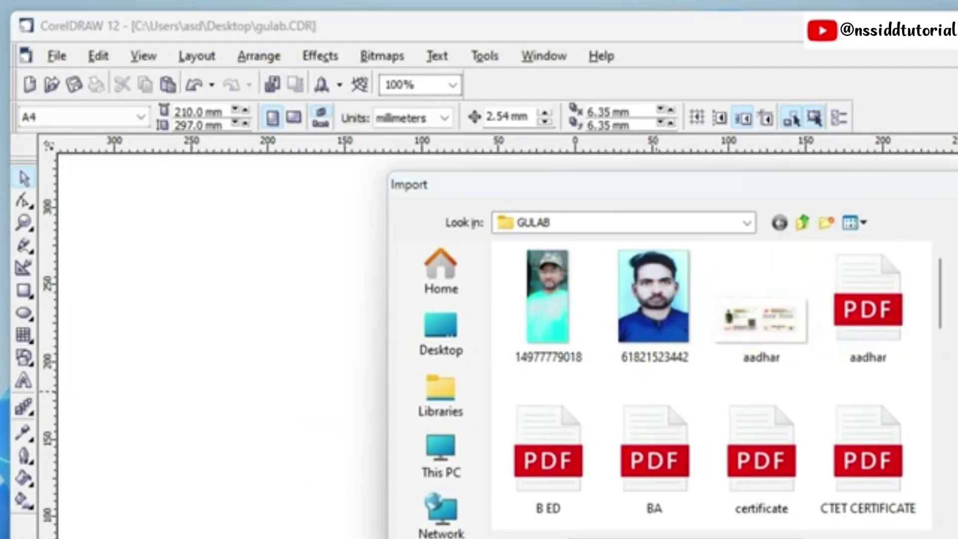
key("Escape")
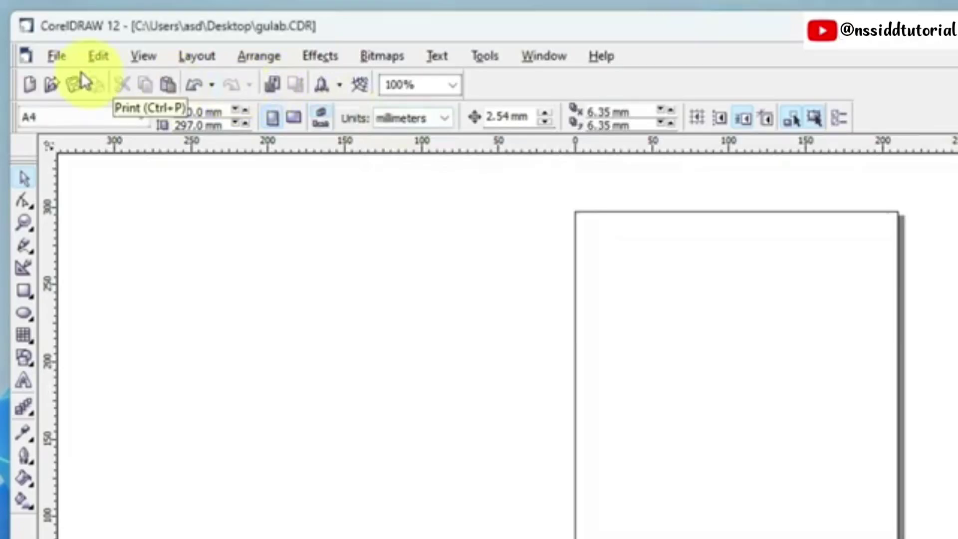
left_click(50, 56)
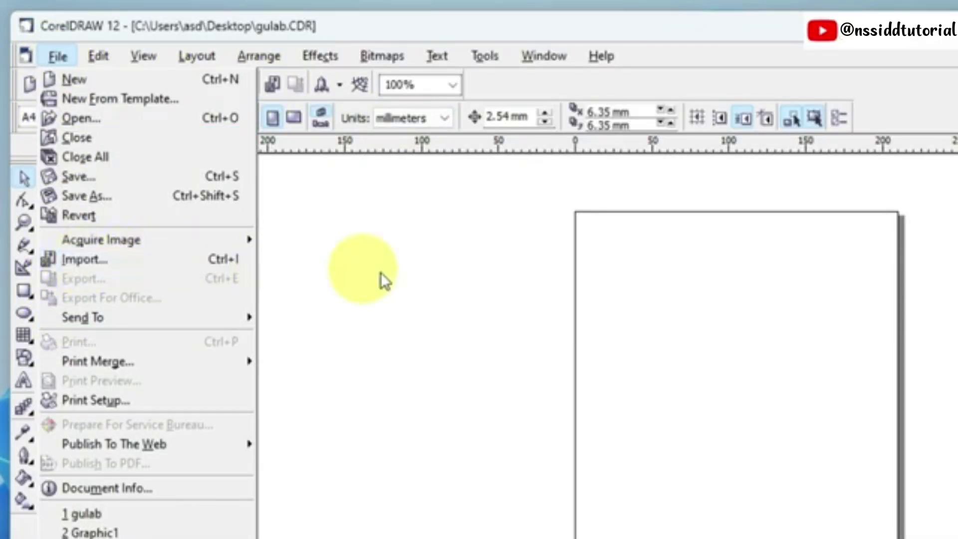
left_click(444, 291)
- In the newer CorelDRAW's Untitled-1 document, import photo.jpg from the csc doc folder at its original size left of the page, and clear the selection
left_click(272, 83)
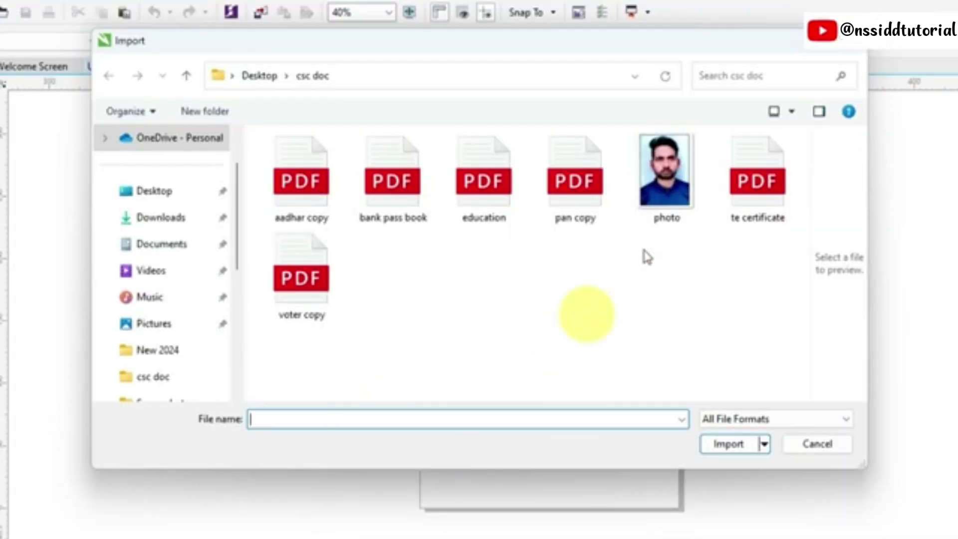
left_click(666, 187)
left_click(731, 447)
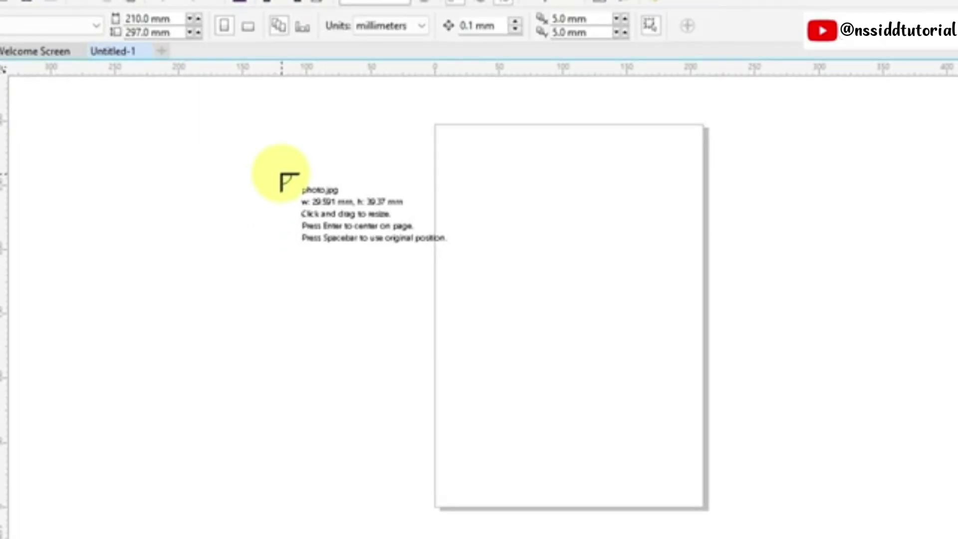
left_click(281, 175)
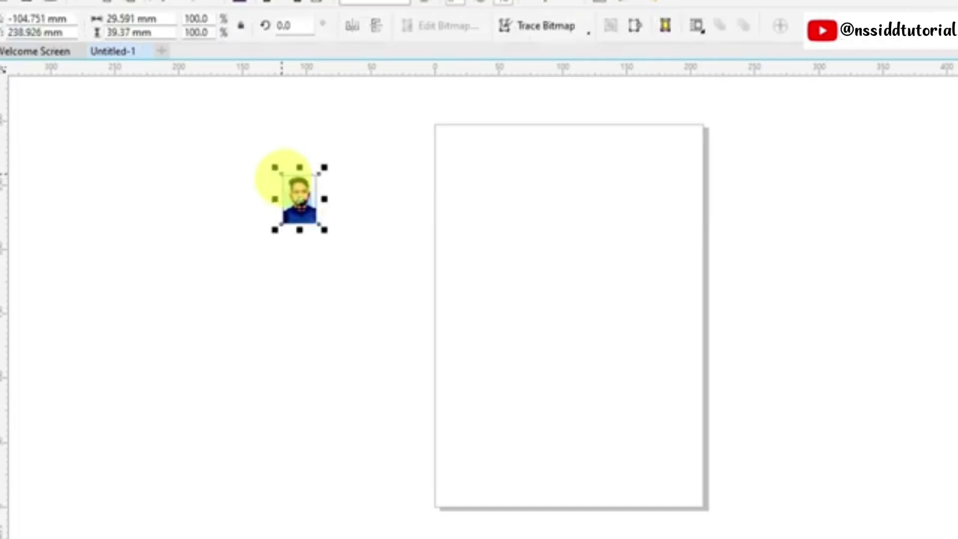
left_click(435, 306)
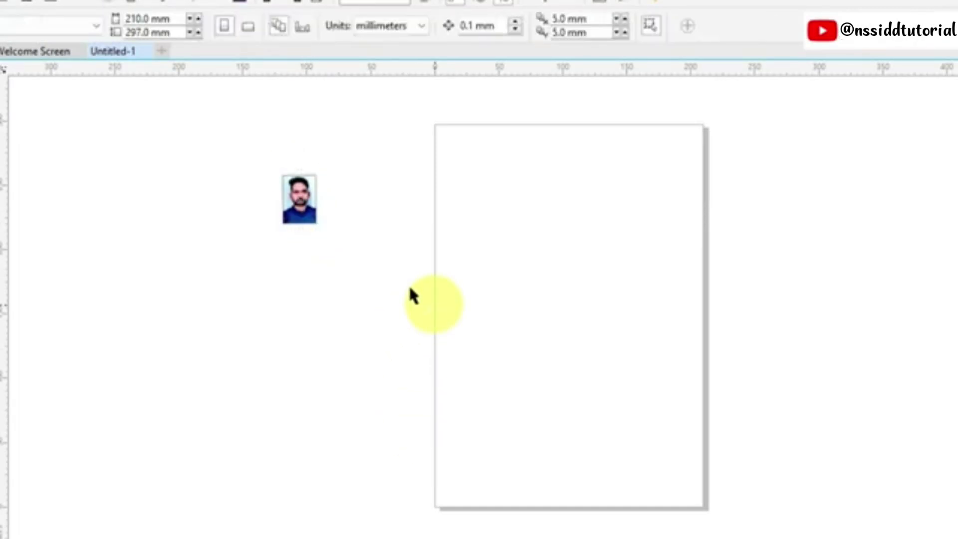
- Select the placed photo and try to enlarge it from its lower-right corner
left_click(310, 204)
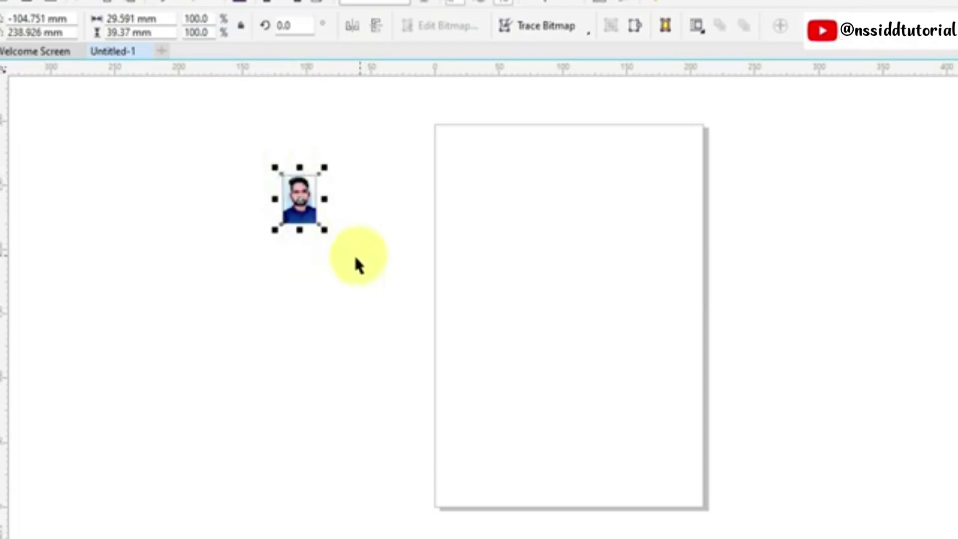
left_click(382, 225)
left_click(307, 220)
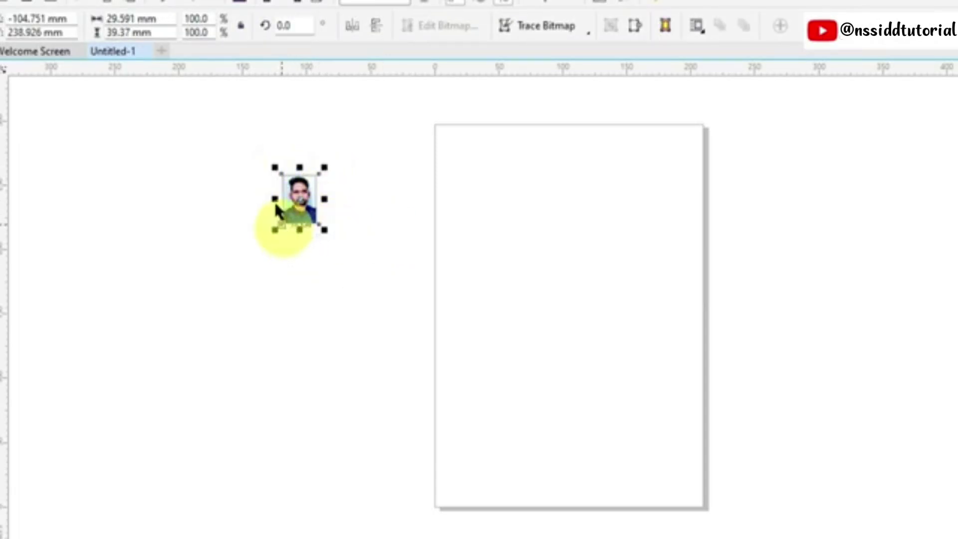
left_click_drag(325, 228, 514, 460)
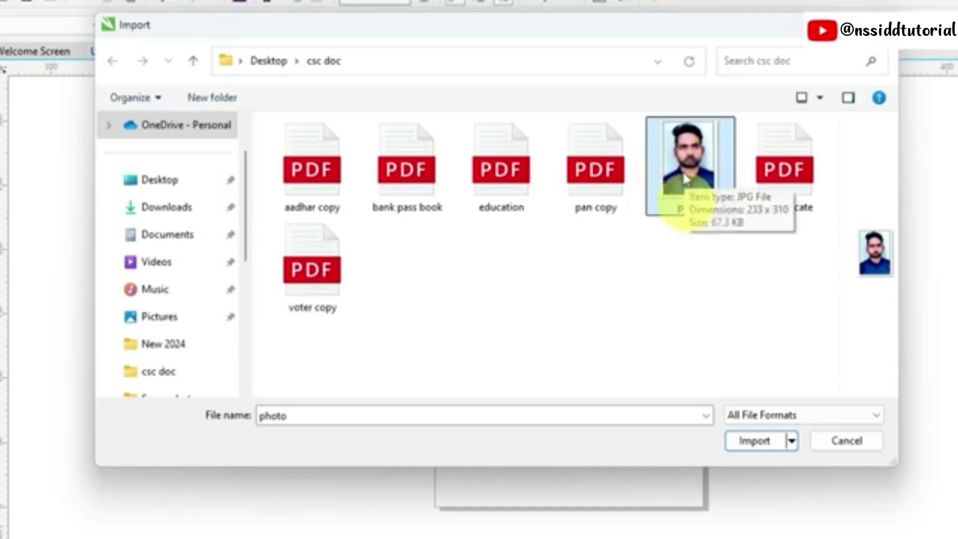
- Import photo.jpg again and place it across the page's left edge at about 171 by 228 mm
left_click(755, 446)
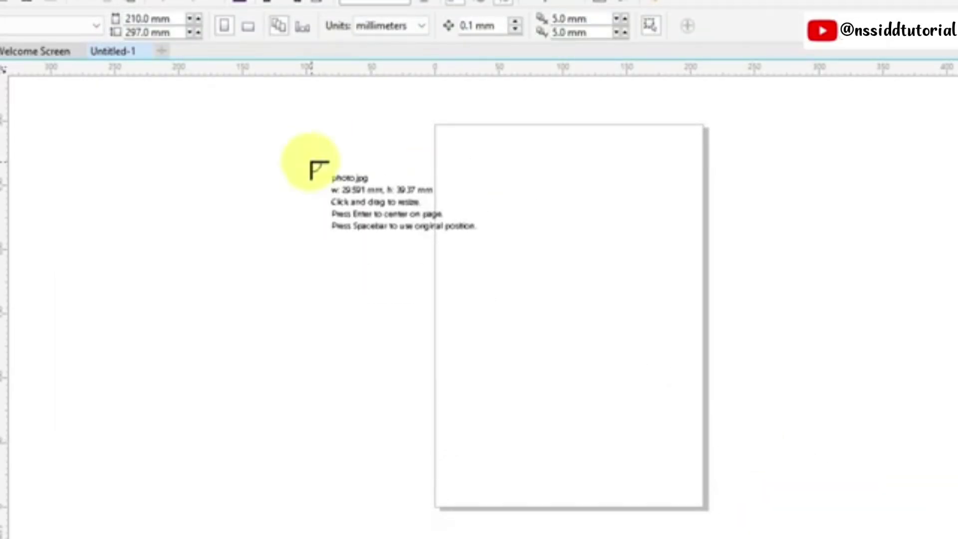
left_click_drag(293, 138, 533, 426)
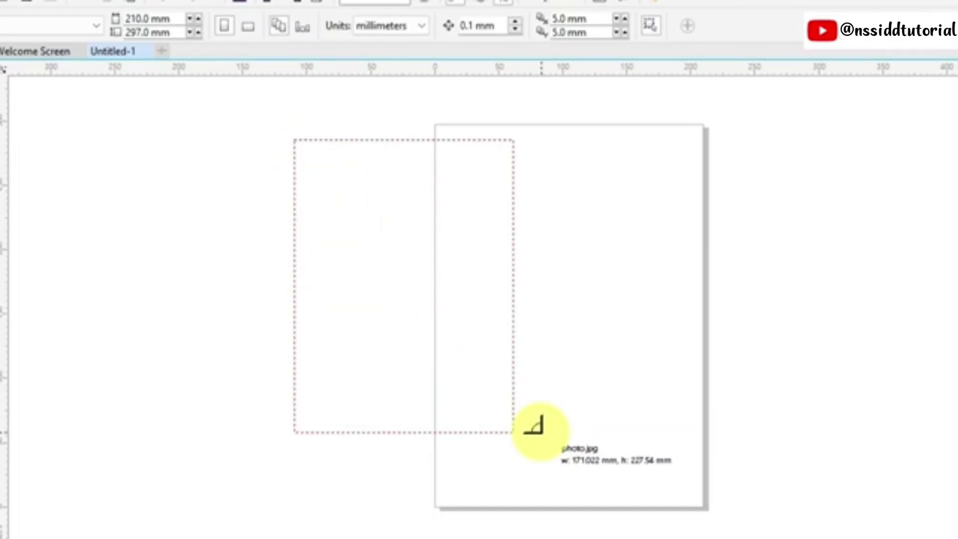
left_click_drag(533, 426, 535, 427)
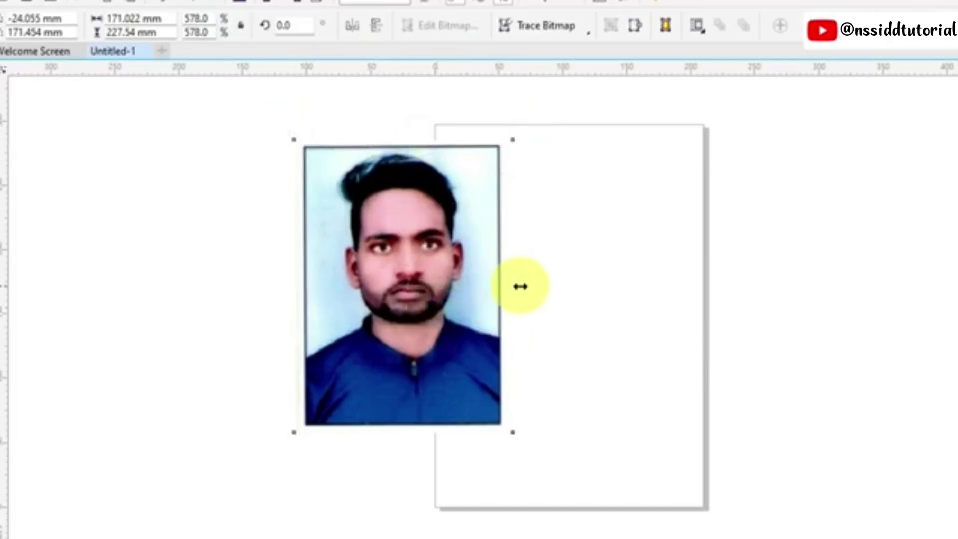
- Stretch the photo to about 181 by 215 mm from its sides, and scale it proportionally from its corners to about 154 by 183 mm
mouse_move(521, 285)
left_mouse_down()
mouse_move(609, 286)
mouse_move(532, 295)
left_mouse_up()
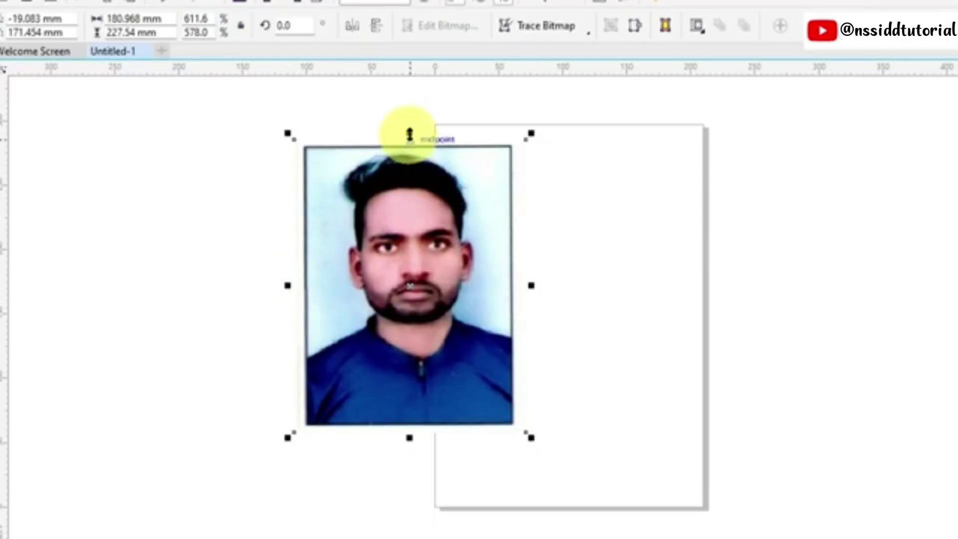
mouse_move(409, 133)
left_mouse_down()
mouse_move(410, 253)
mouse_move(405, 148)
left_mouse_up()
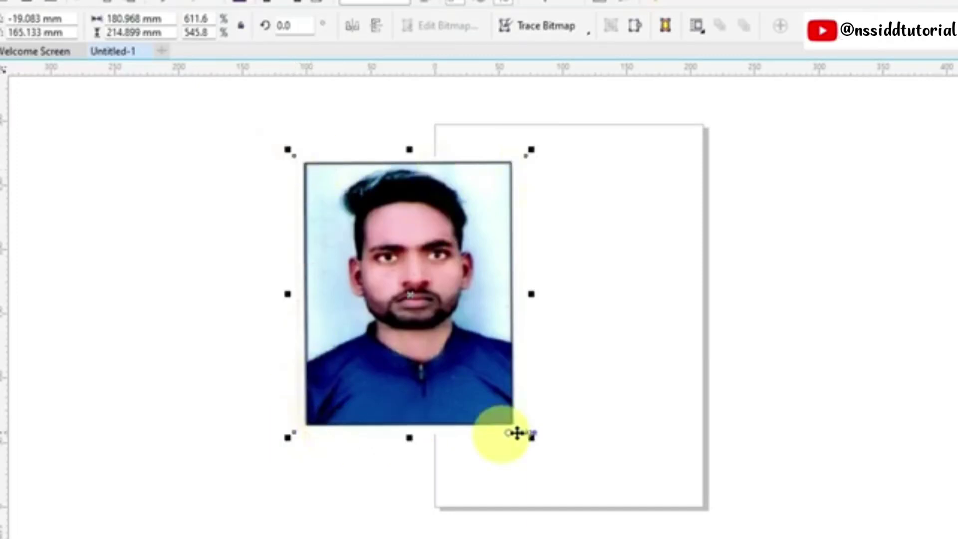
left_click_drag(532, 439, 489, 386)
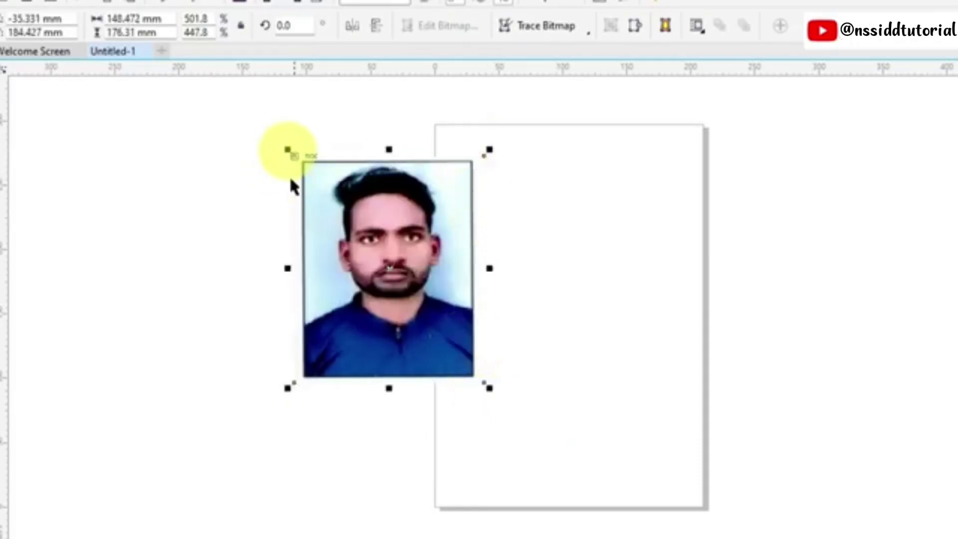
mouse_move(288, 388)
left_mouse_down()
mouse_move(321, 338)
mouse_move(357, 310)
mouse_move(281, 392)
left_mouse_up()
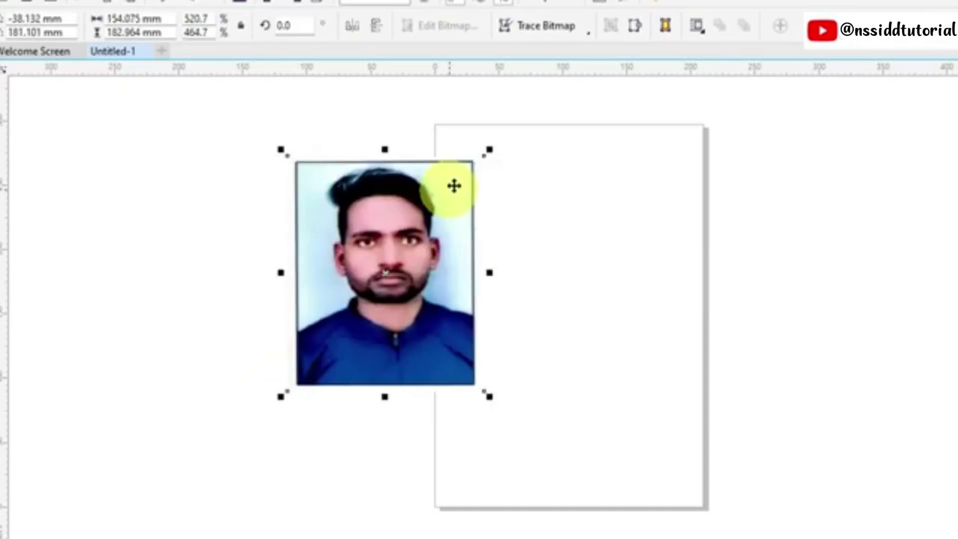
- Enlarge the photo to about 160 by 190 mm, and rotate it clockwise to about 316° and back to about 358°
left_click_drag(485, 154, 517, 142)
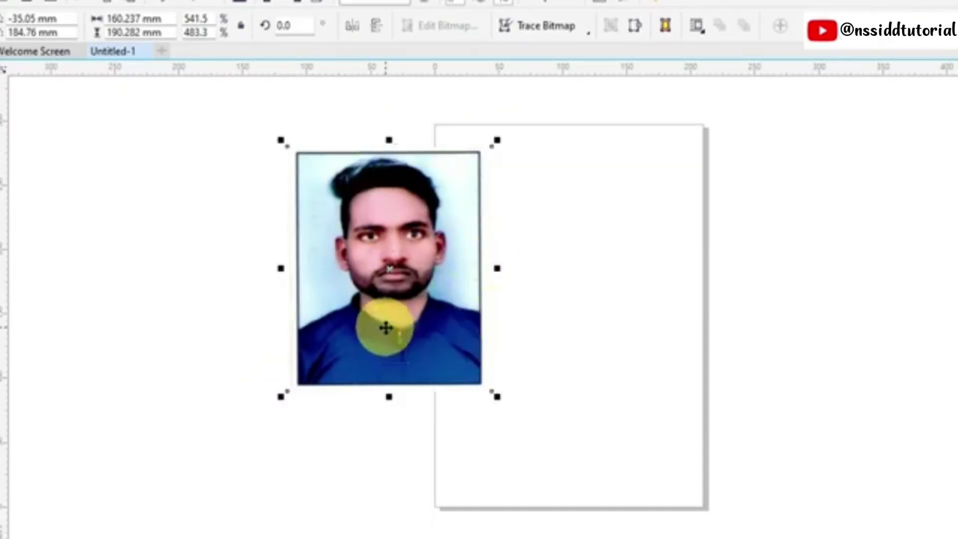
left_click(392, 272)
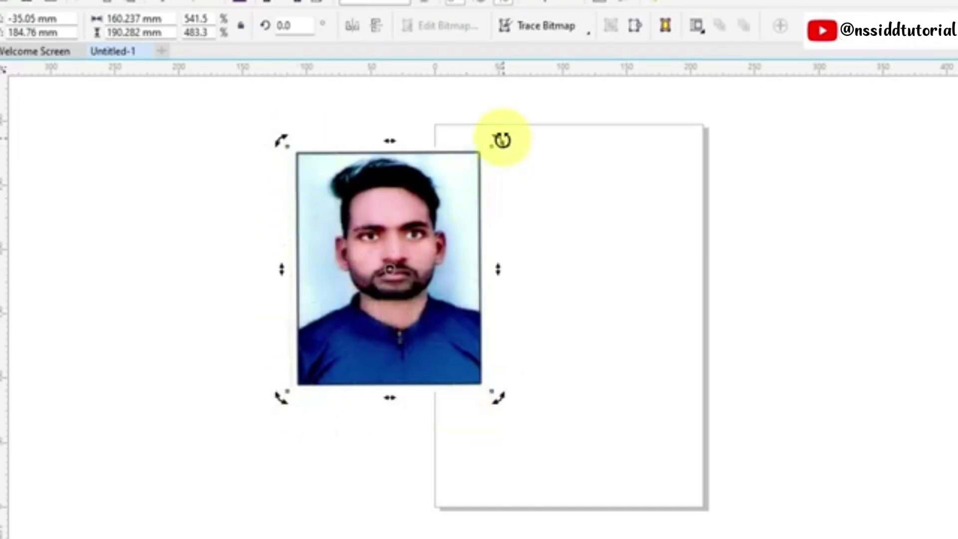
left_click_drag(504, 144, 561, 249)
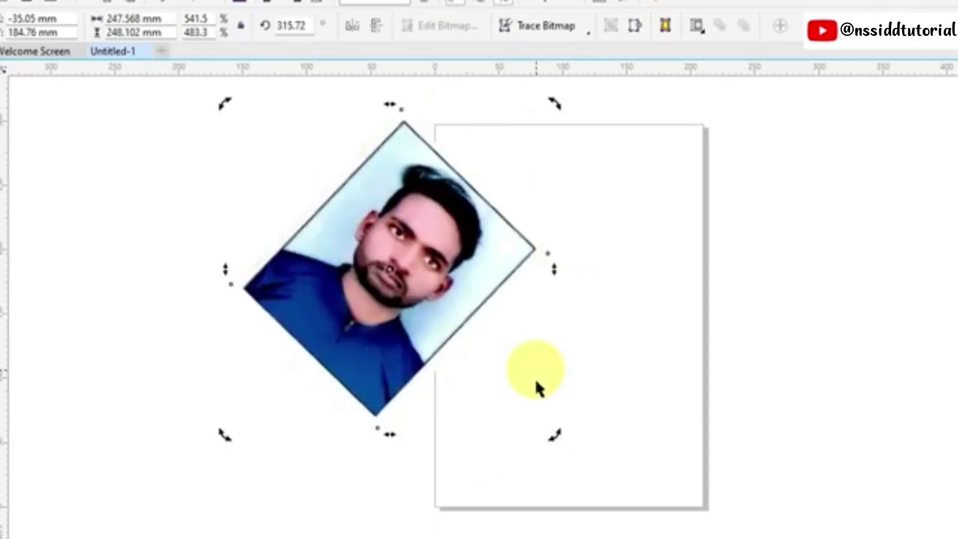
left_click_drag(554, 434, 463, 276)
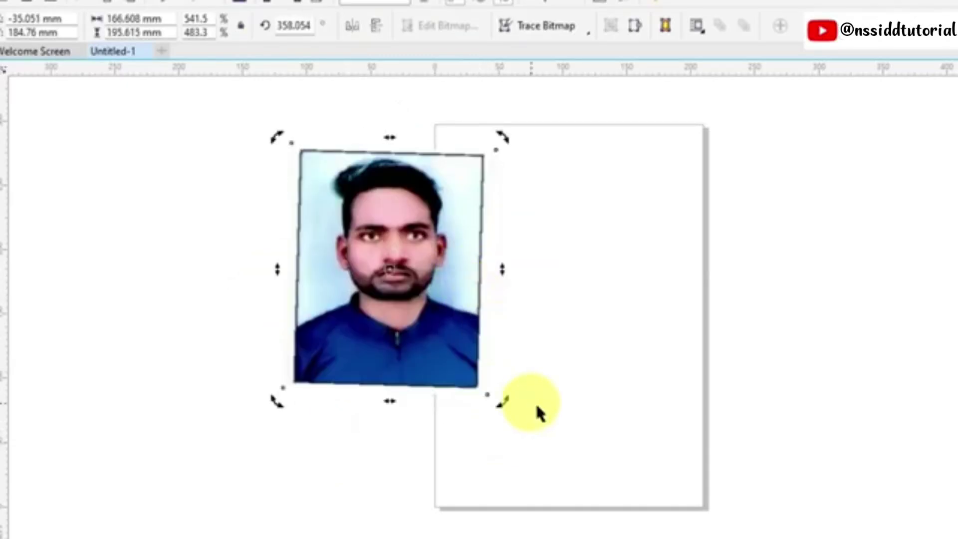
- Skew the photo vertically and horizontally from its edges, and straighten it again at about 210 by 156 mm
left_click_drag(505, 270, 498, 392)
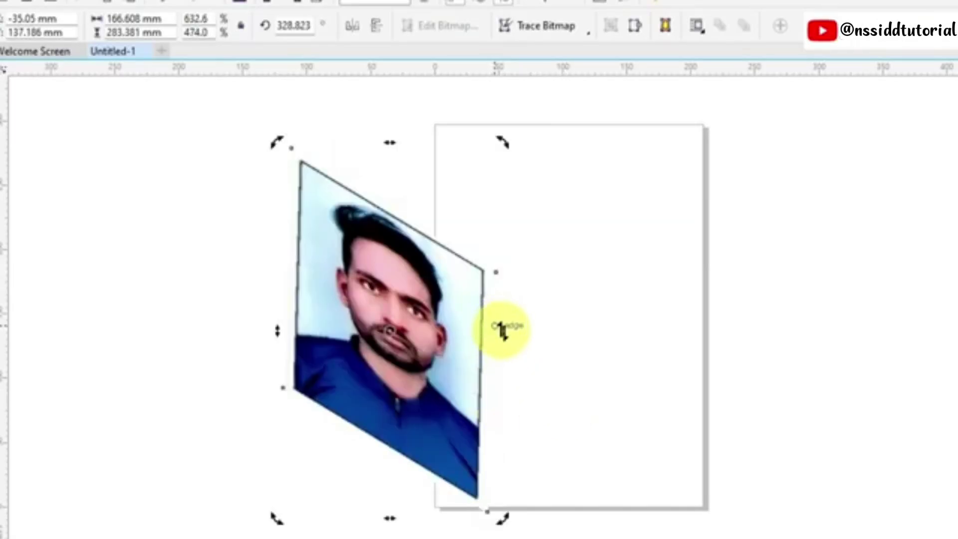
left_click_drag(503, 331, 497, 207)
left_click_drag(391, 137, 562, 140)
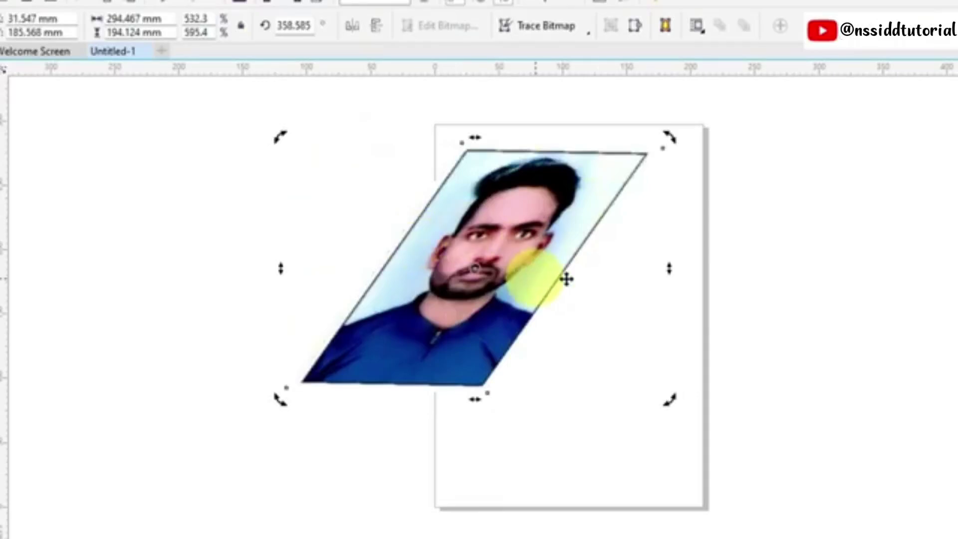
left_click_drag(670, 270, 668, 349)
left_click_drag(280, 189, 260, 193)
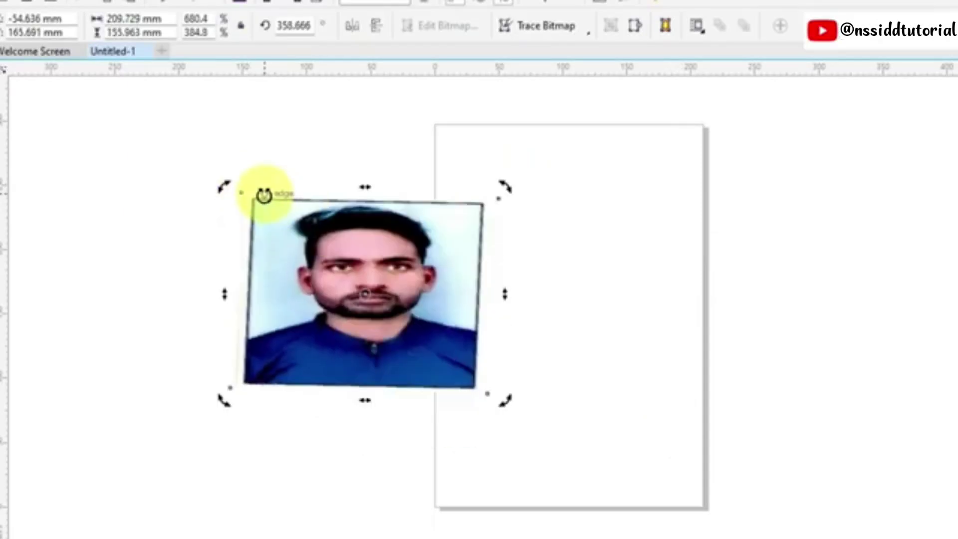
- Return the photo to its scaling handles and delete it from the document
left_click(368, 296)
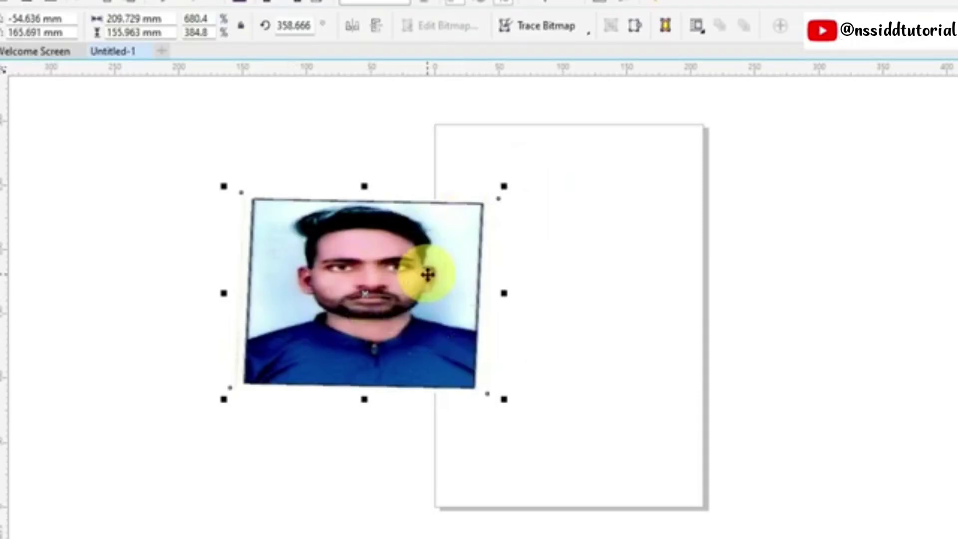
key("Delete")
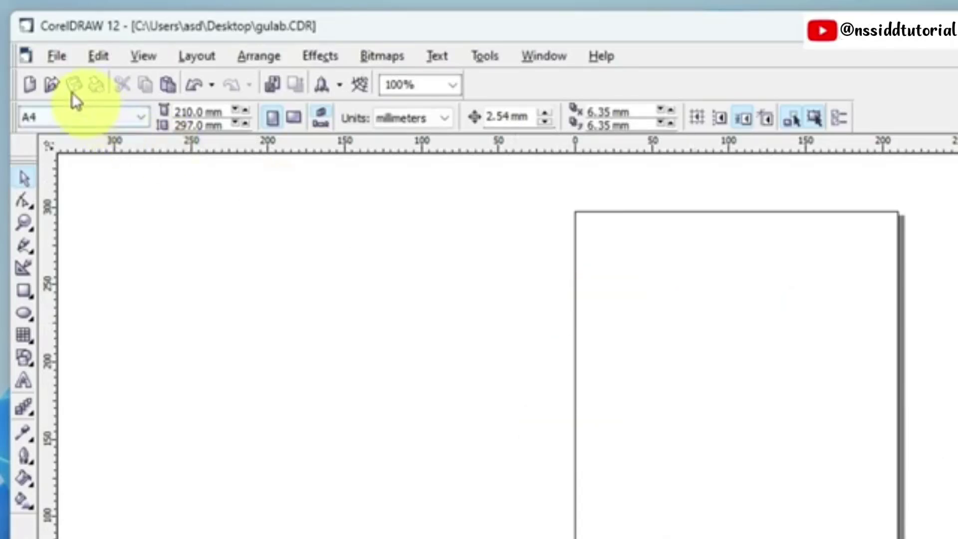
- In CorelDRAW 12's gulab.CDR, draw a rectangle about 197 by 151 mm across the page's left edge and fill it with cyan
left_click(74, 75)
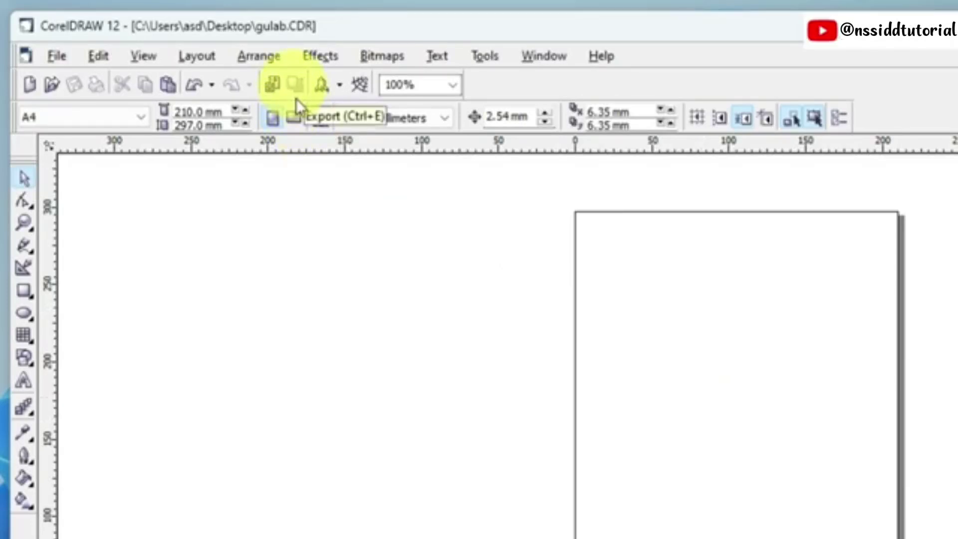
left_click(25, 291)
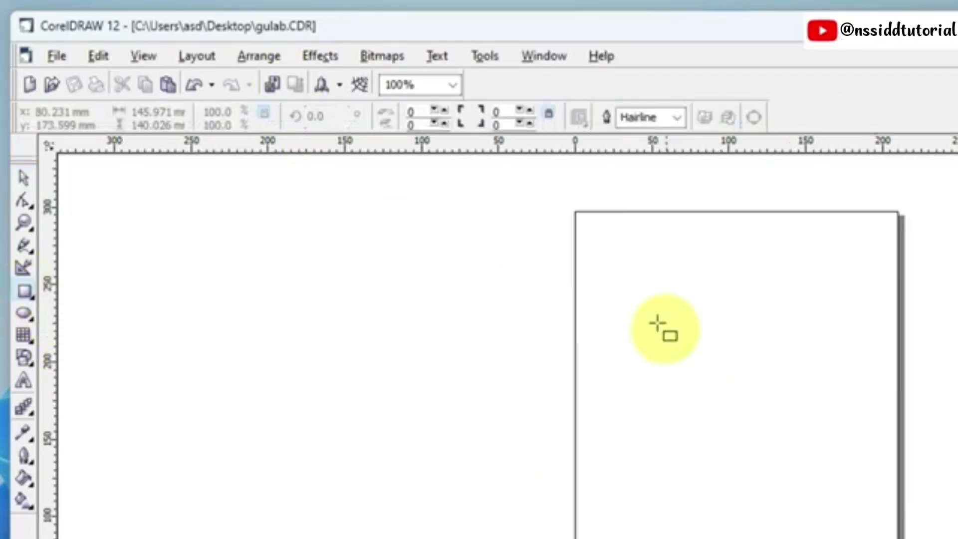
left_click_drag(539, 265, 844, 498)
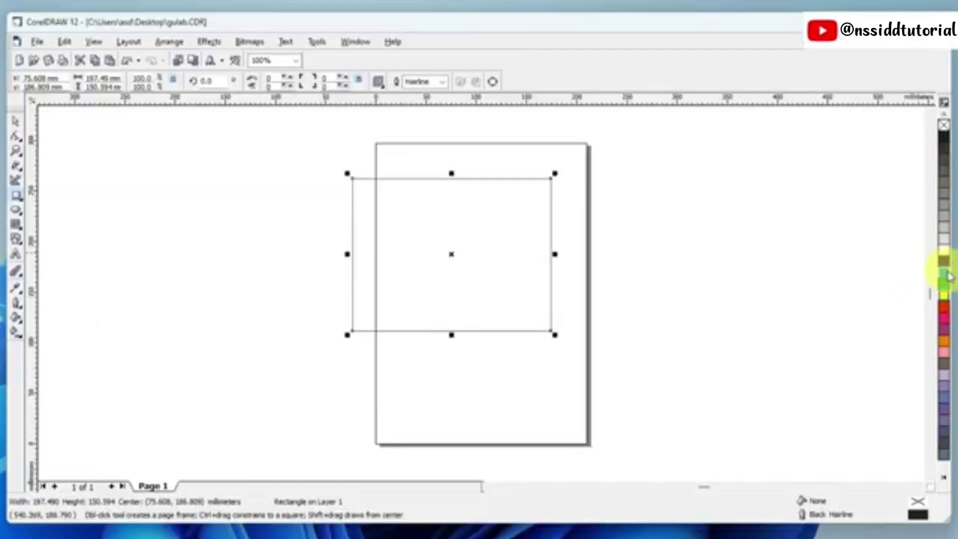
left_click(944, 272)
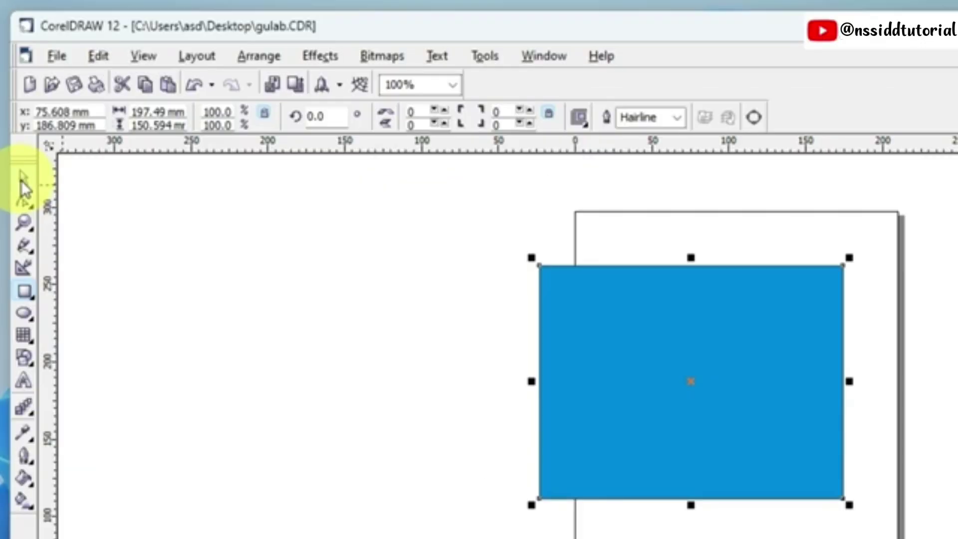
left_click(16, 121)
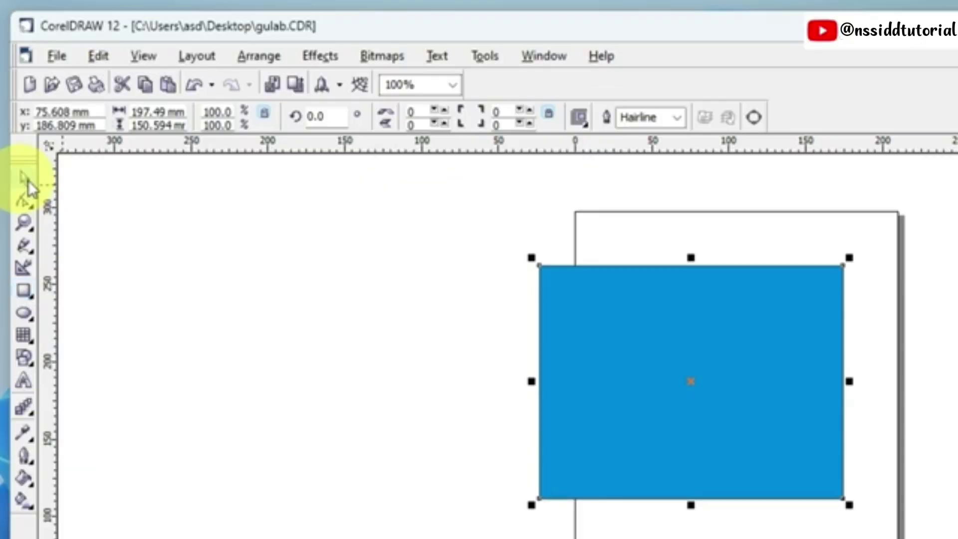
- Start exporting the rectangle to the Desktop, examine the available export file formats, and cancel the export
left_click(296, 85)
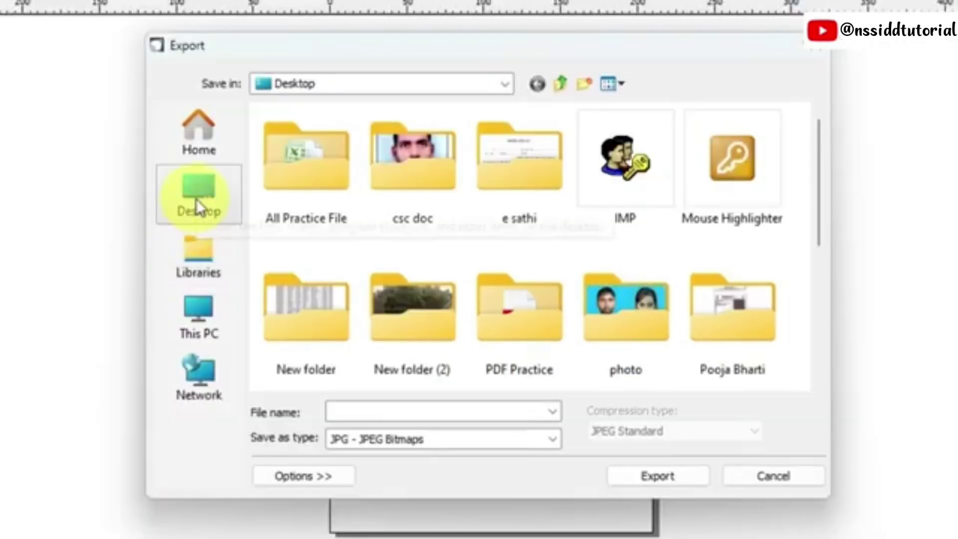
left_click(196, 199)
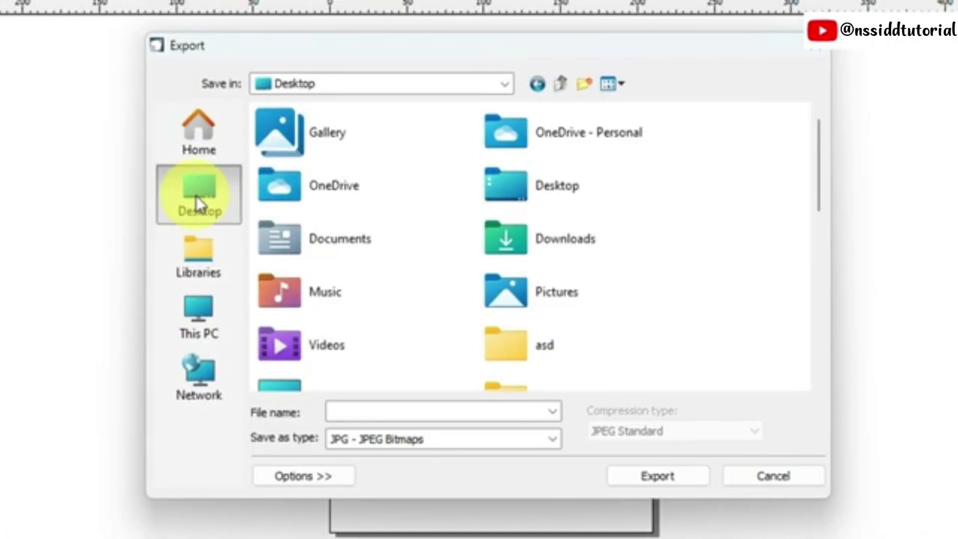
left_click(380, 412)
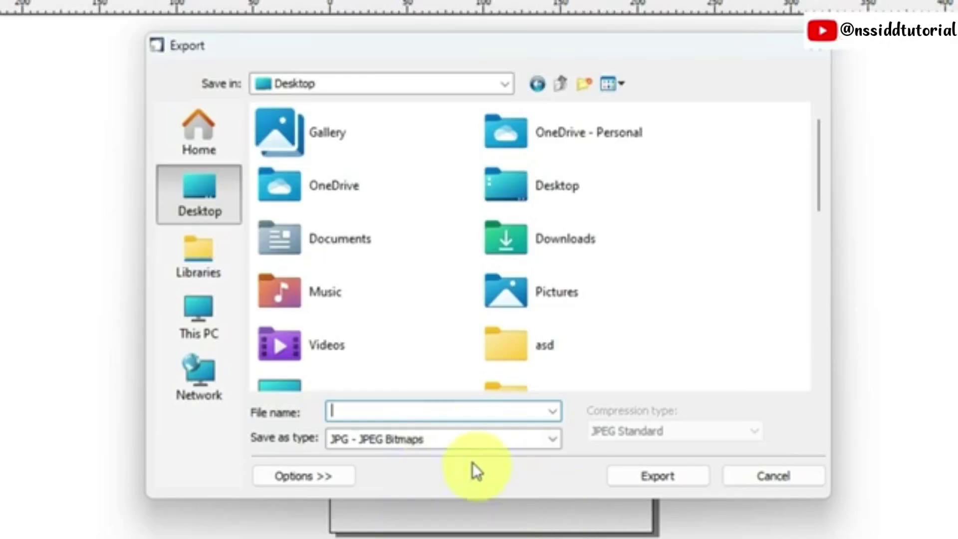
left_click(460, 443)
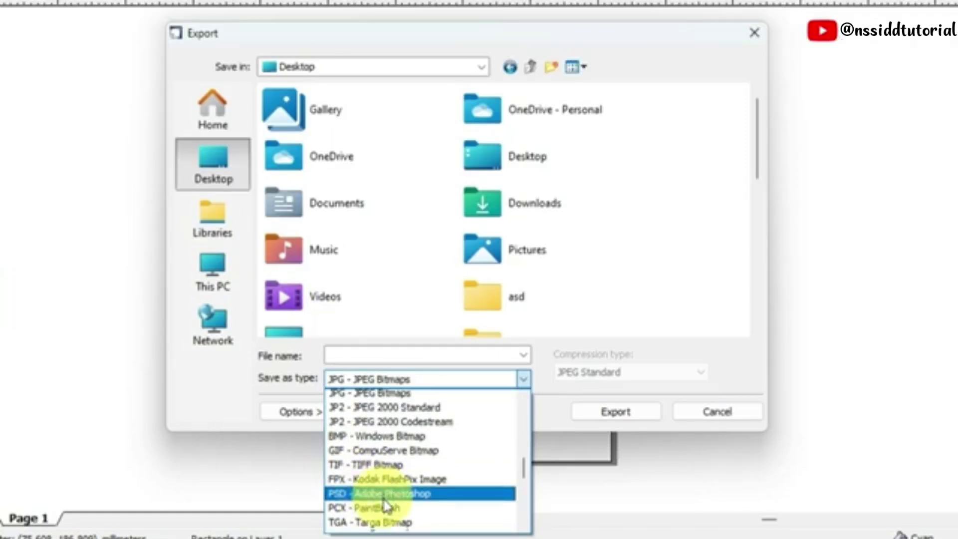
scroll(386, 505, "down", 3)
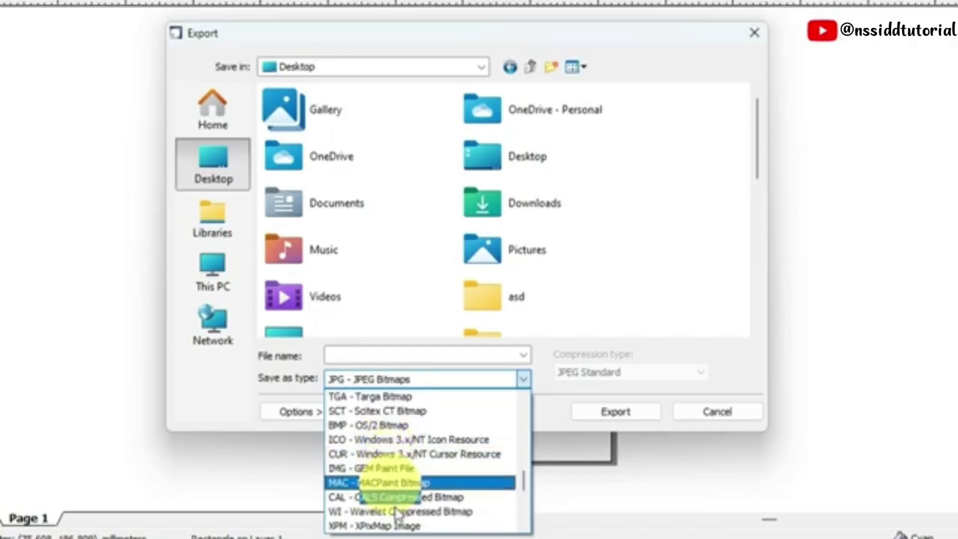
scroll(368, 476, "down", 1)
scroll(368, 476, "down", 1)
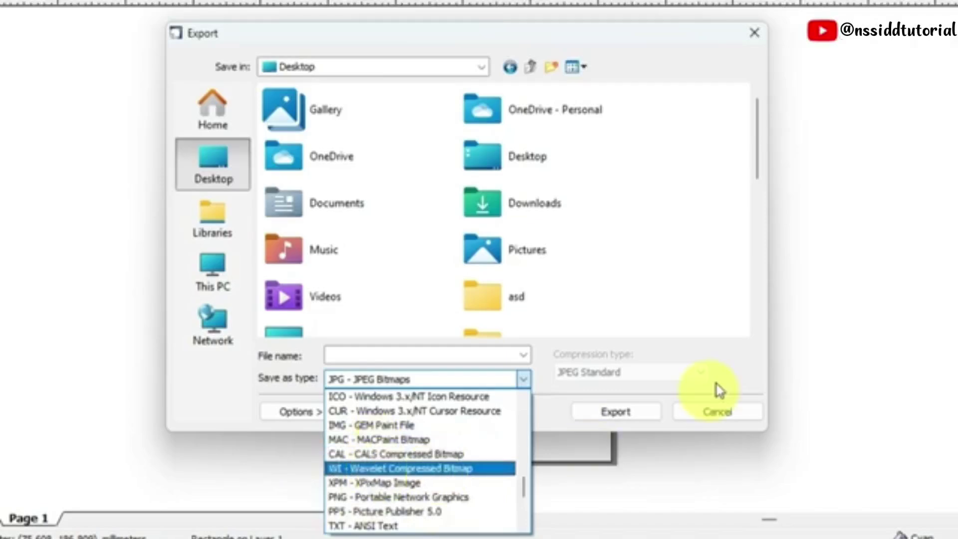
left_click(743, 356)
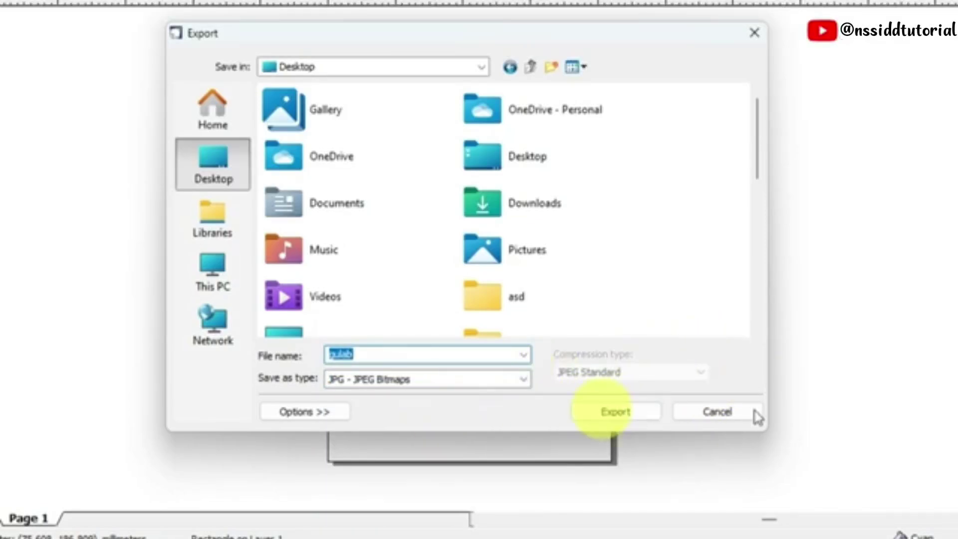
left_click(724, 415)
left_click(865, 500)
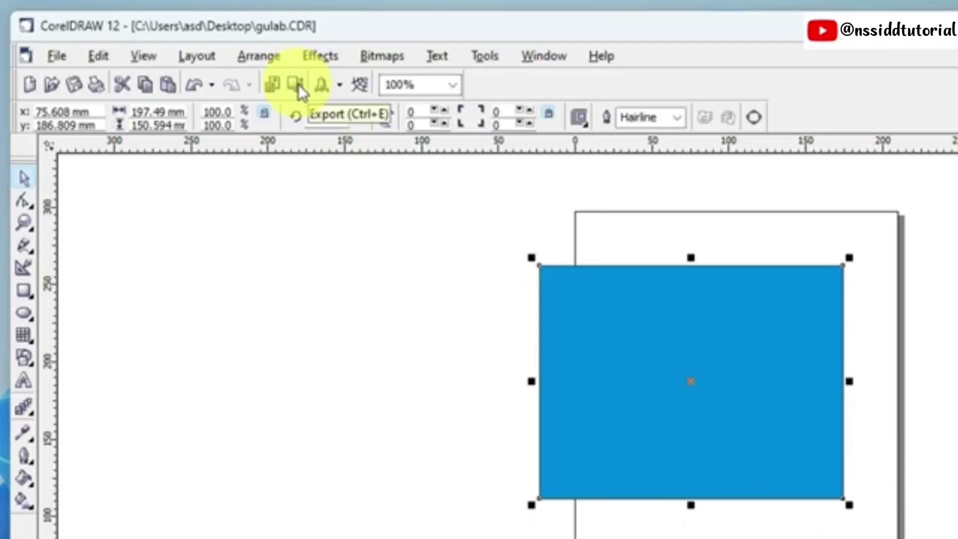
- Examine the available file commands and the Corel applications offered by the application launcher
left_click(54, 55)
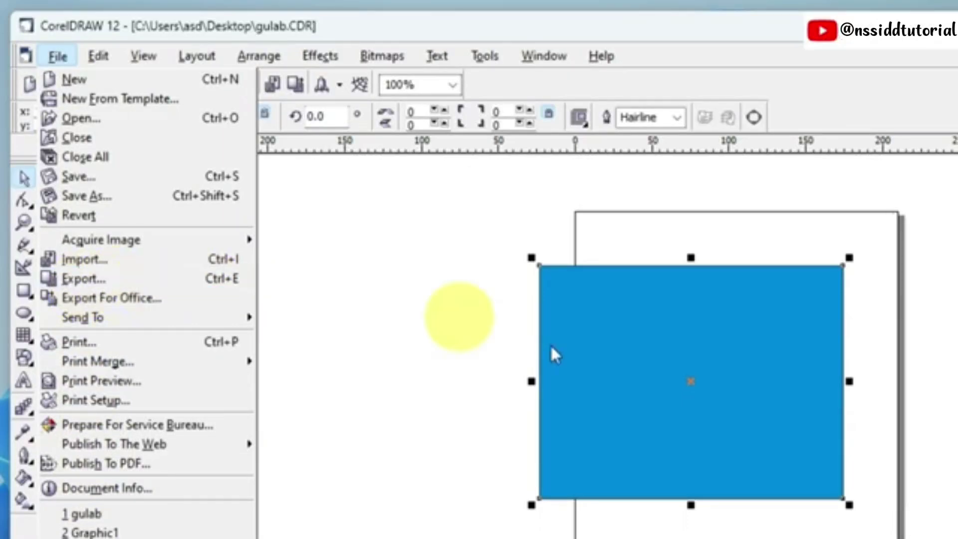
left_click(589, 362)
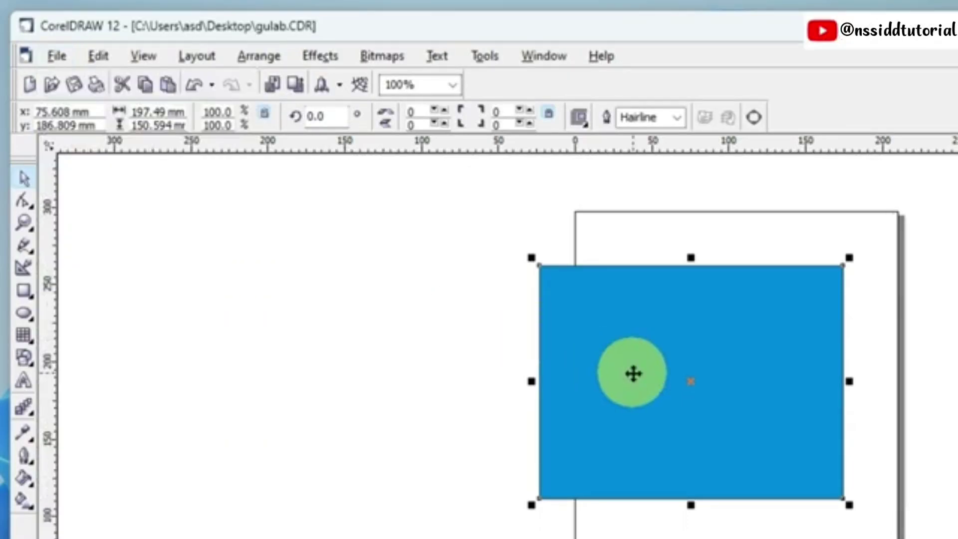
left_click(338, 87)
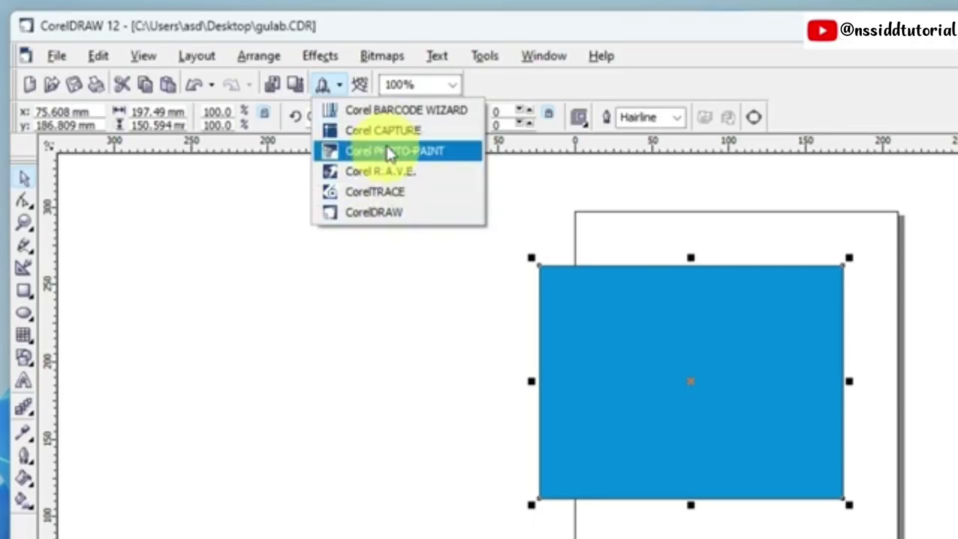
left_click(361, 86)
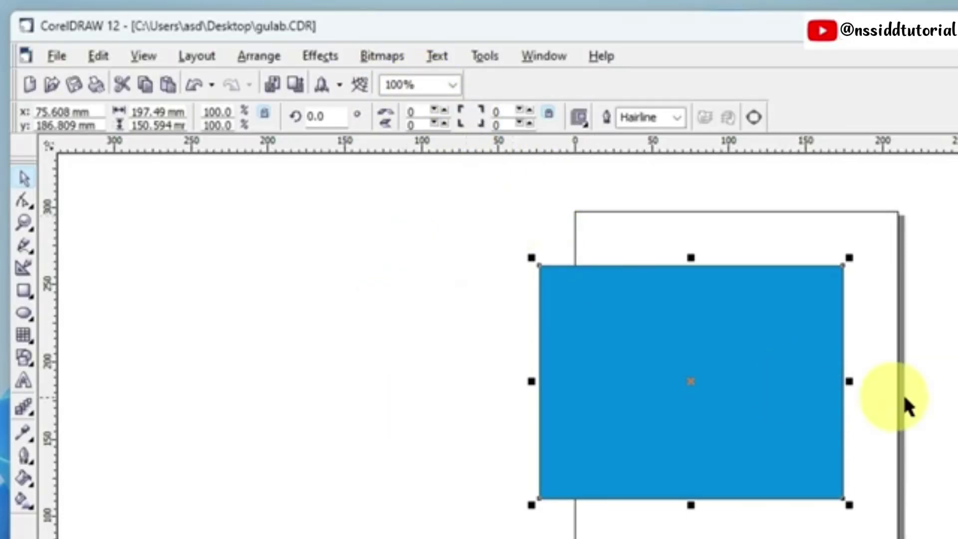
- Select the cyan rectangle and delete it from the page
left_click(644, 367)
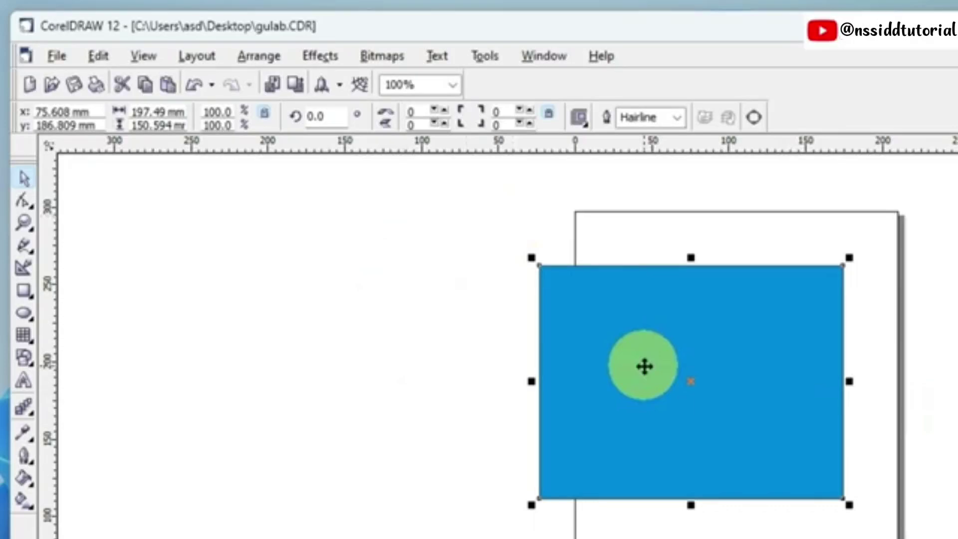
key("Delete")
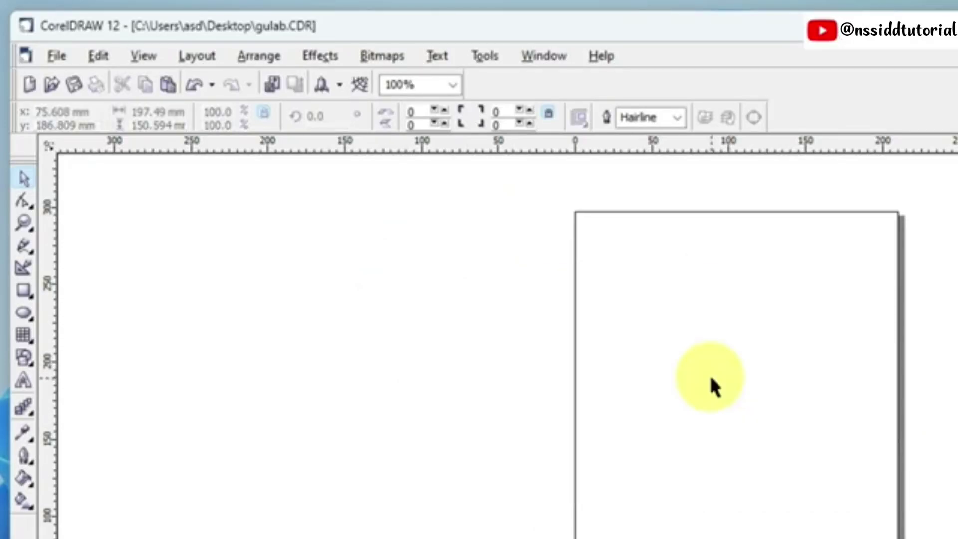
- Look through the preset zoom levels and zoom the view to the page width with To Width
left_click(453, 85)
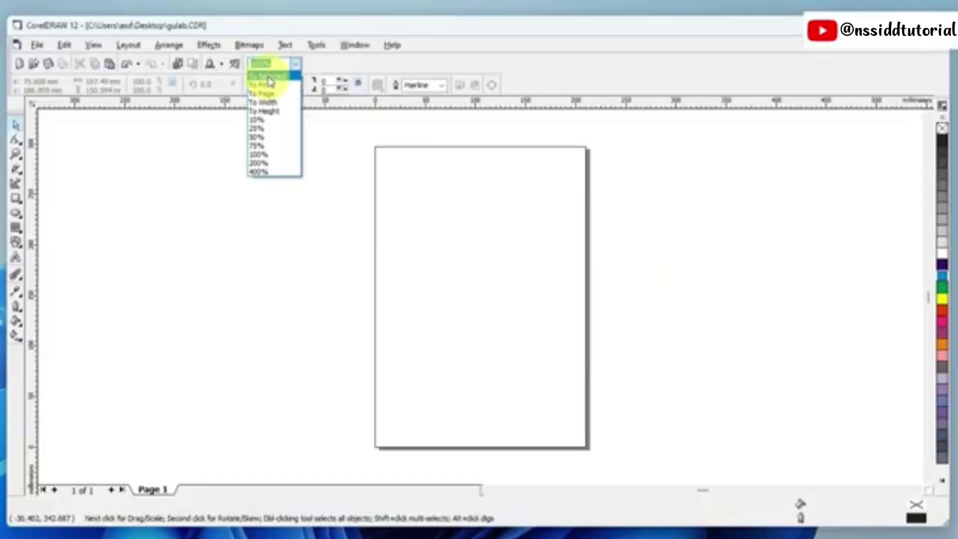
left_click(409, 105)
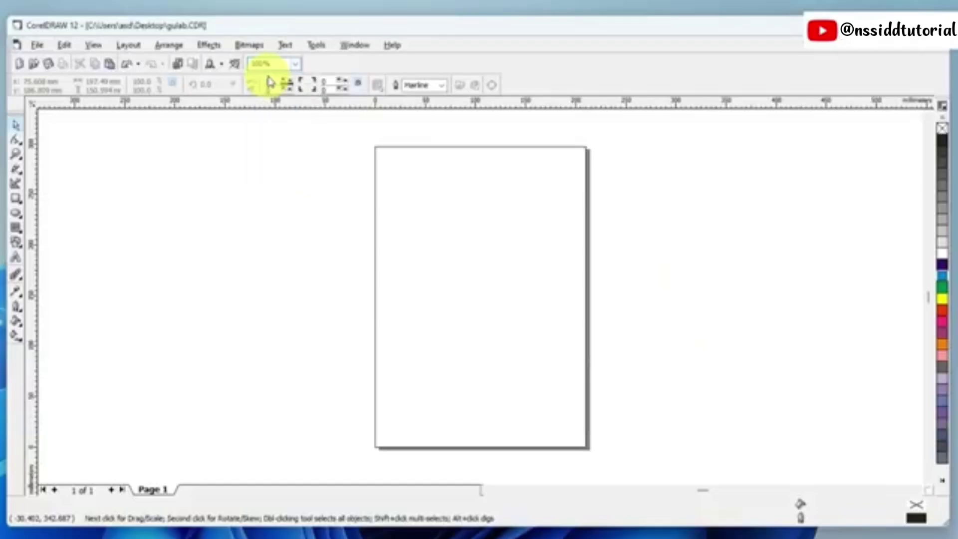
left_click(295, 64)
left_click(291, 69)
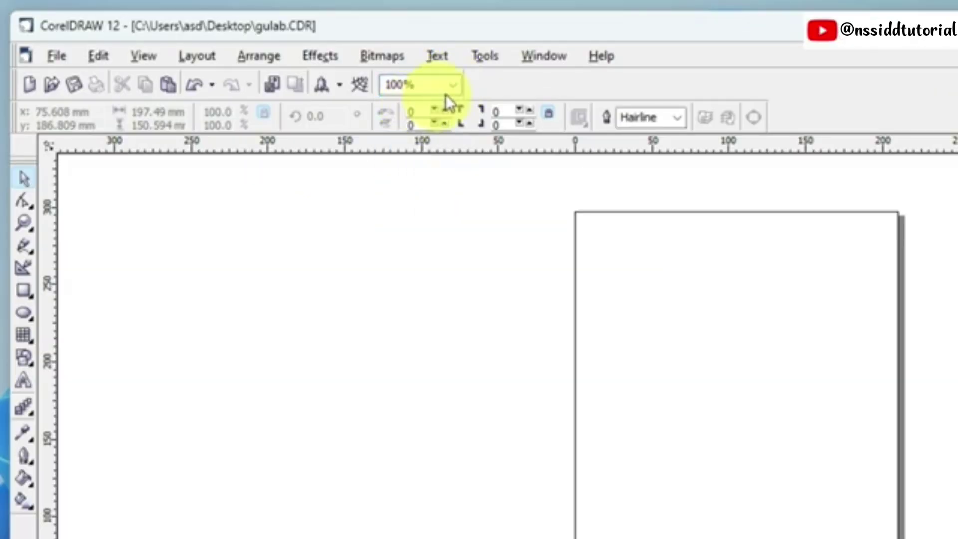
left_click(452, 84)
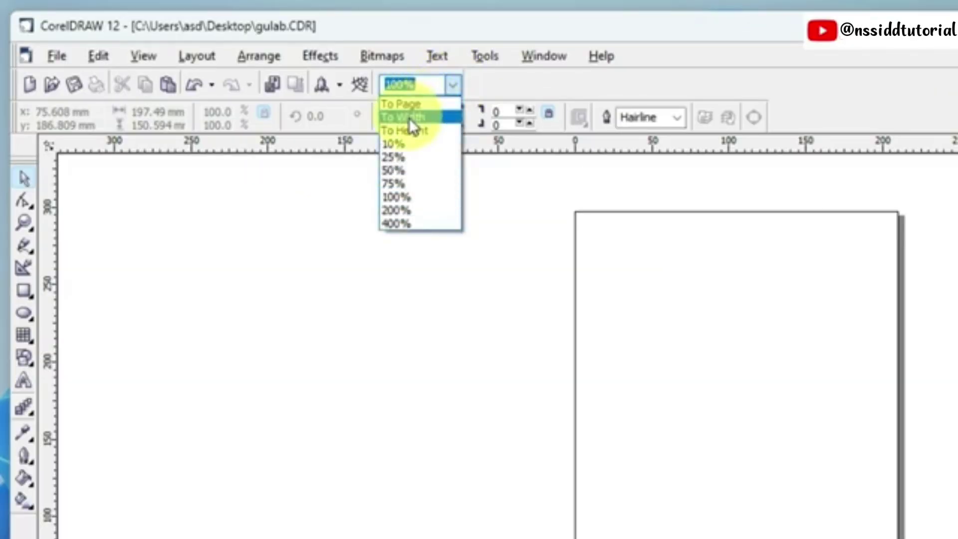
left_click(409, 118)
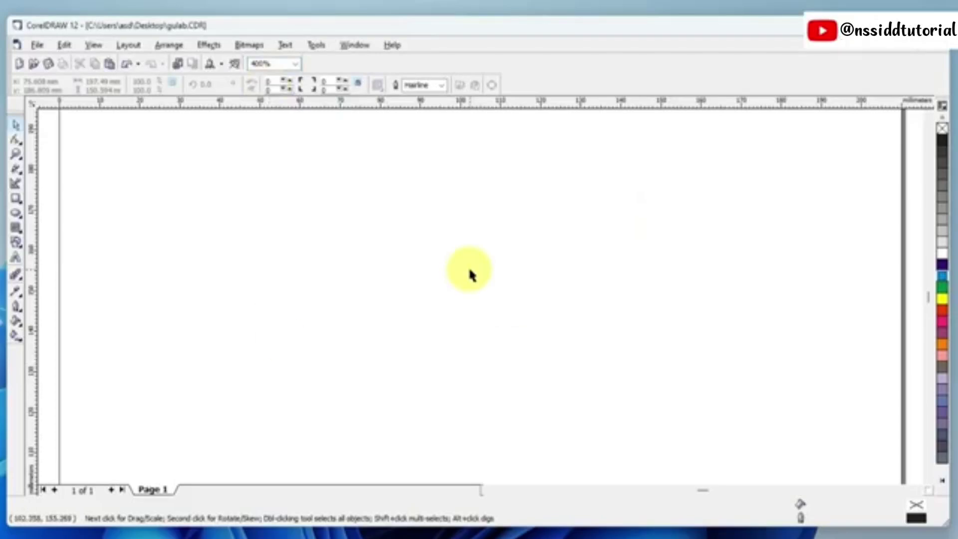
- Zoom the view to the page height with To Height, and set the zoom level to 100%
left_click(296, 64)
left_click(273, 93)
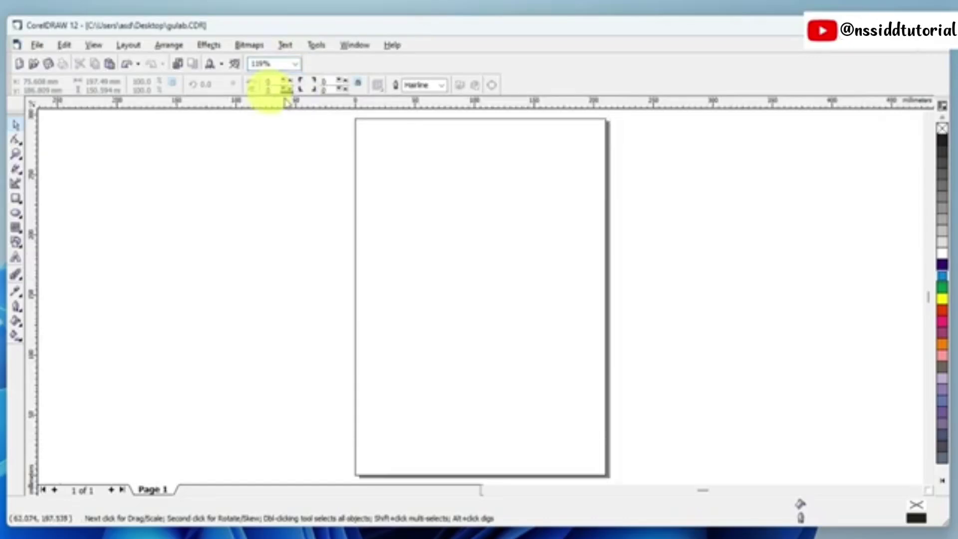
left_click(294, 64)
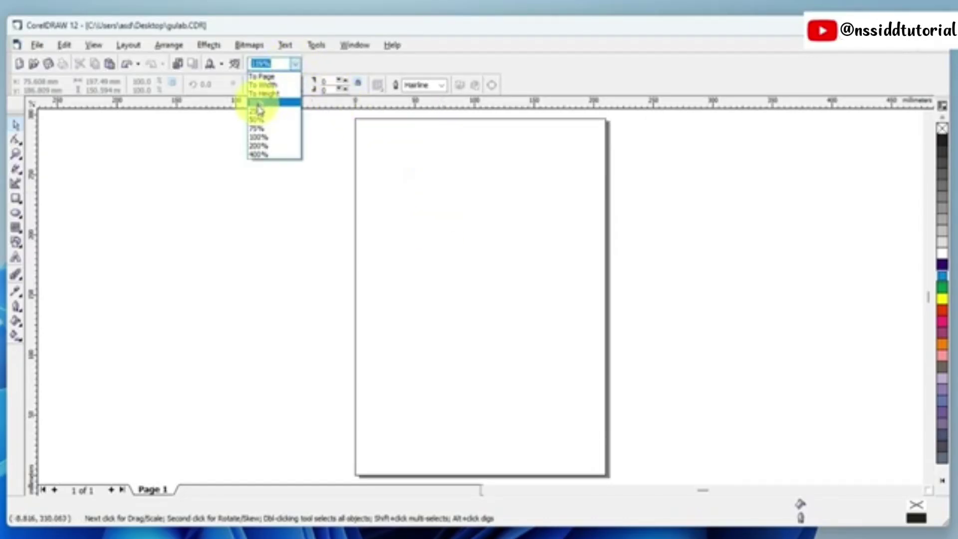
left_click(258, 138)
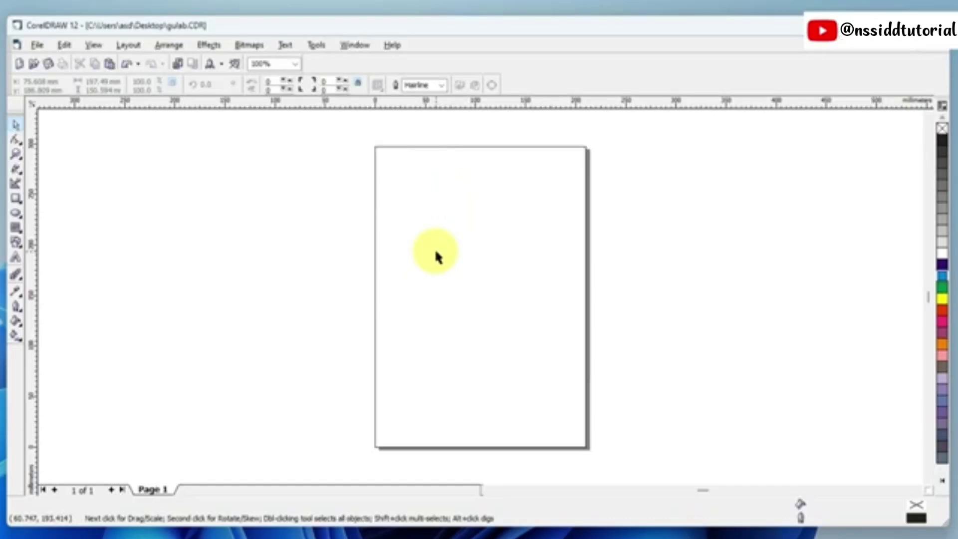
- Practise zooming the drawing view far out and far in, and fit the whole page back into view
scroll(435, 256, "down", 5)
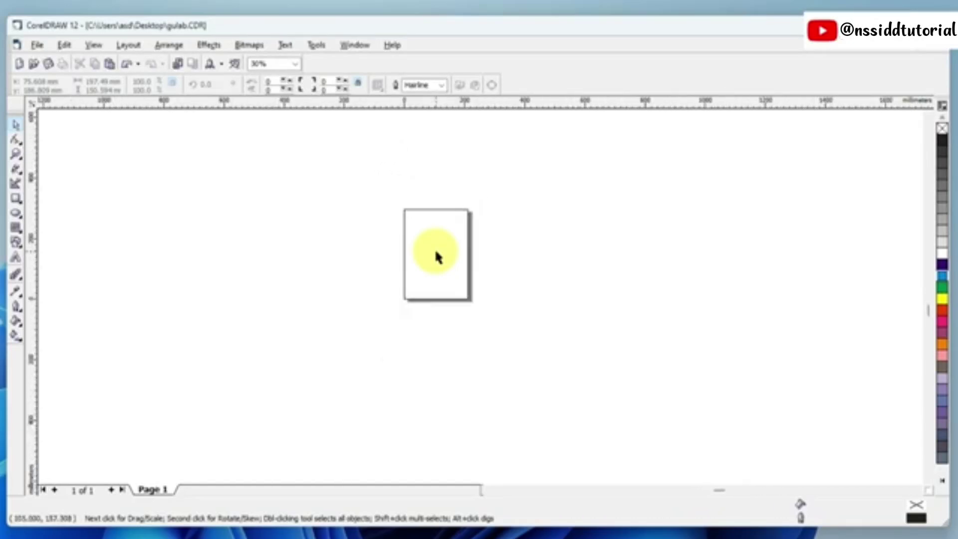
scroll(436, 256, "down", 4)
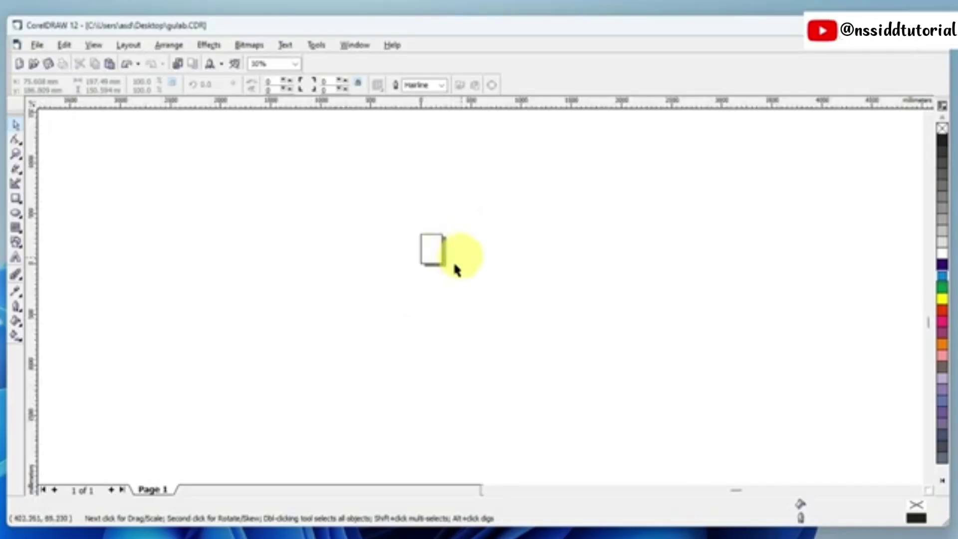
scroll(435, 252, "up", 6)
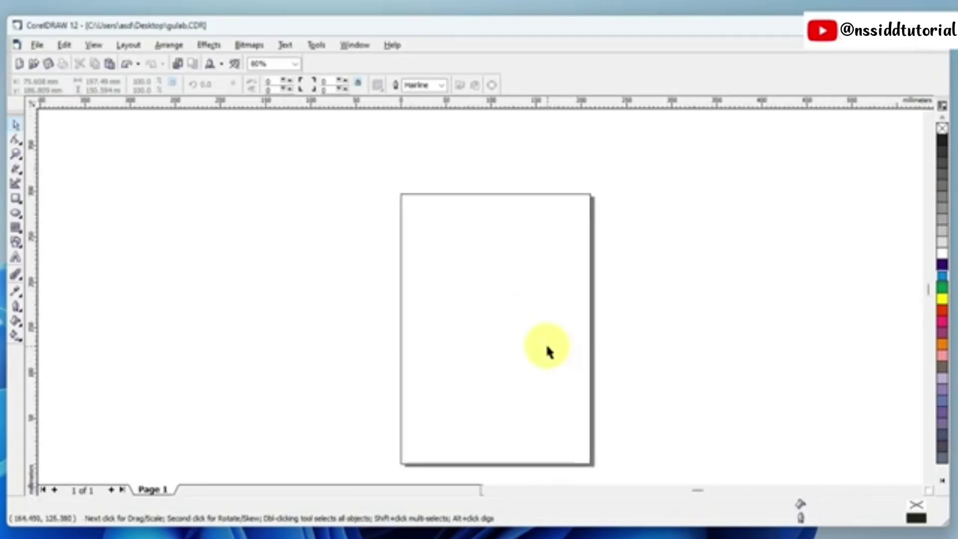
scroll(549, 351, "up", 4)
scroll(548, 356, "up", 6)
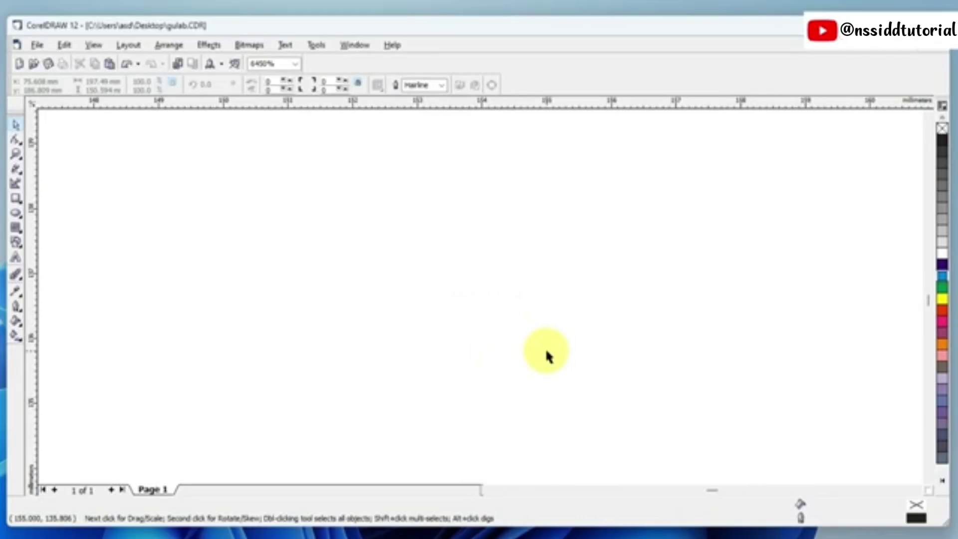
scroll(544, 365, "up", 2)
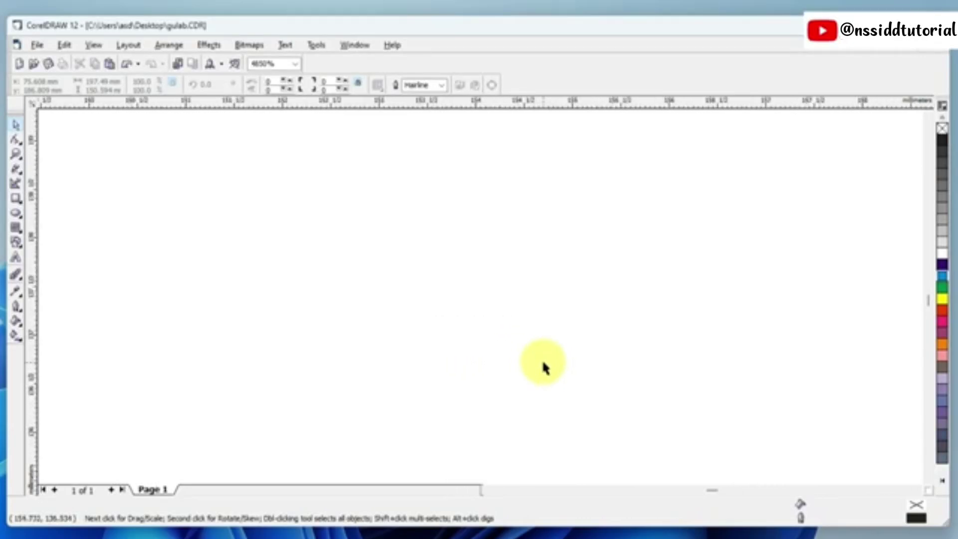
scroll(544, 367, "down", 2)
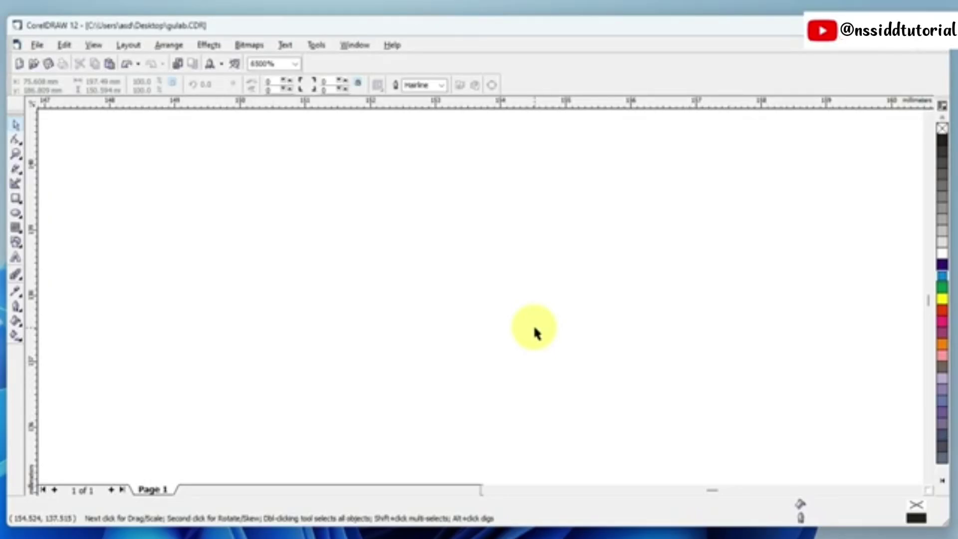
scroll(535, 331, "down", 2)
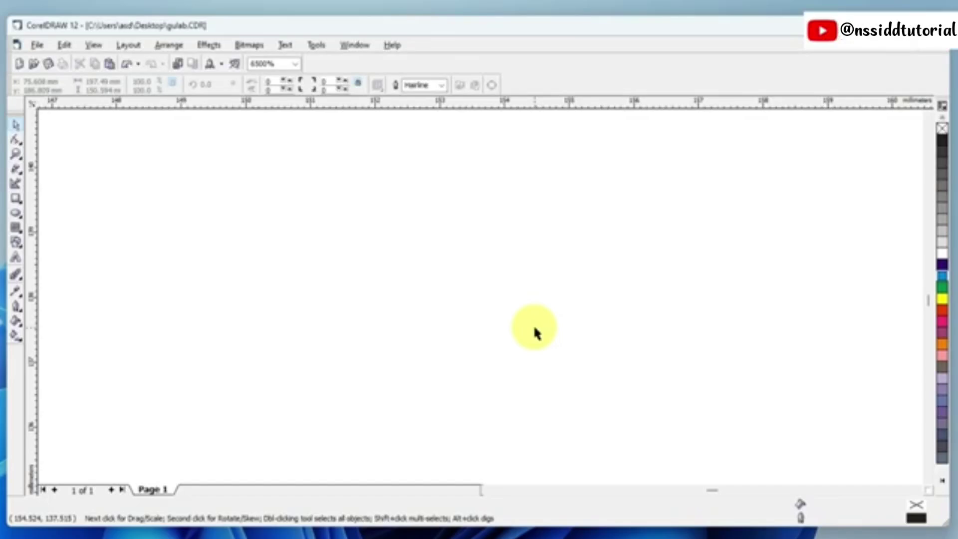
scroll(535, 331, "up", 4)
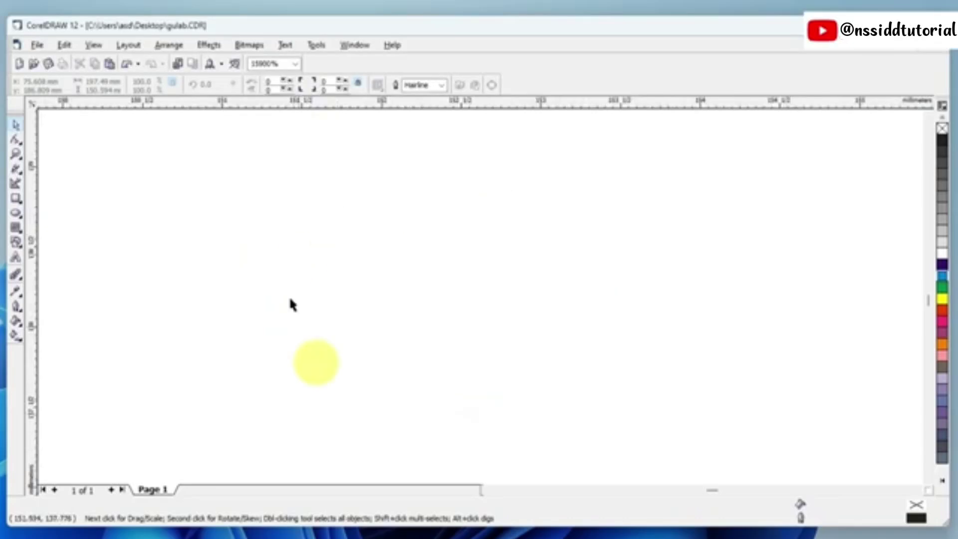
left_click(546, 251)
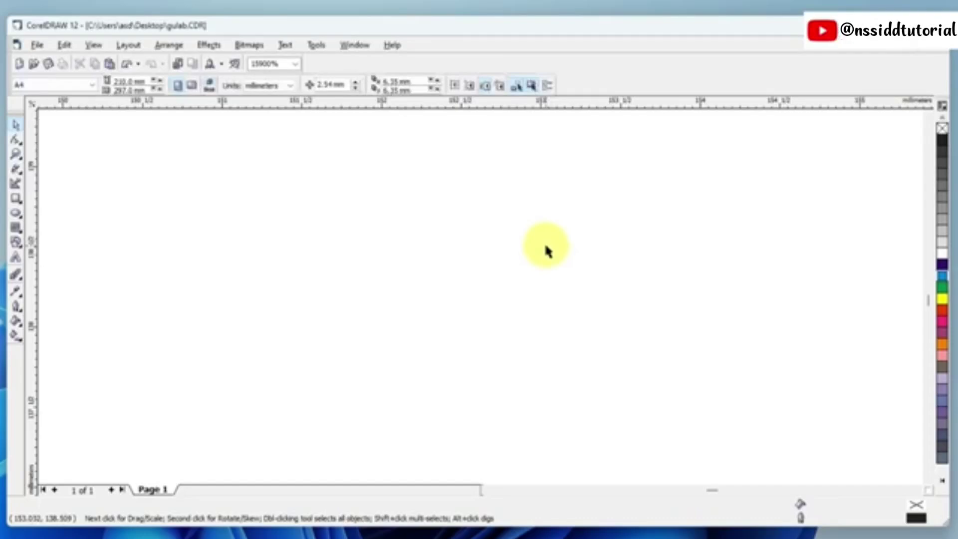
key("shift+F4")
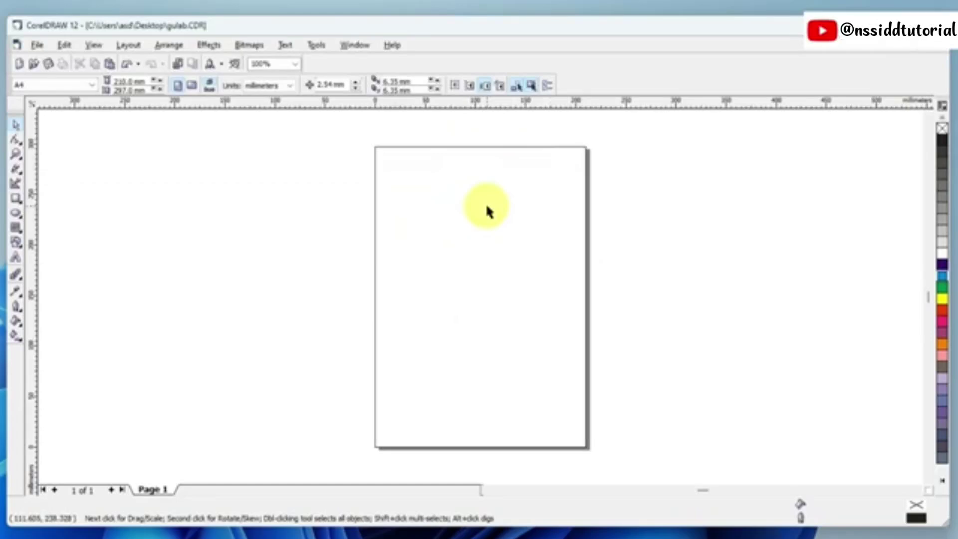
left_click(295, 64)
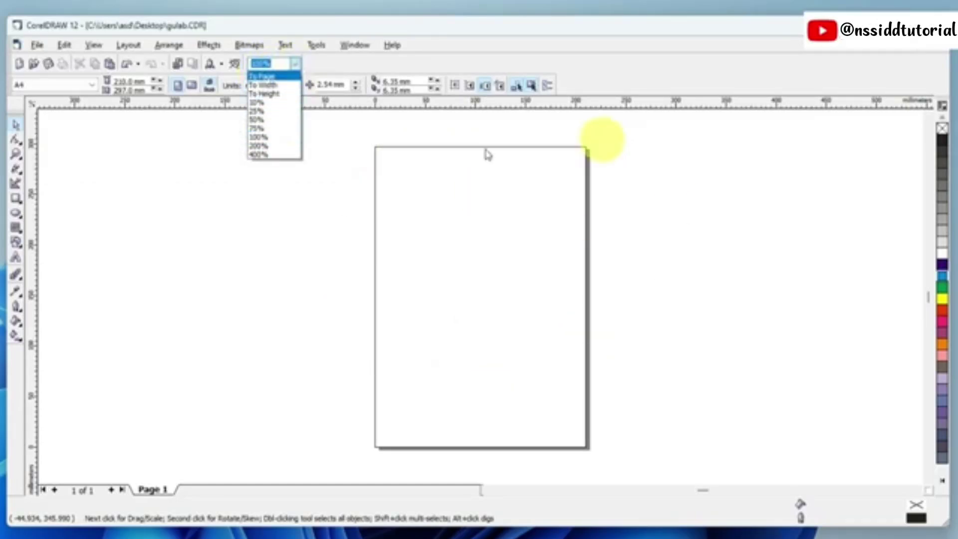
left_click(482, 215)
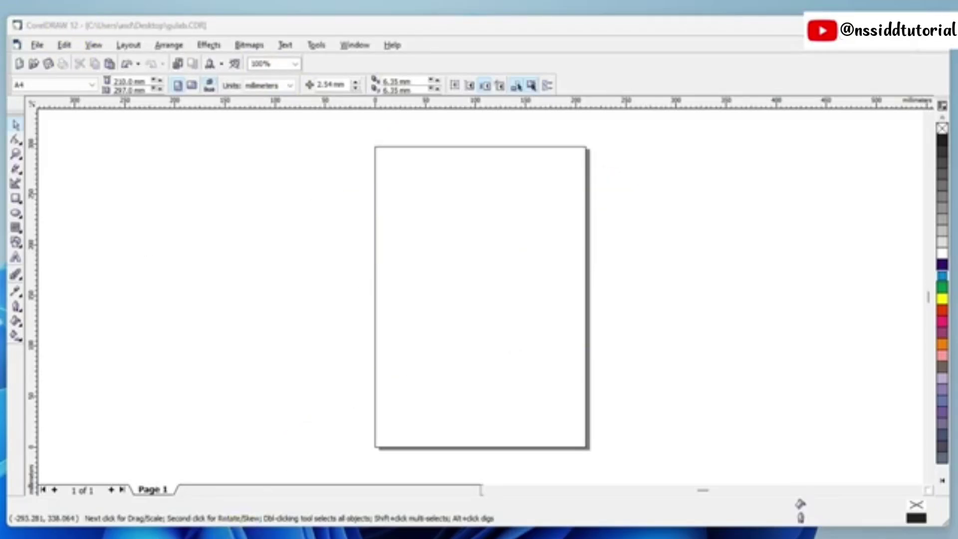
key("super")
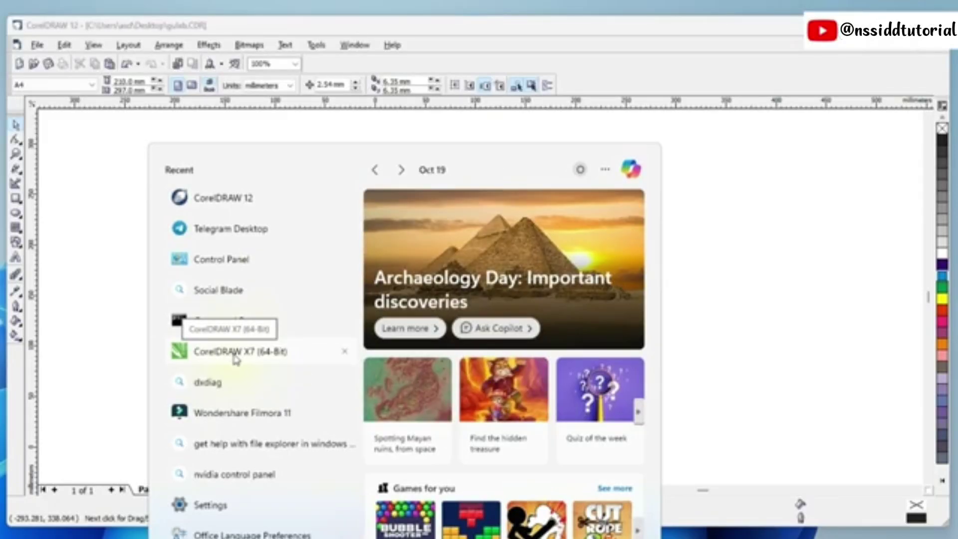
left_click(689, 148)
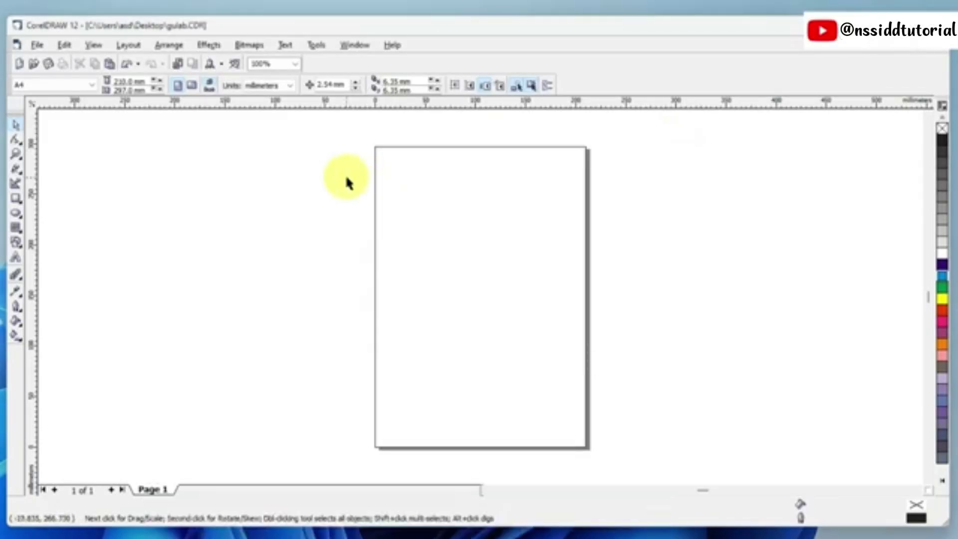